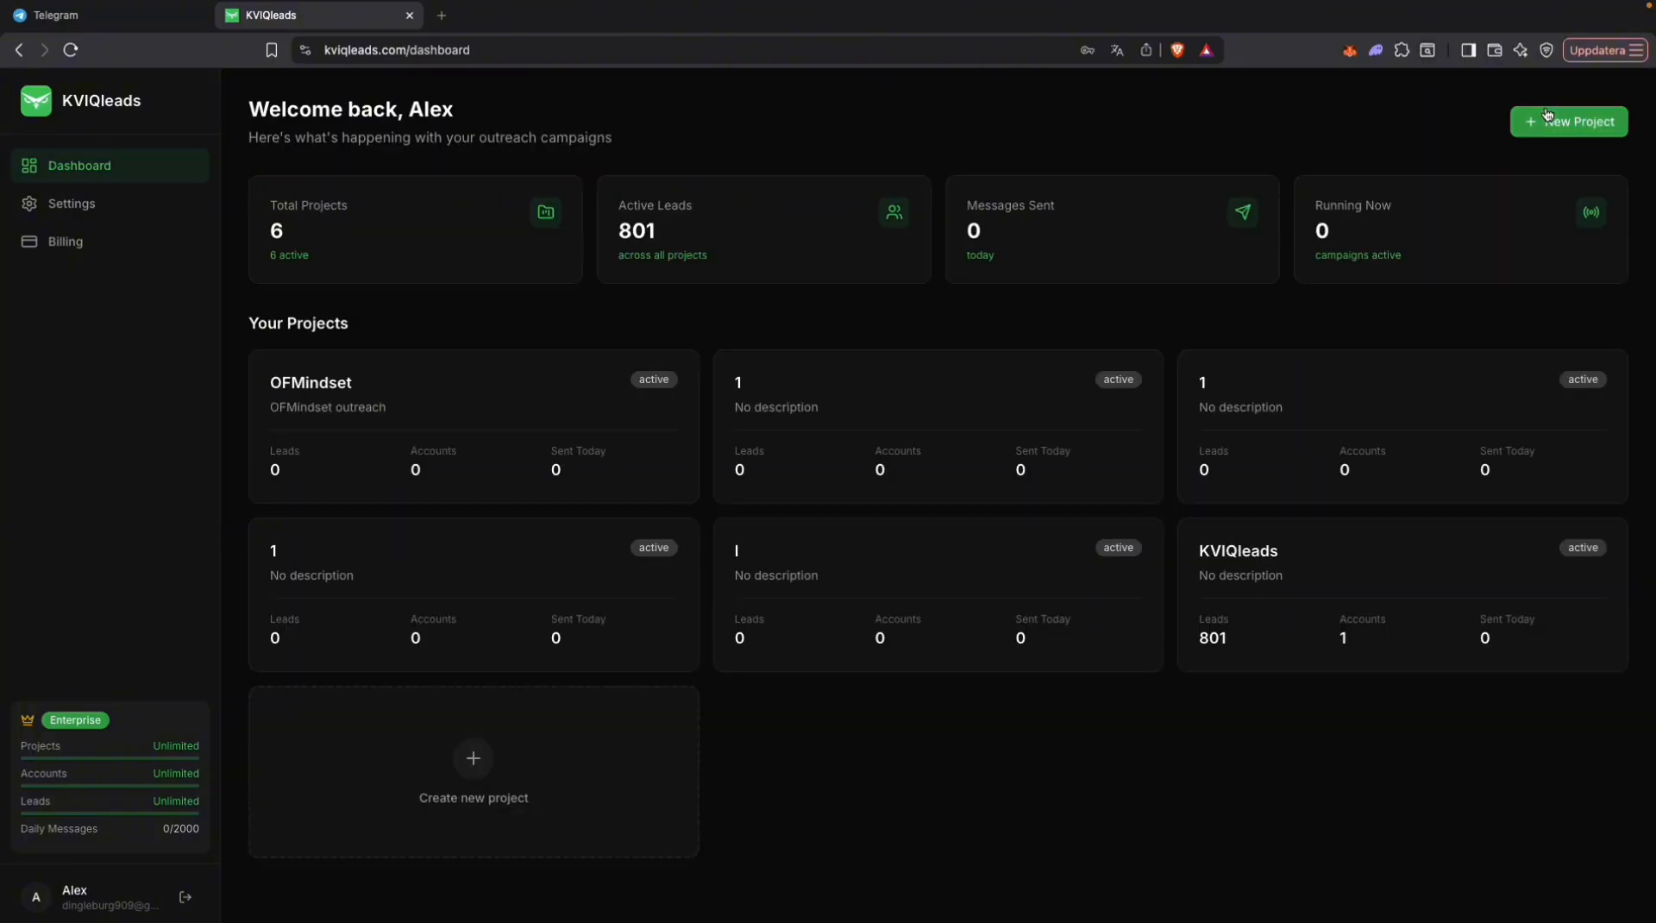
Step: Create a new project named Tutorial1 with the description "Hello"
click(1548, 118)
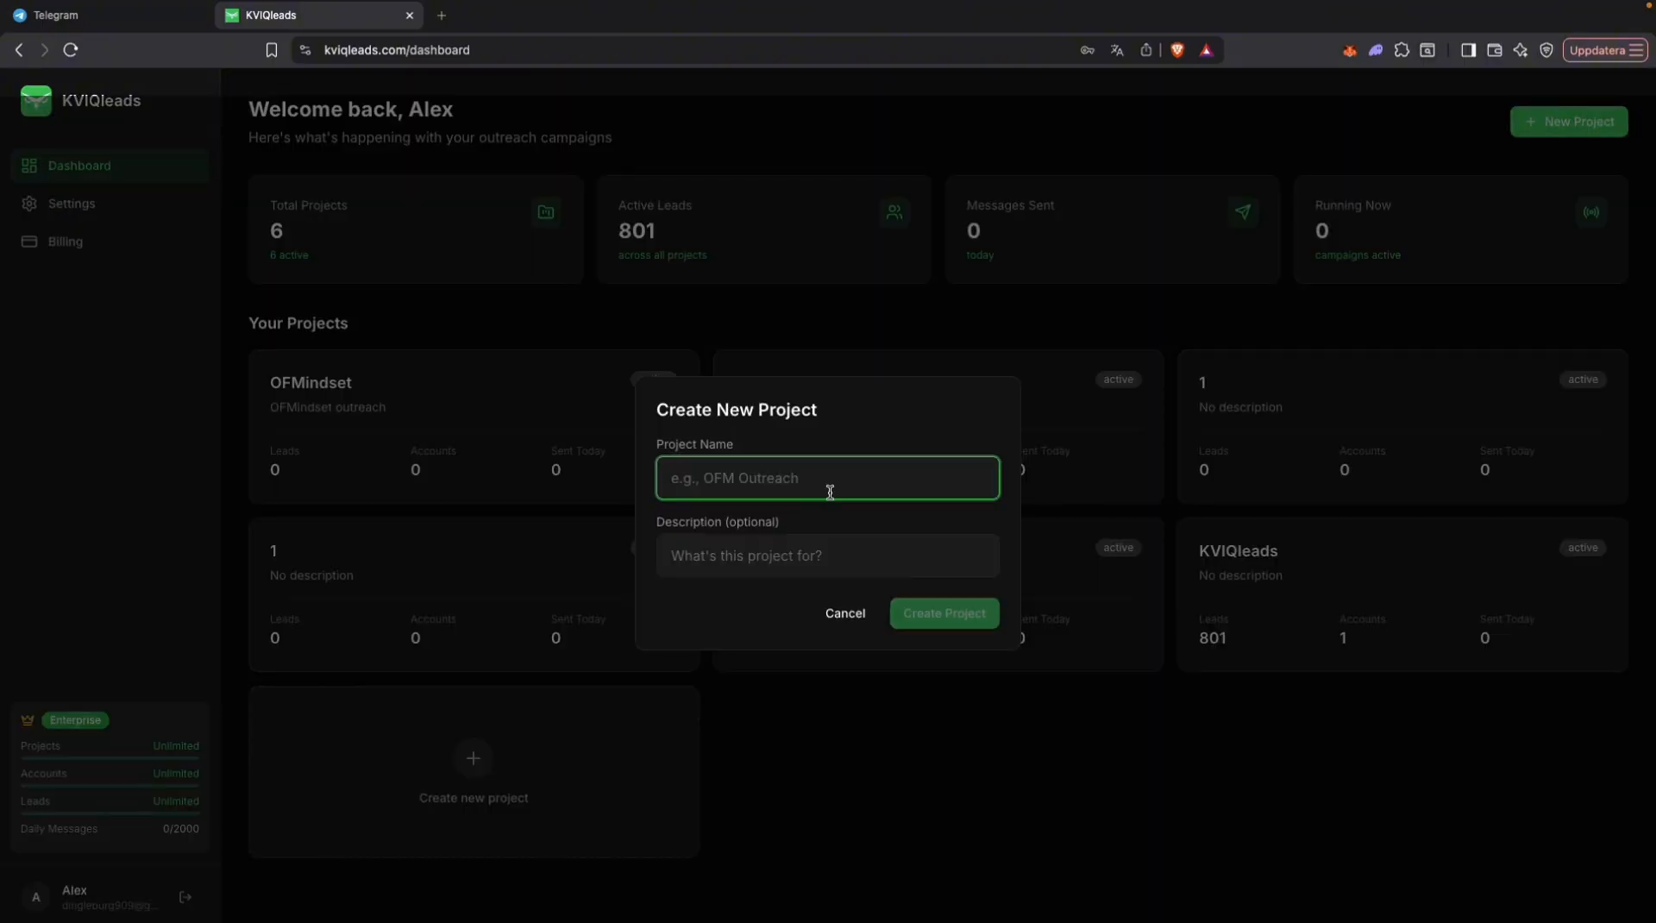
text(Tutorial1)
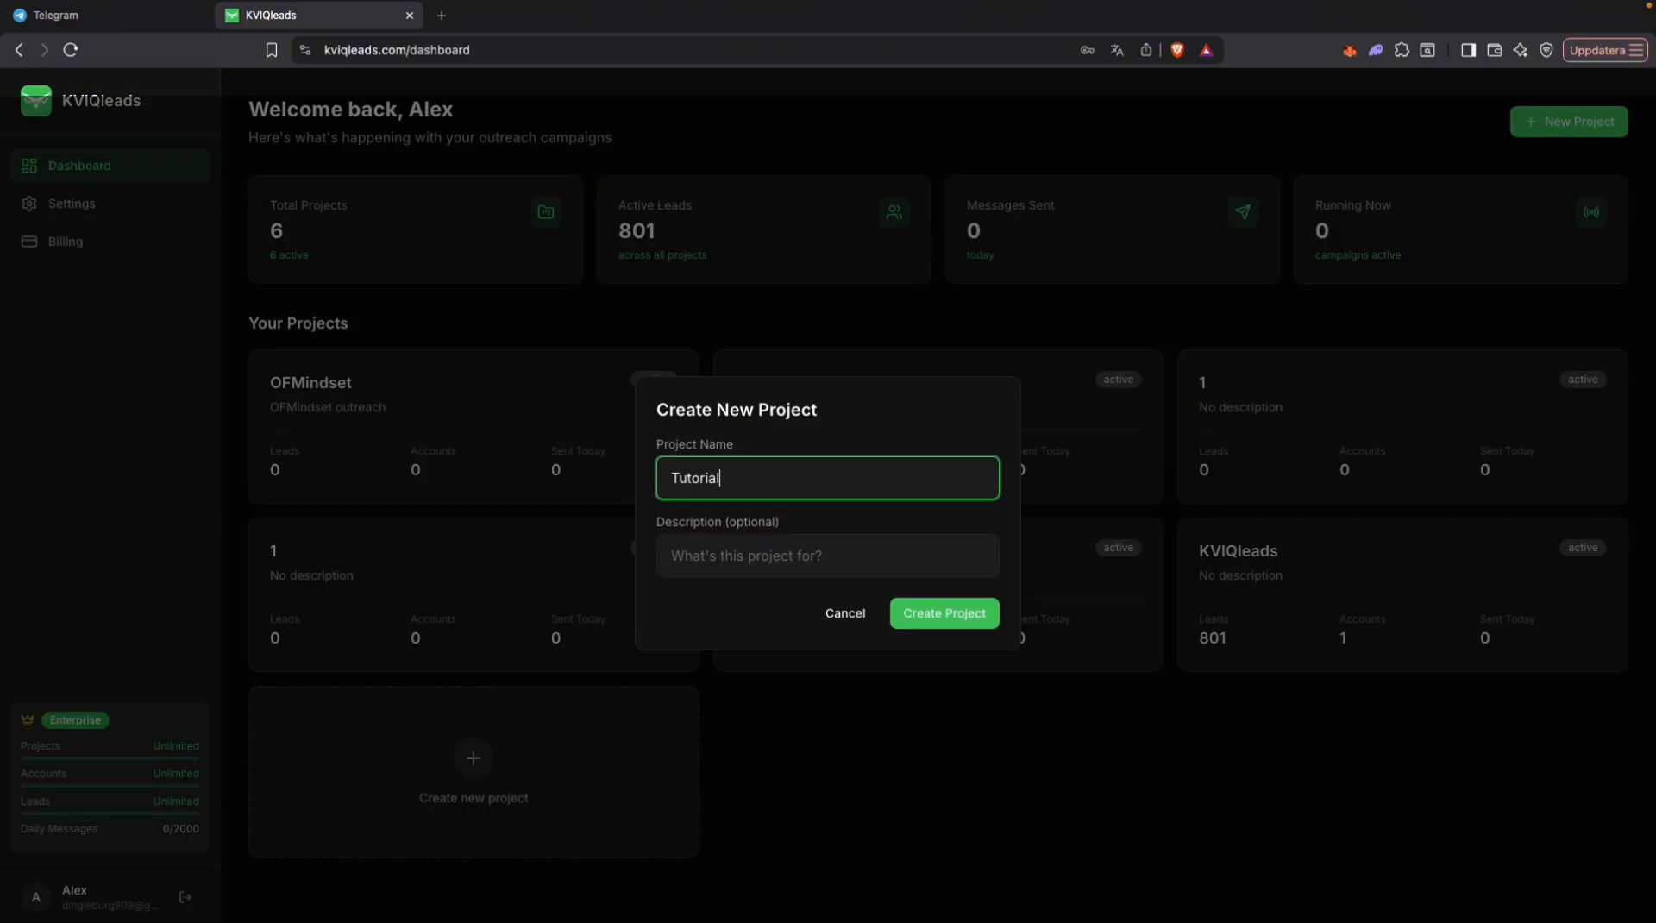
click(830, 563)
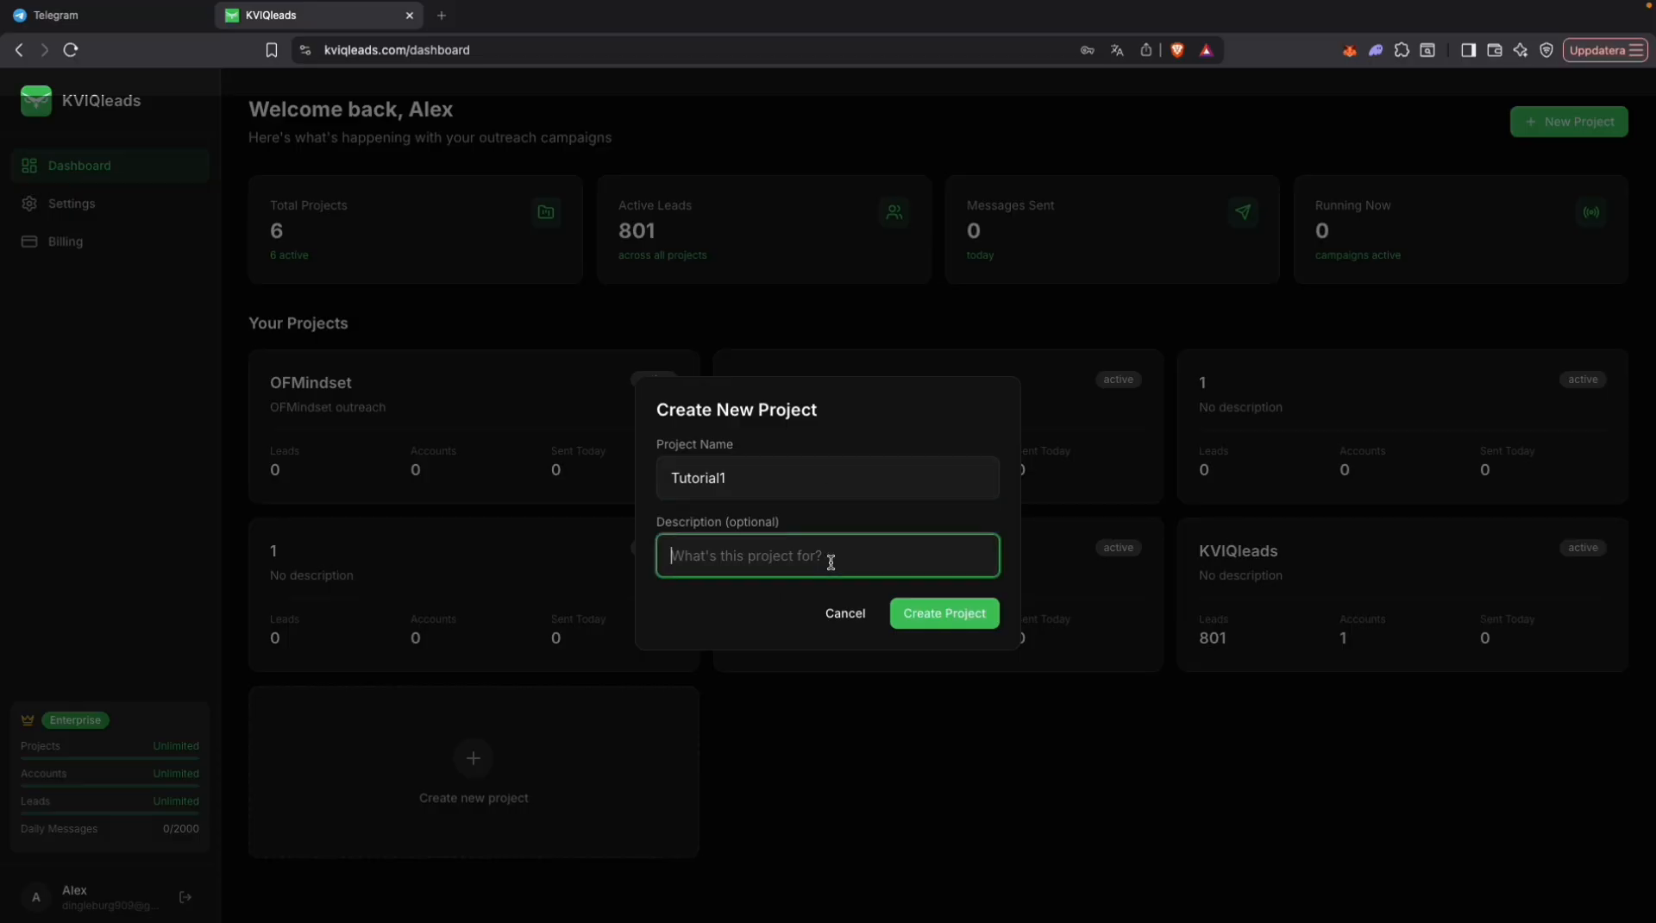
text(Hello)
click(985, 614)
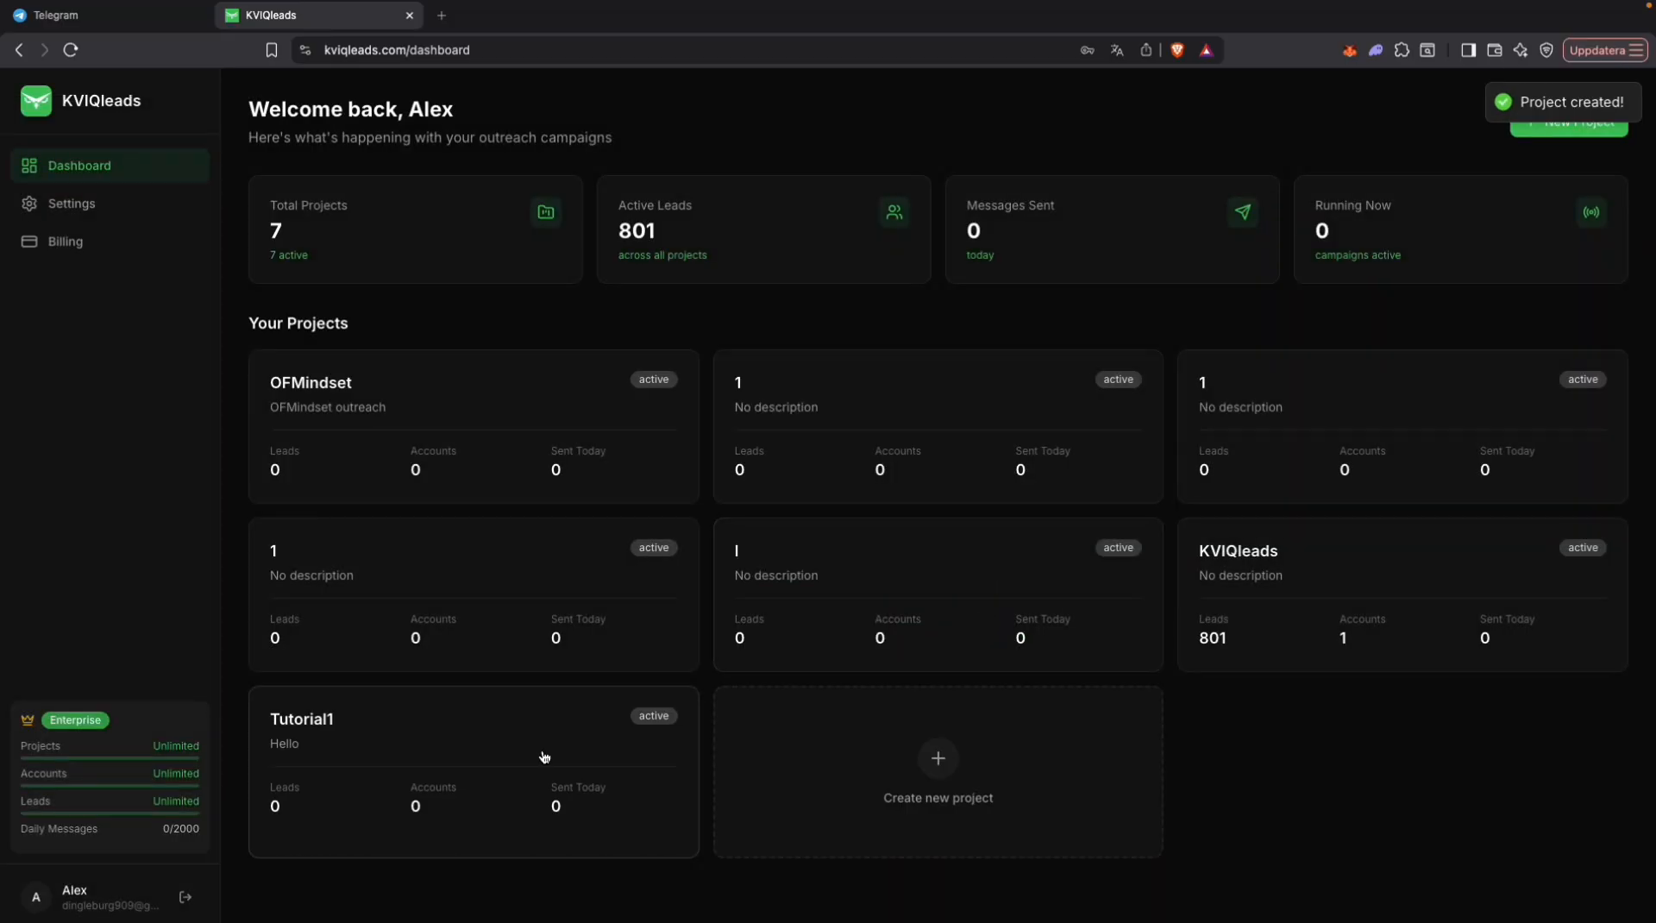
Step: In the Tutorial1 project, add a Telegram account and make it an outreach account
click(453, 716)
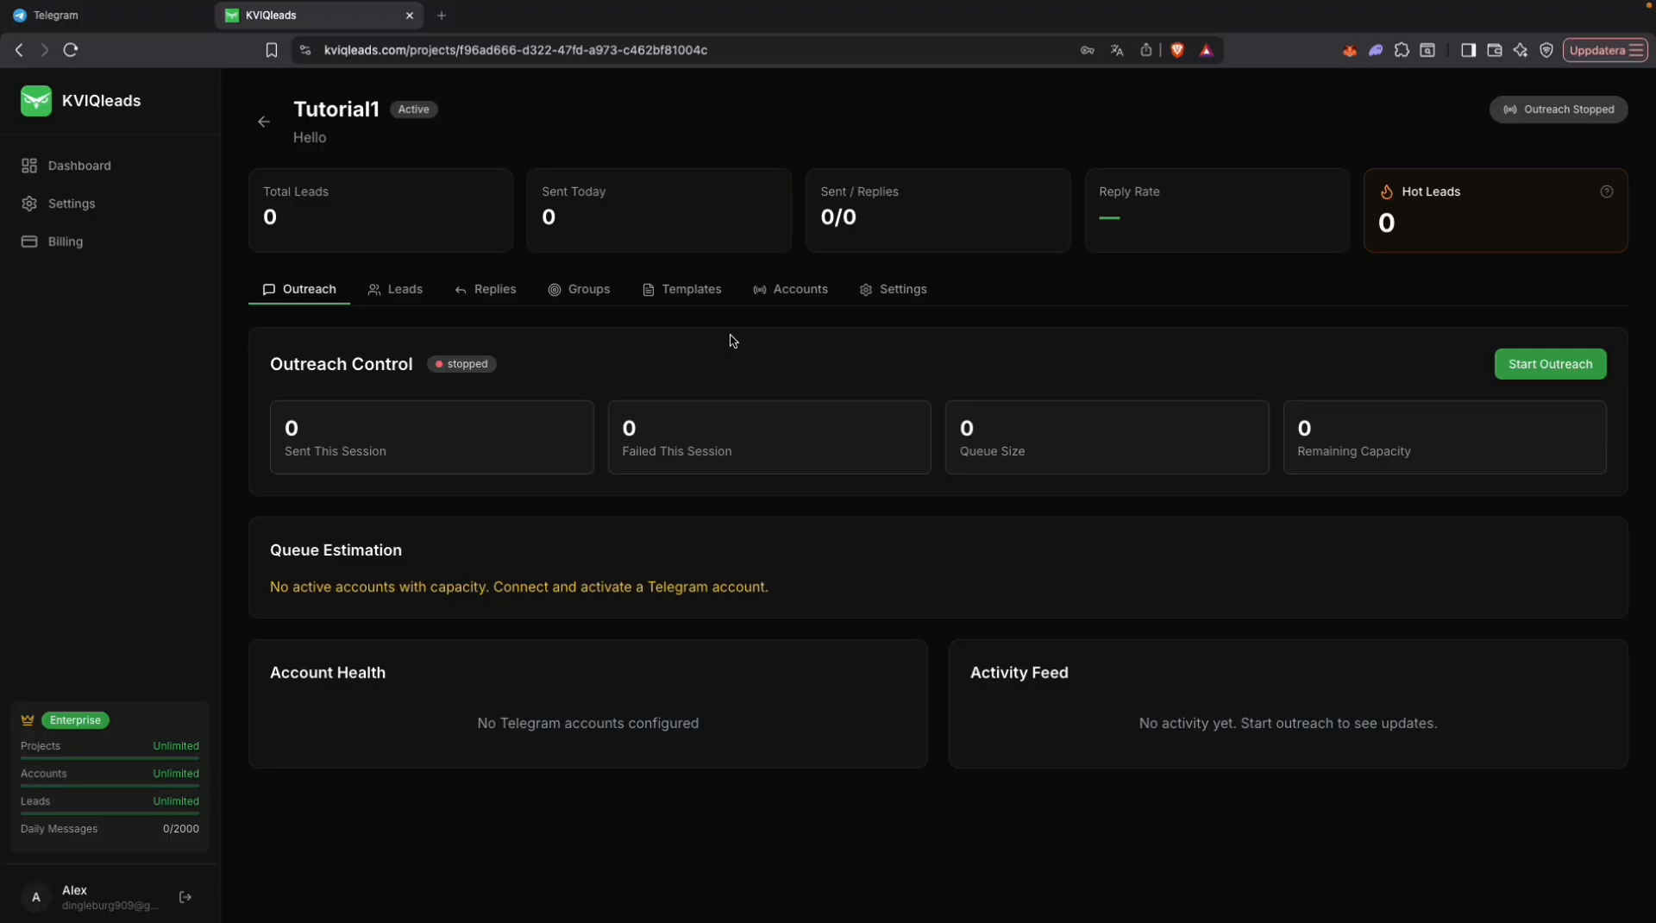
click(795, 296)
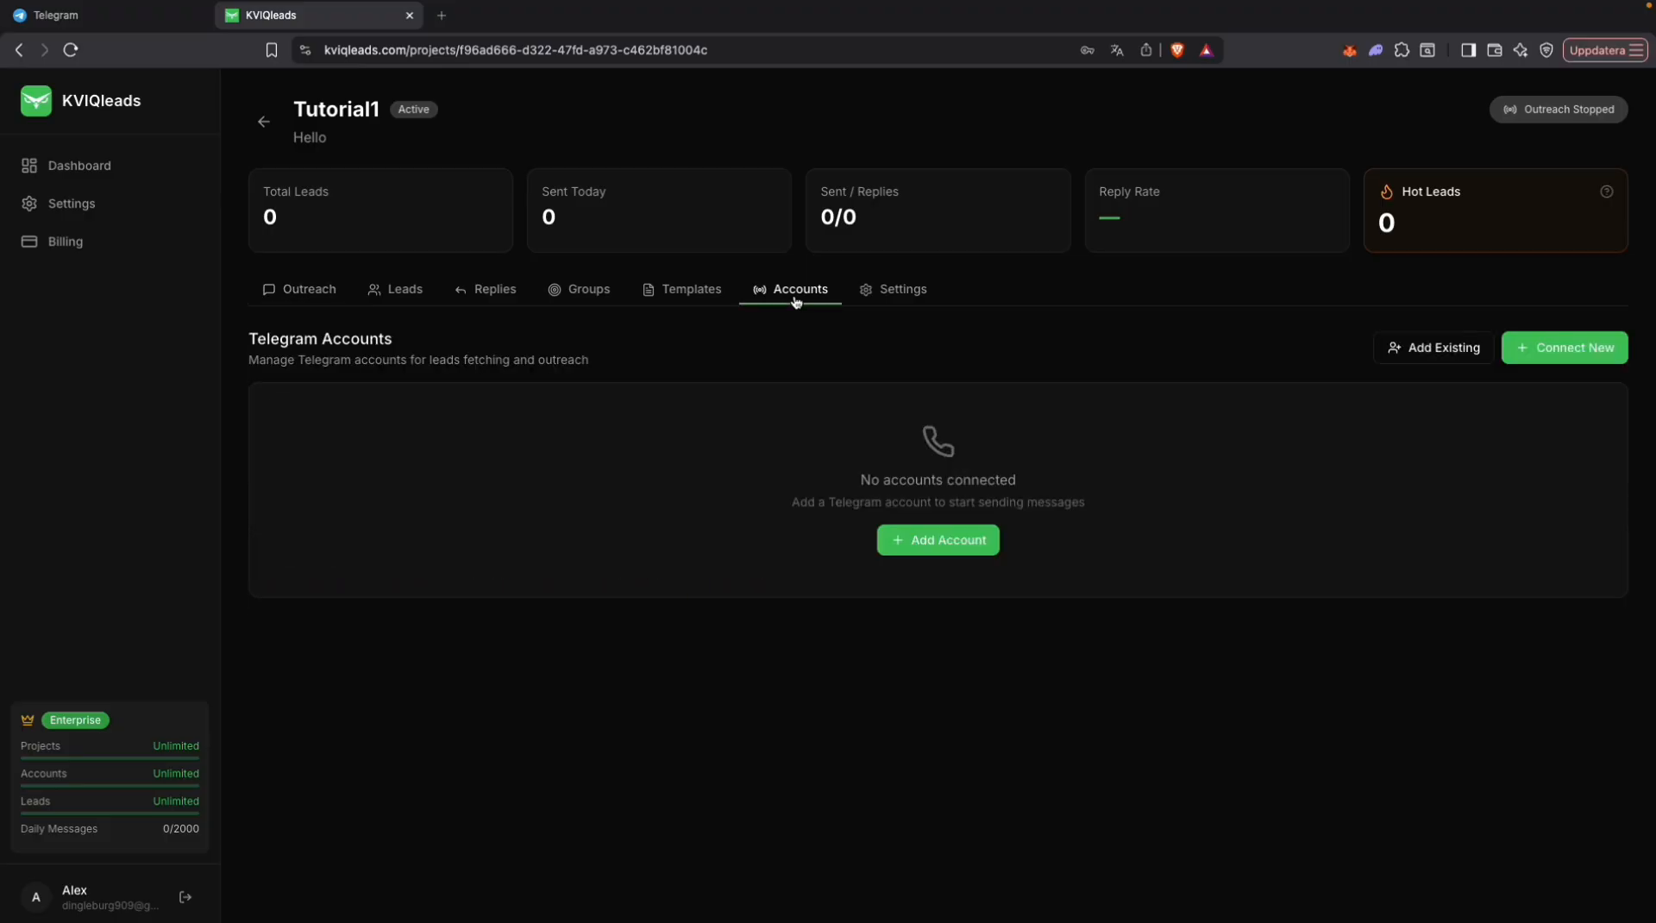
click(976, 554)
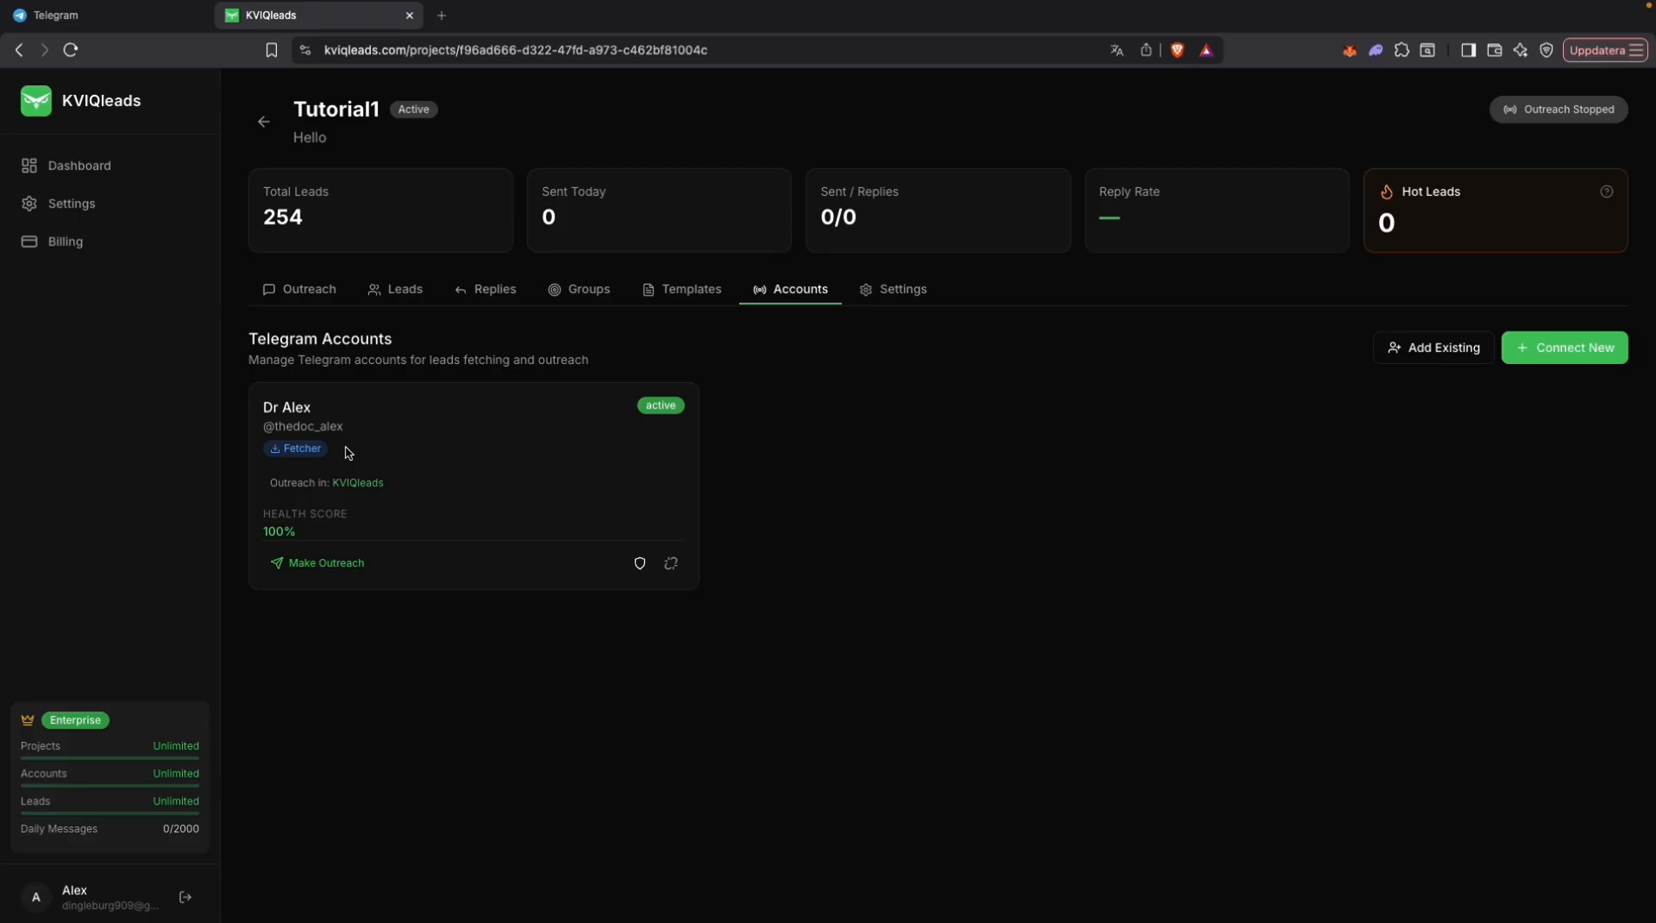
click(320, 567)
click(988, 631)
Step: Start a new message template with the first message "Hey {name}, saw you in the group {group}", using the name and group variables
click(687, 307)
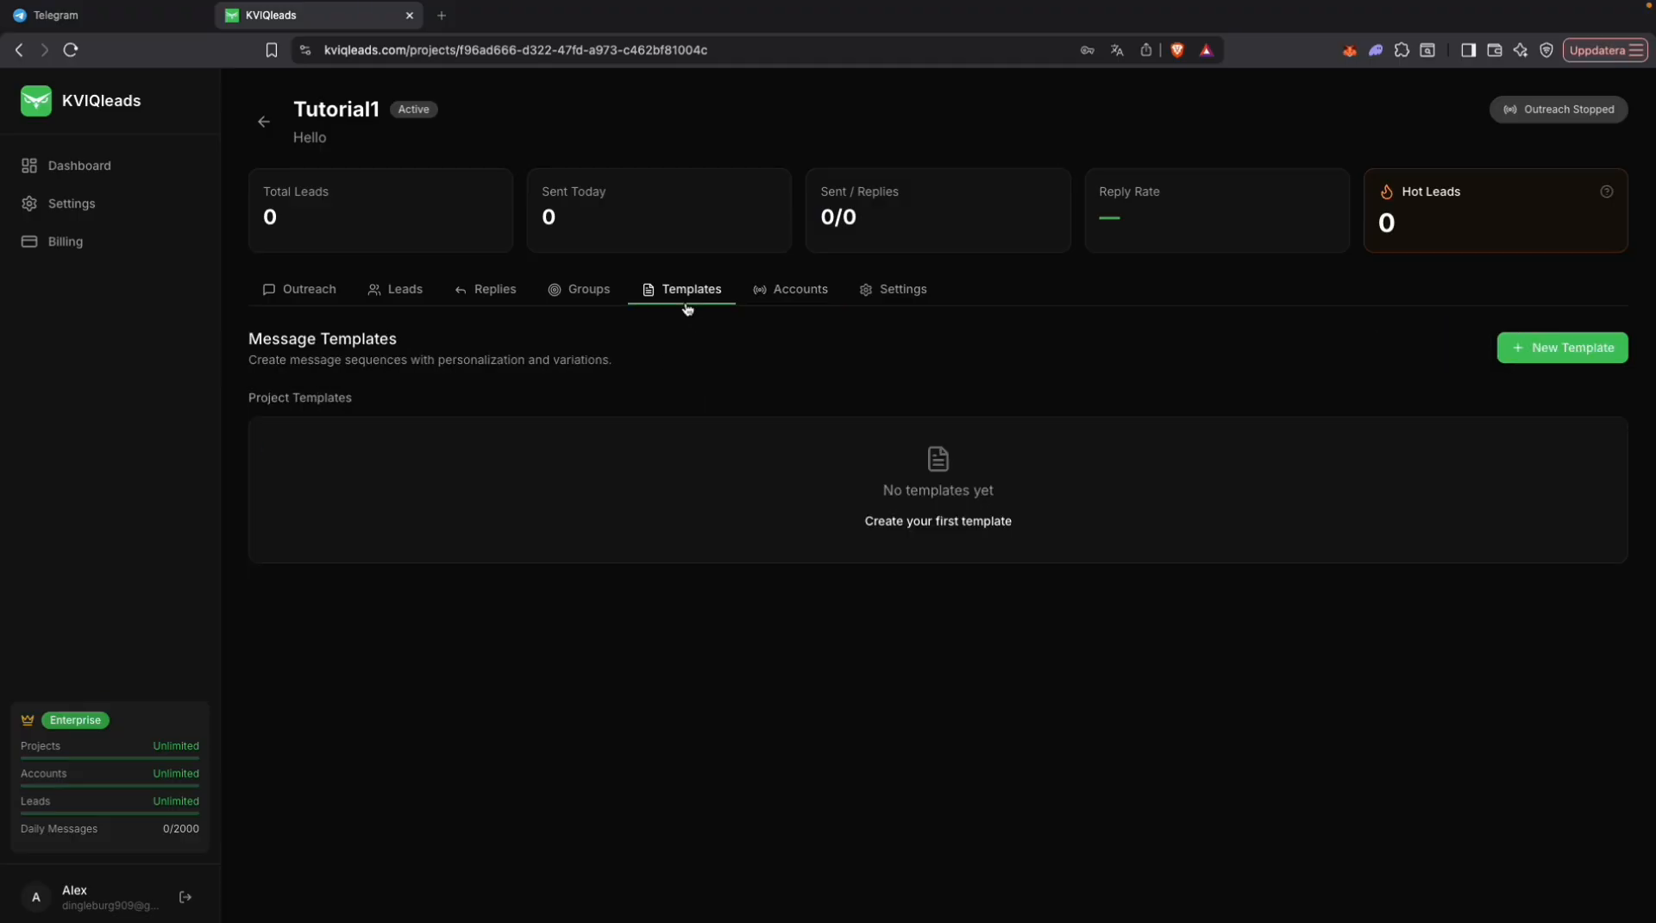
click(1566, 345)
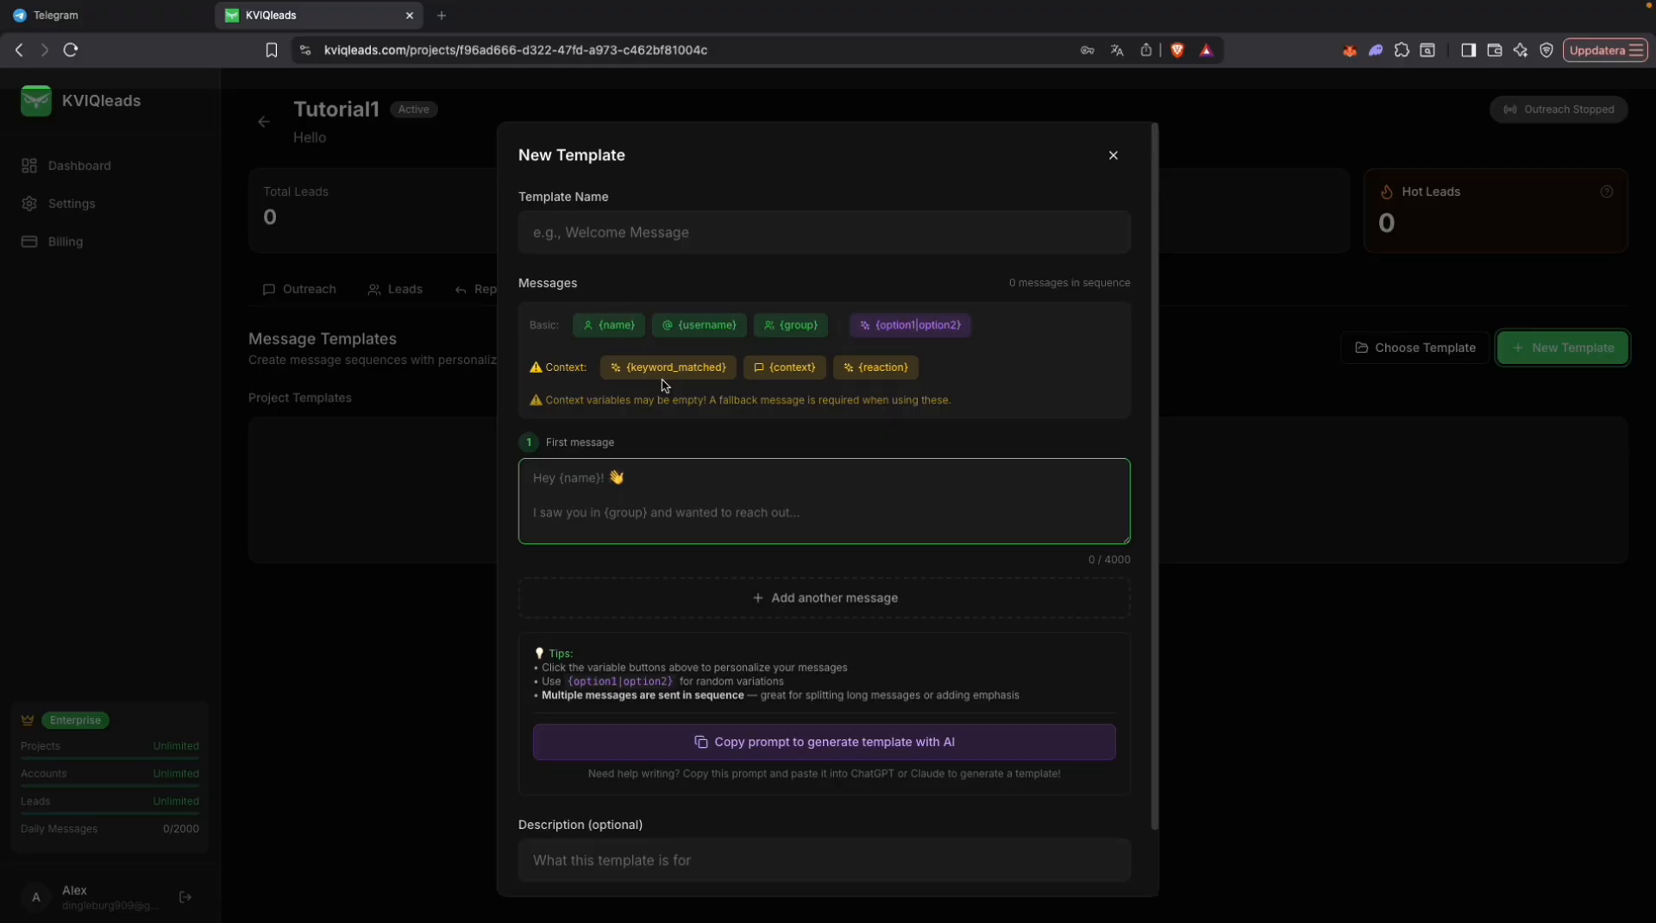
click(669, 484)
click(742, 598)
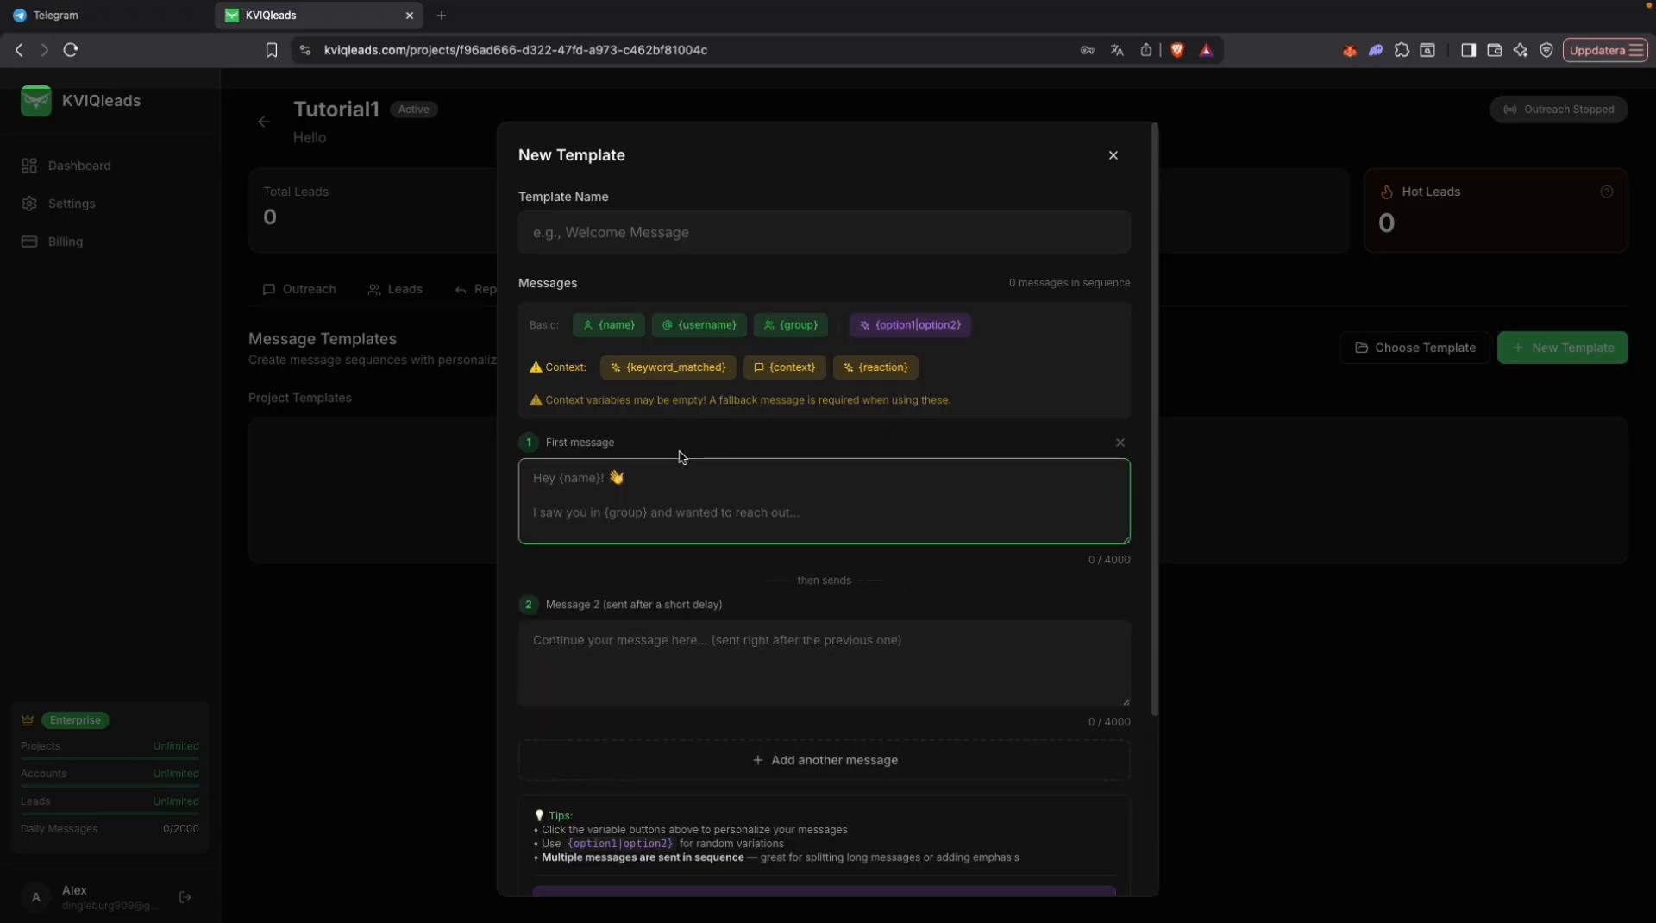
click(680, 476)
text(Hey)
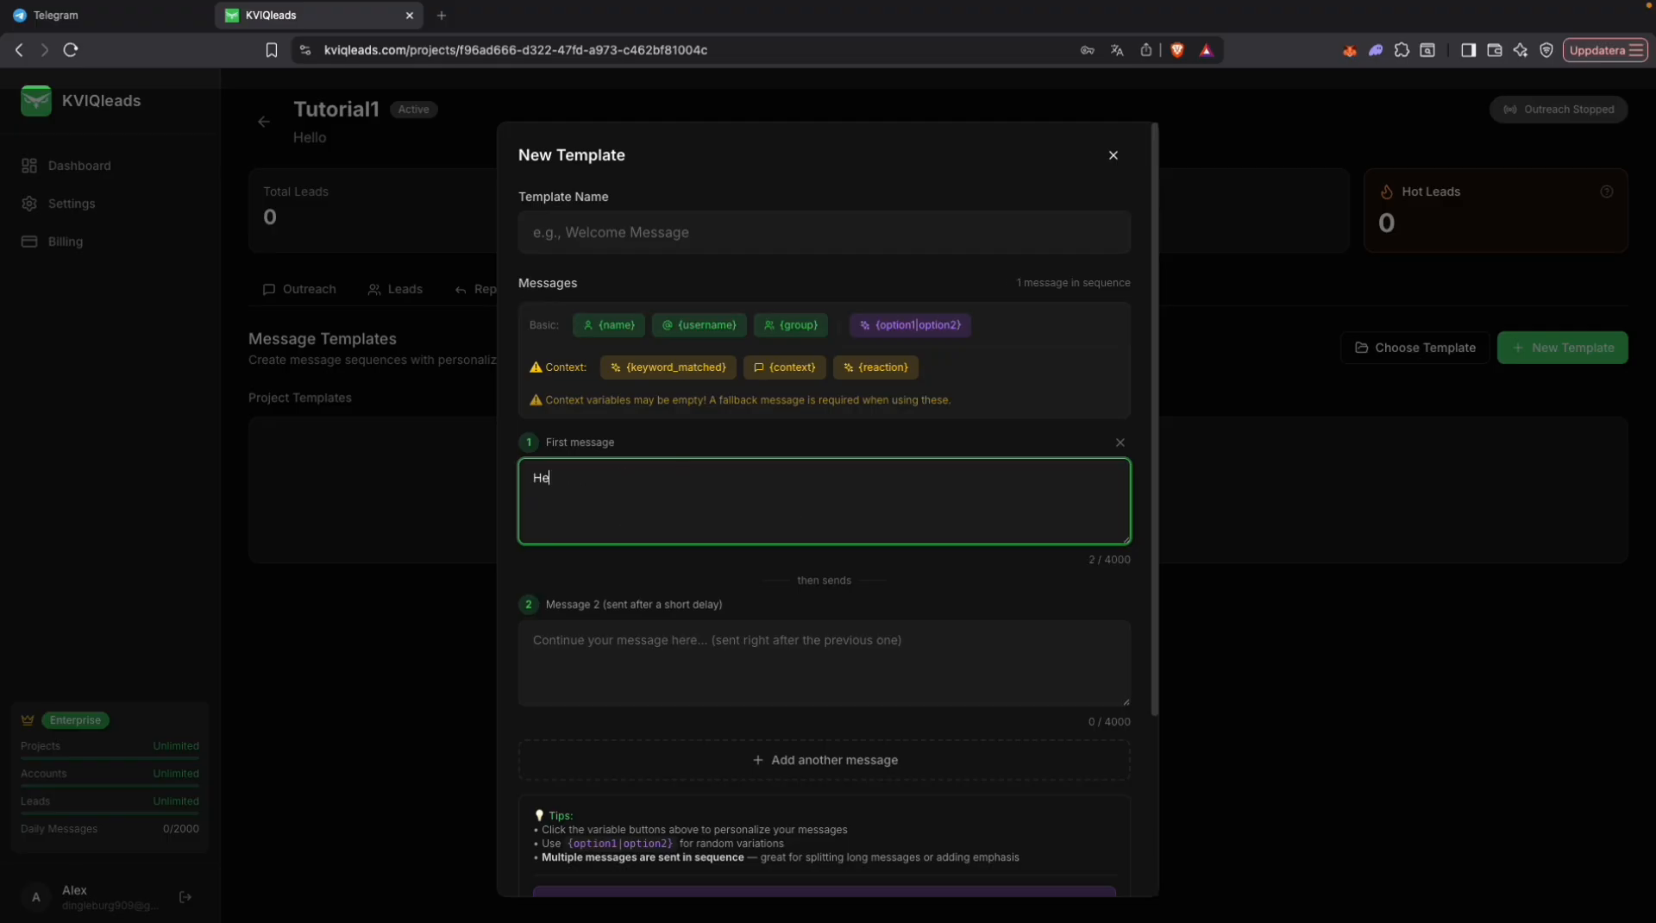
click(629, 327)
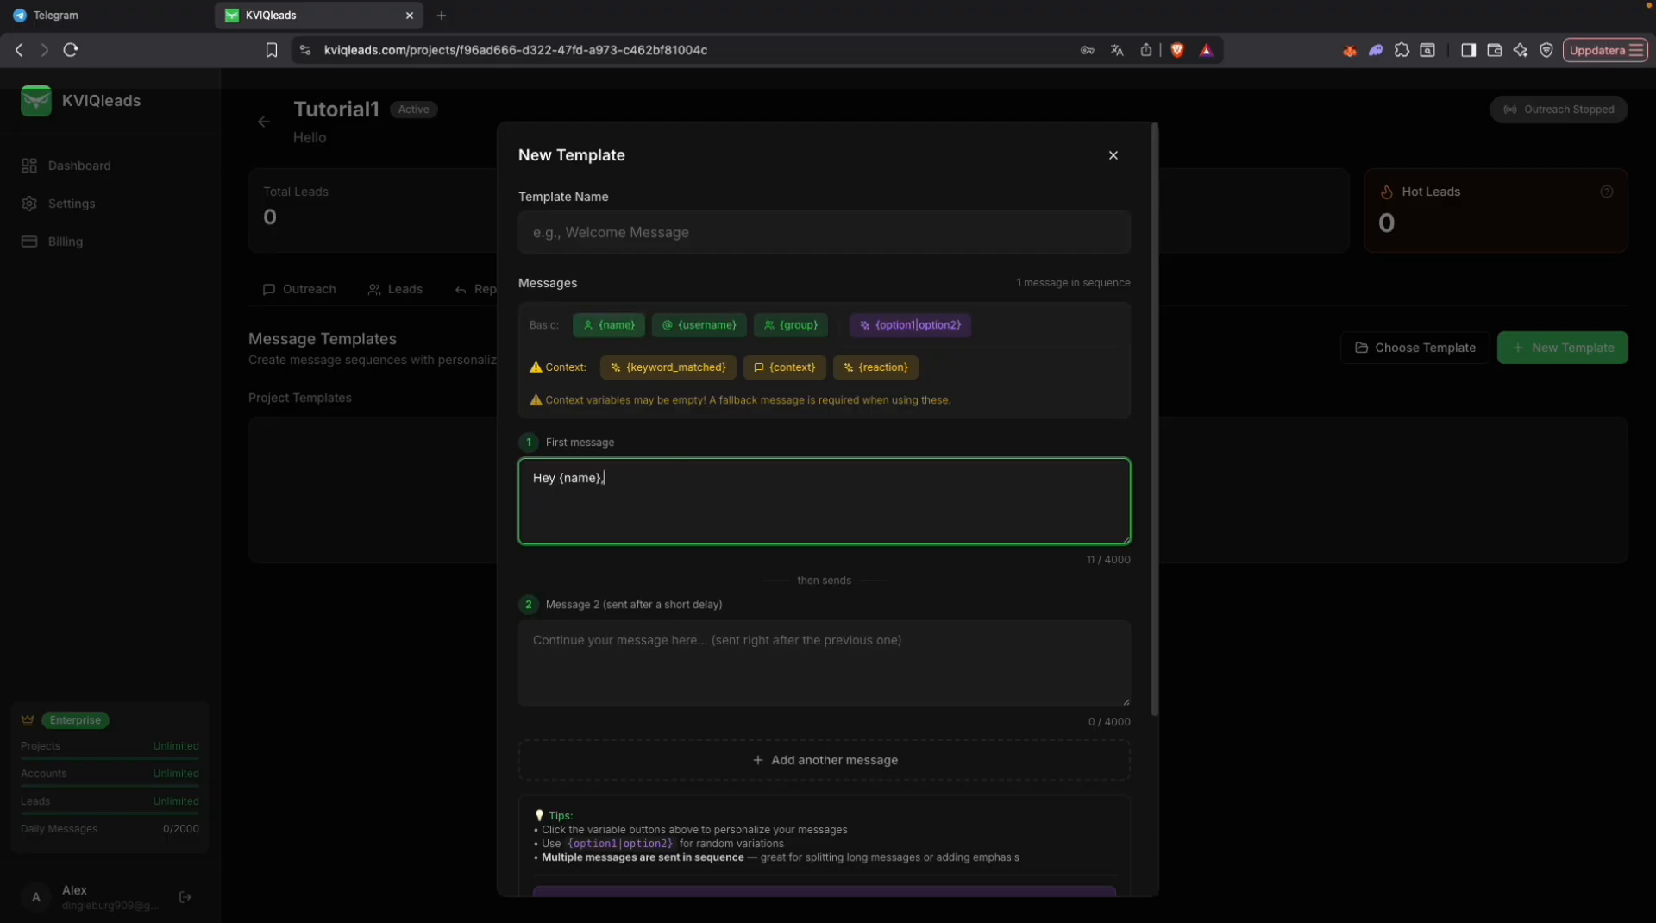
text(, saw you in the group)
click(791, 325)
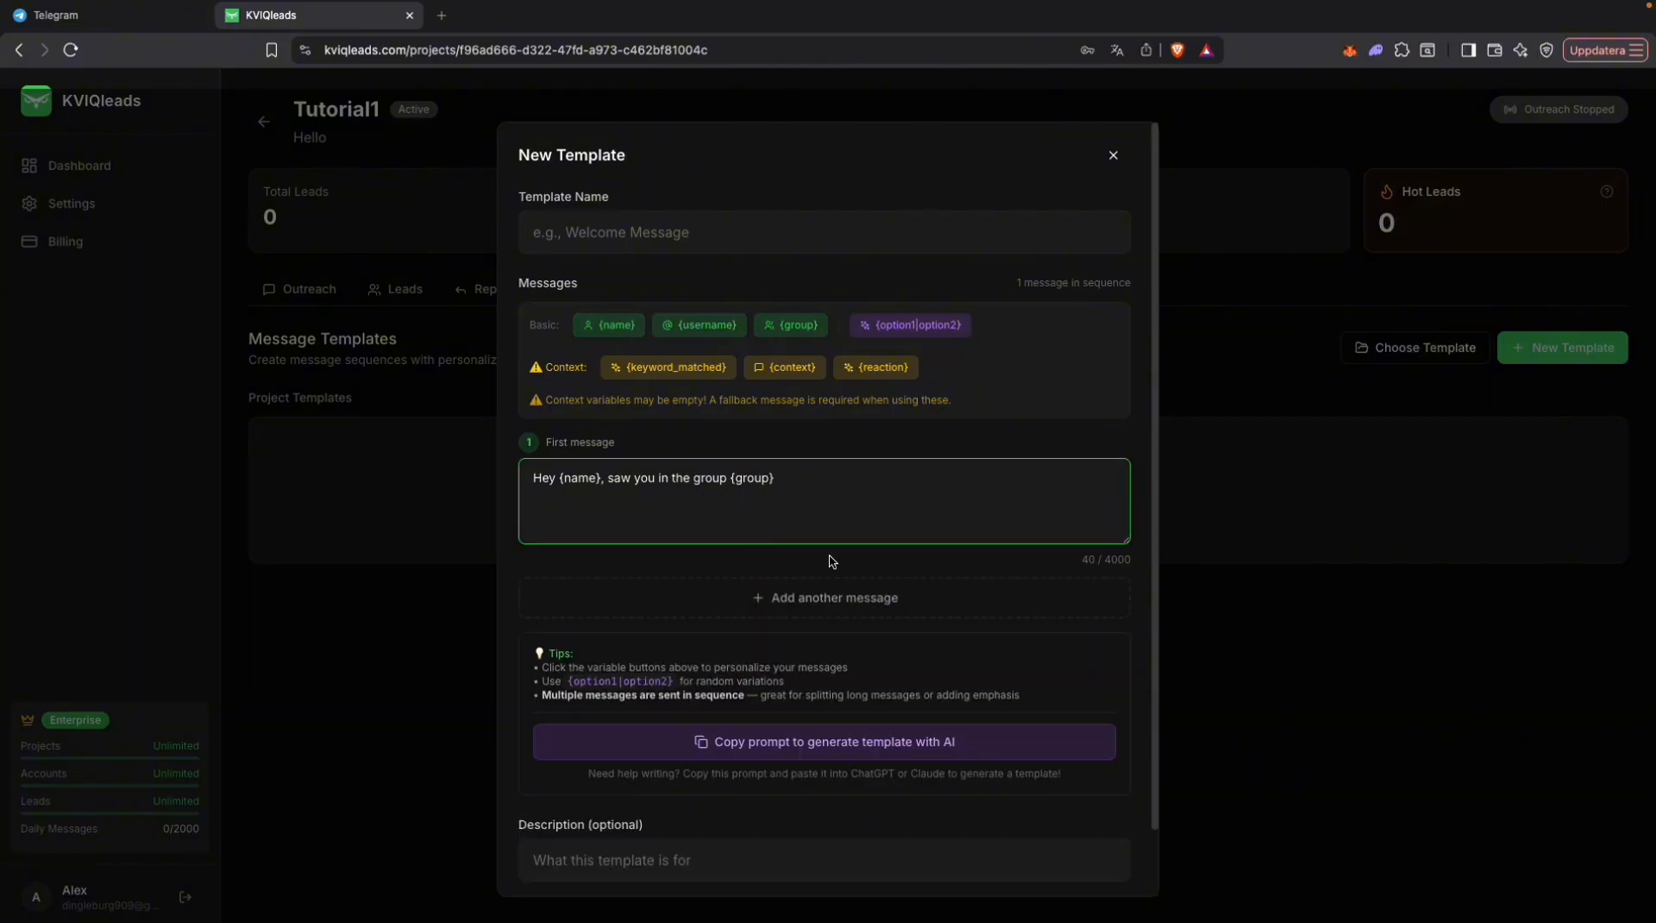
click(800, 479)
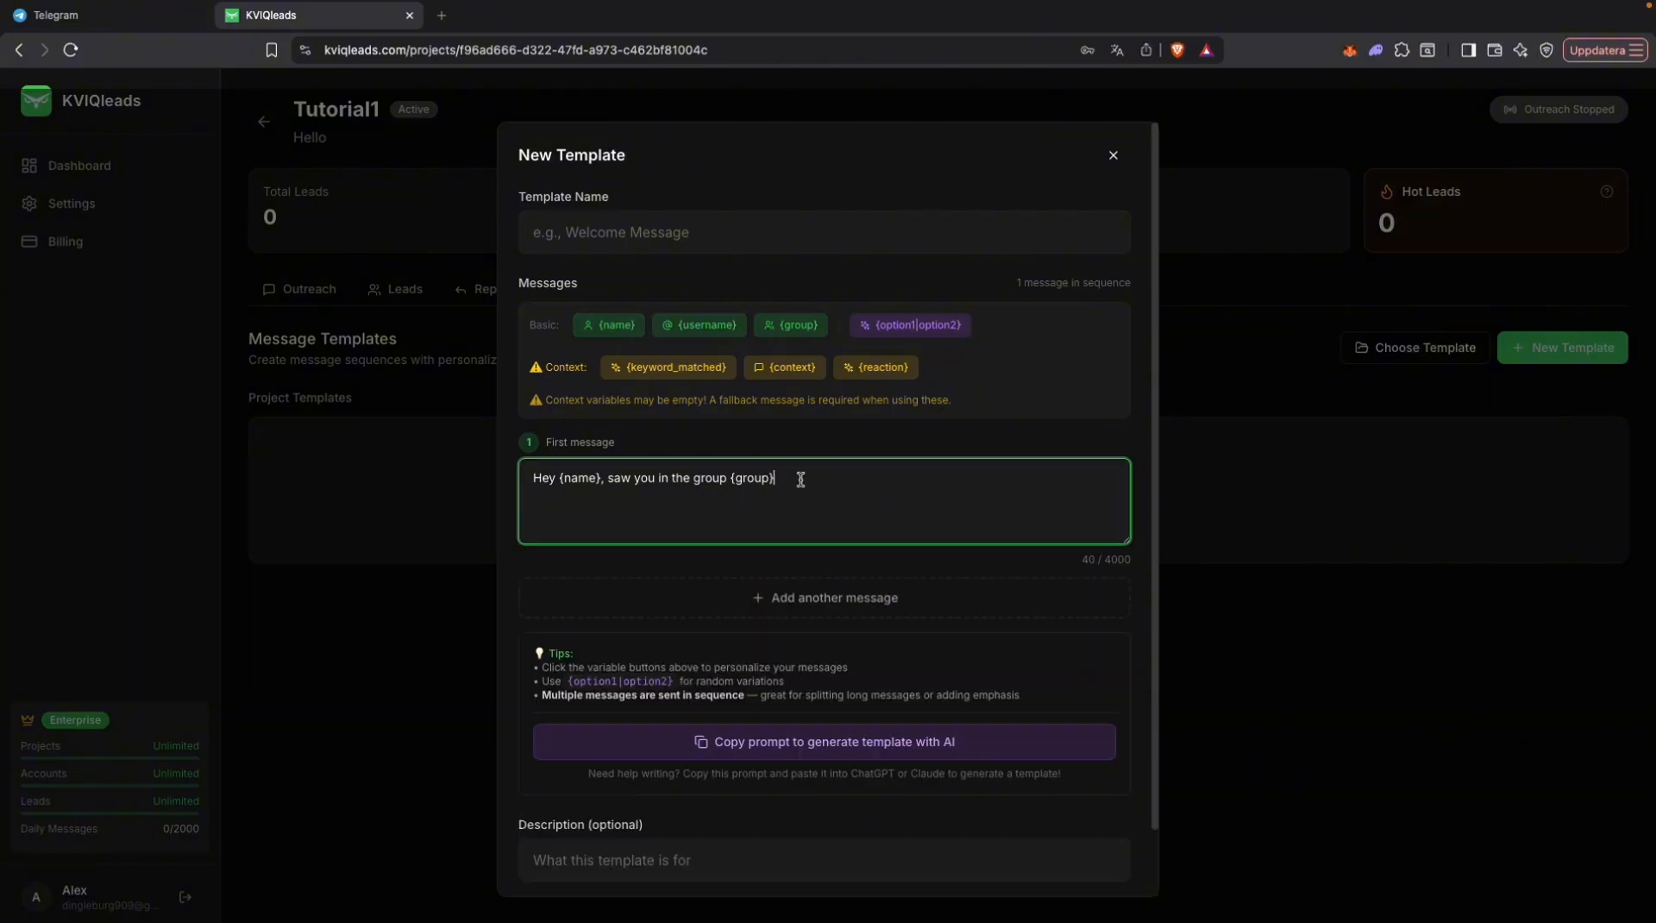
Step: Add a second message reading "When I was in your situation this group helped me out a LOT: t.me/ofmindset"
click(831, 599)
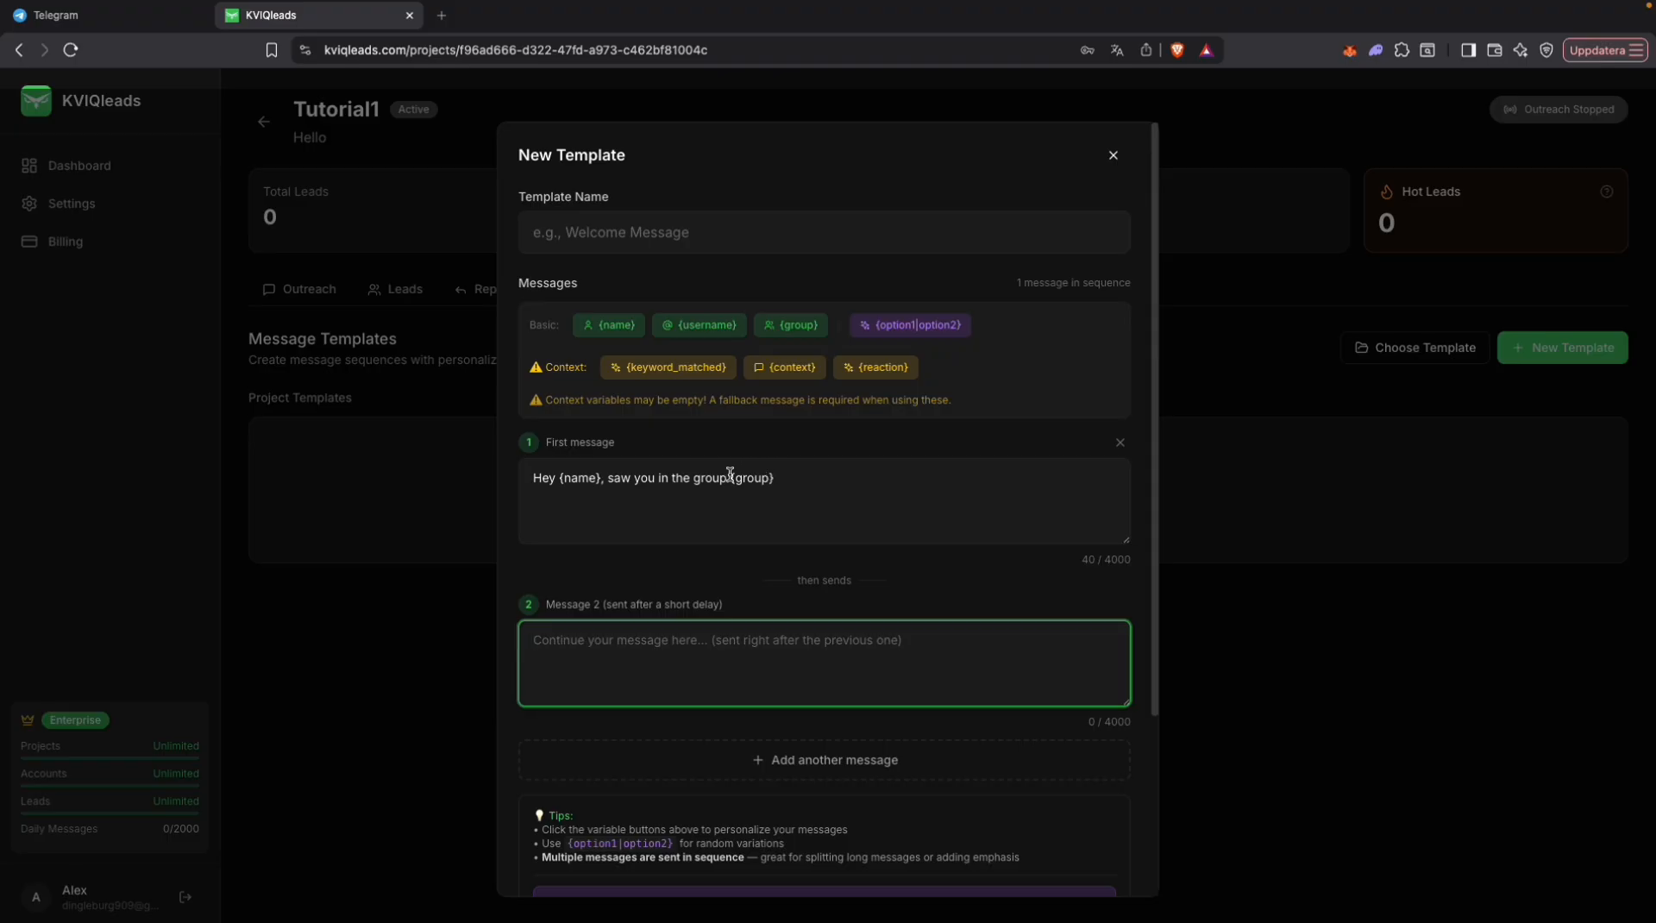
click(815, 679)
text(When I was in your situation this group helped me out a LOT: t.me/)
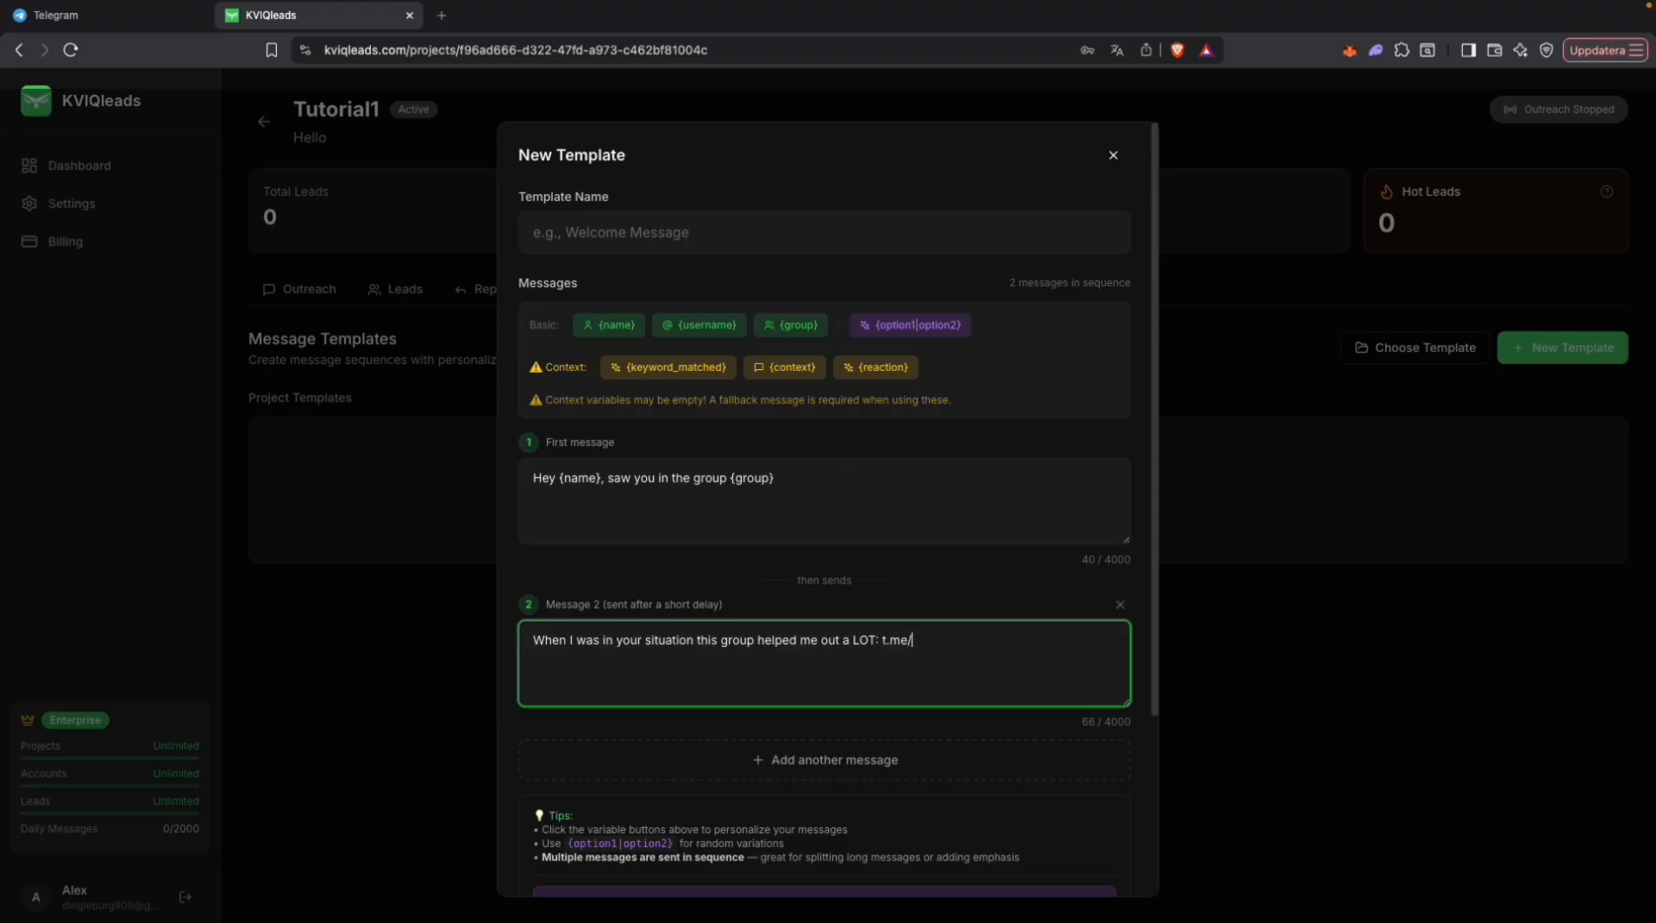
text(ofmindset)
Step: Name the template 1, create it and preview its two messages
scroll(1038, 654, down, 1)
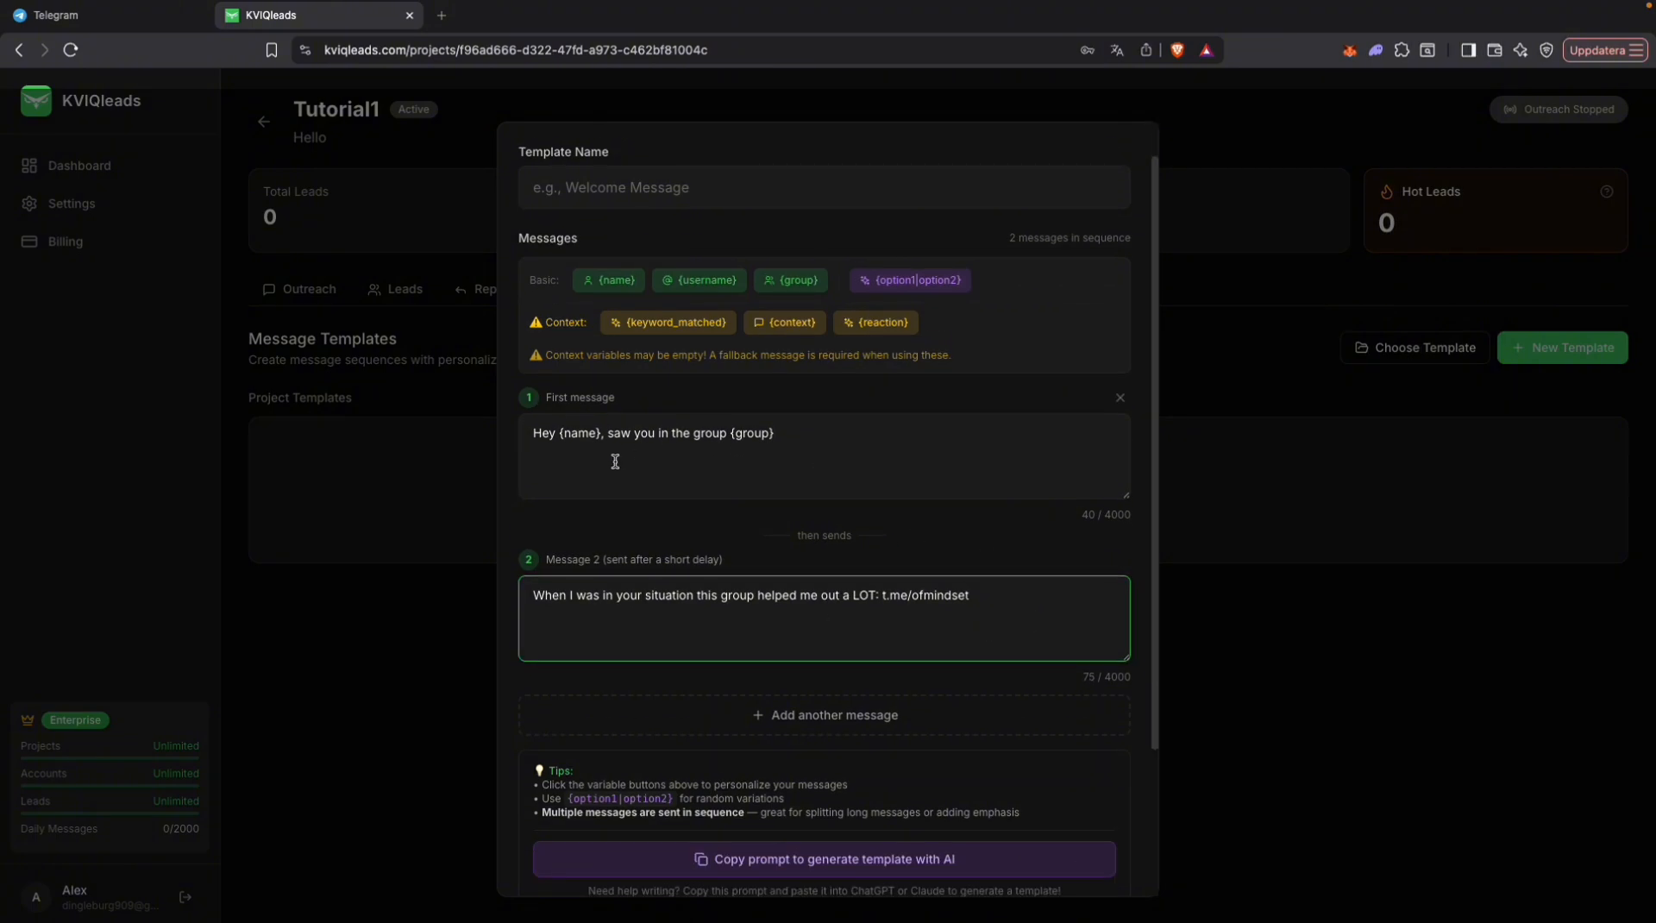
scroll(779, 580, down, 4)
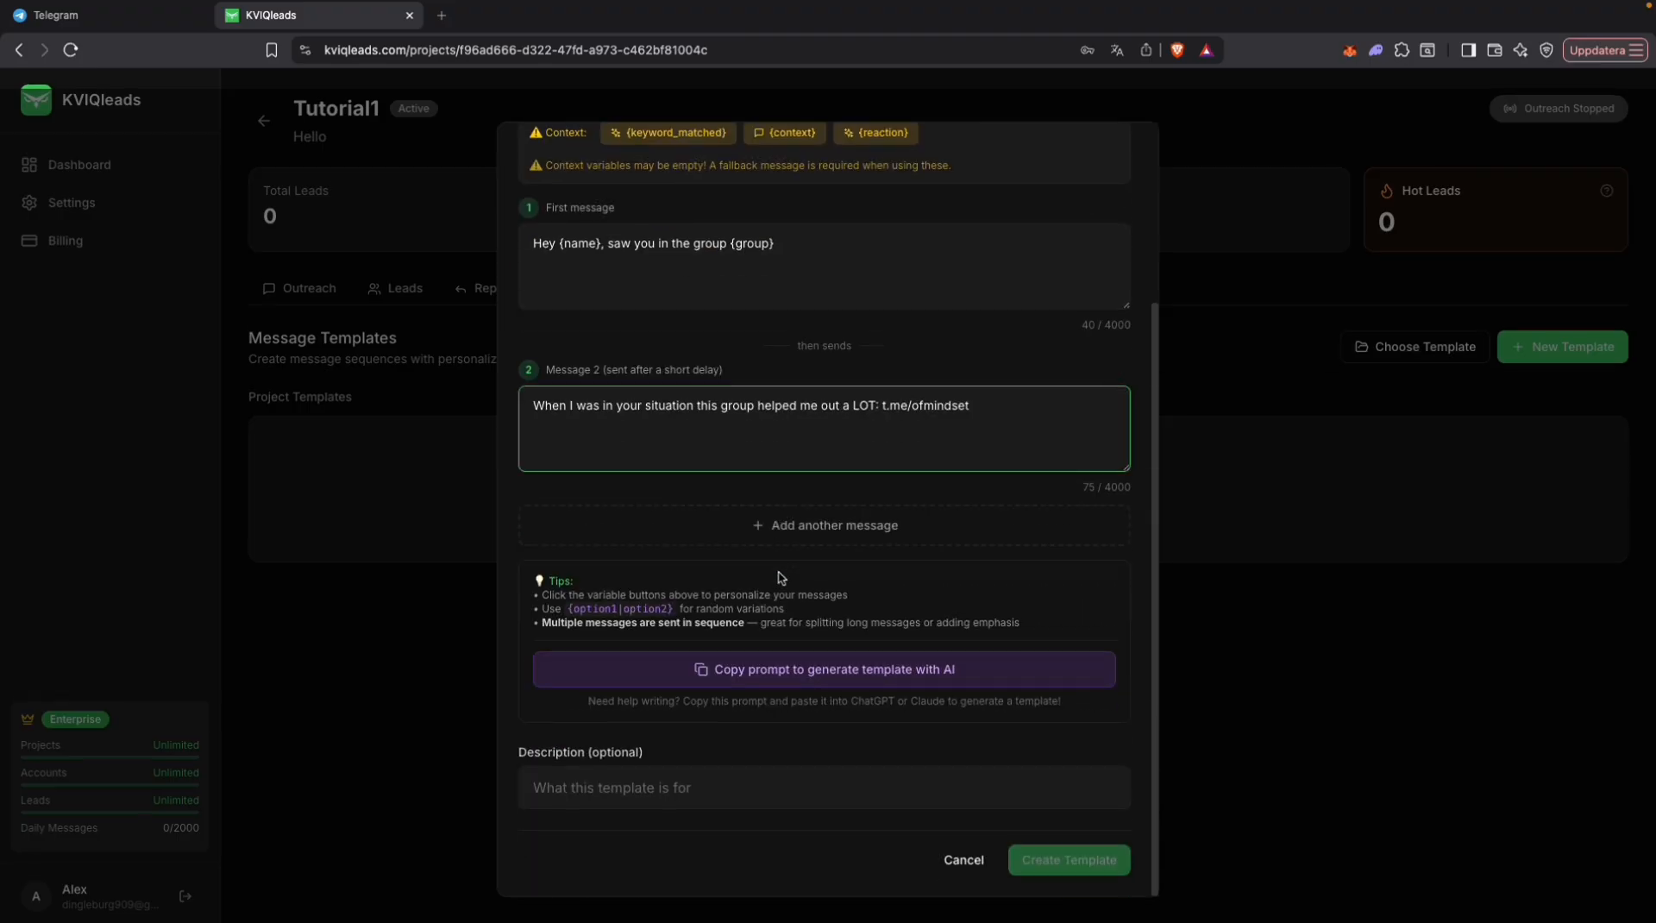
scroll(781, 578, up, 5)
click(748, 223)
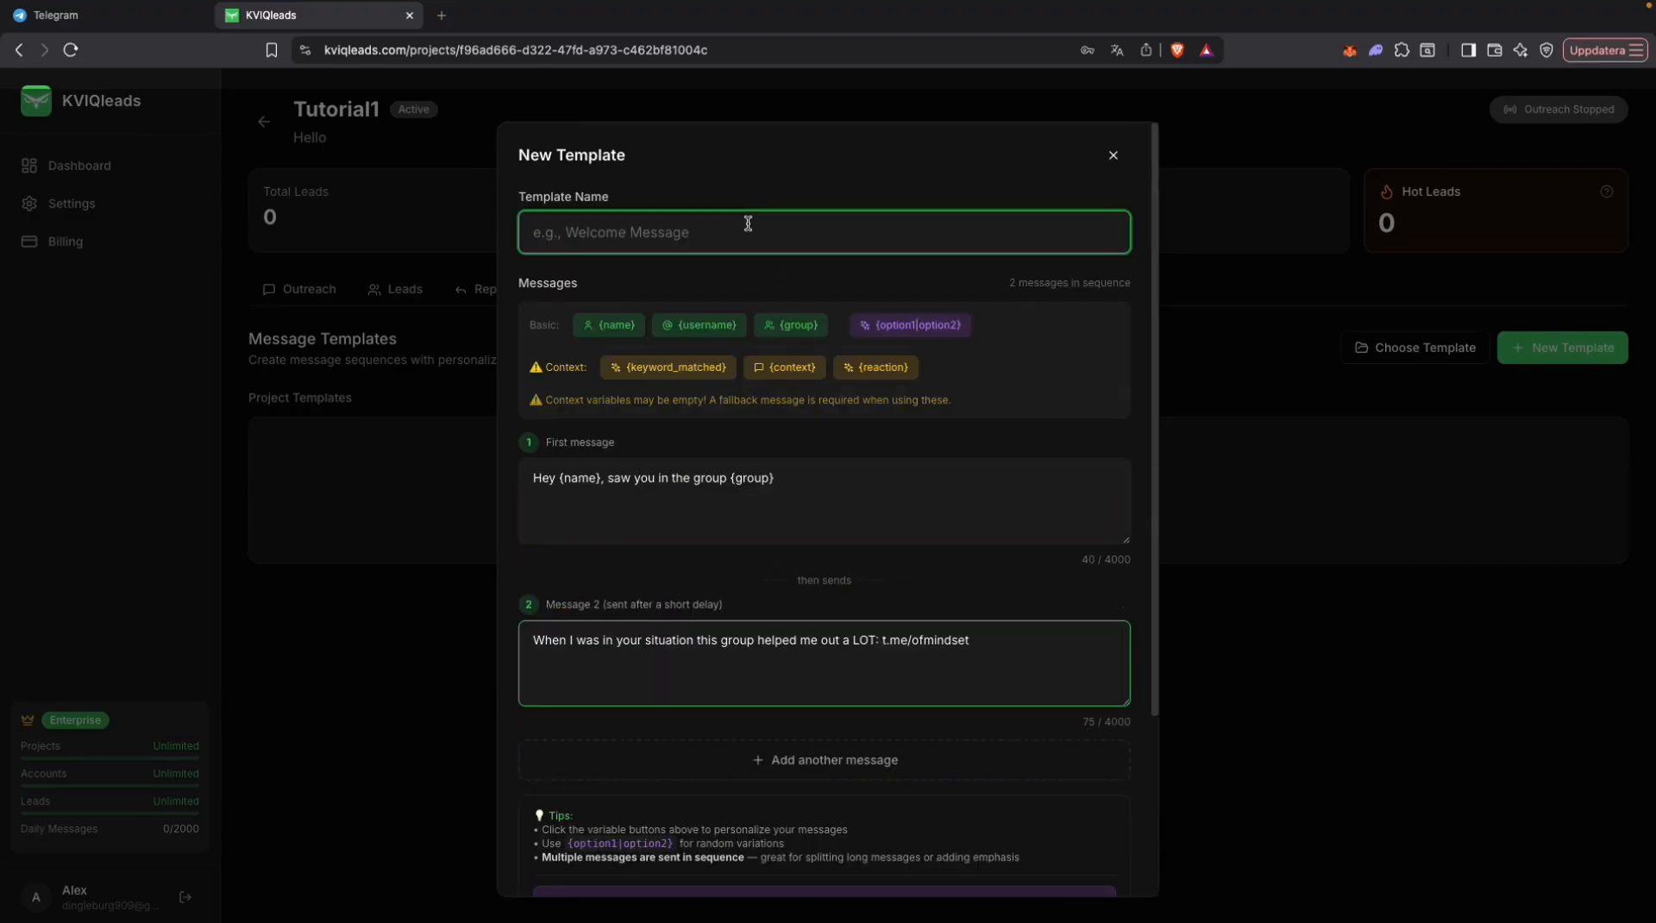
text(1)
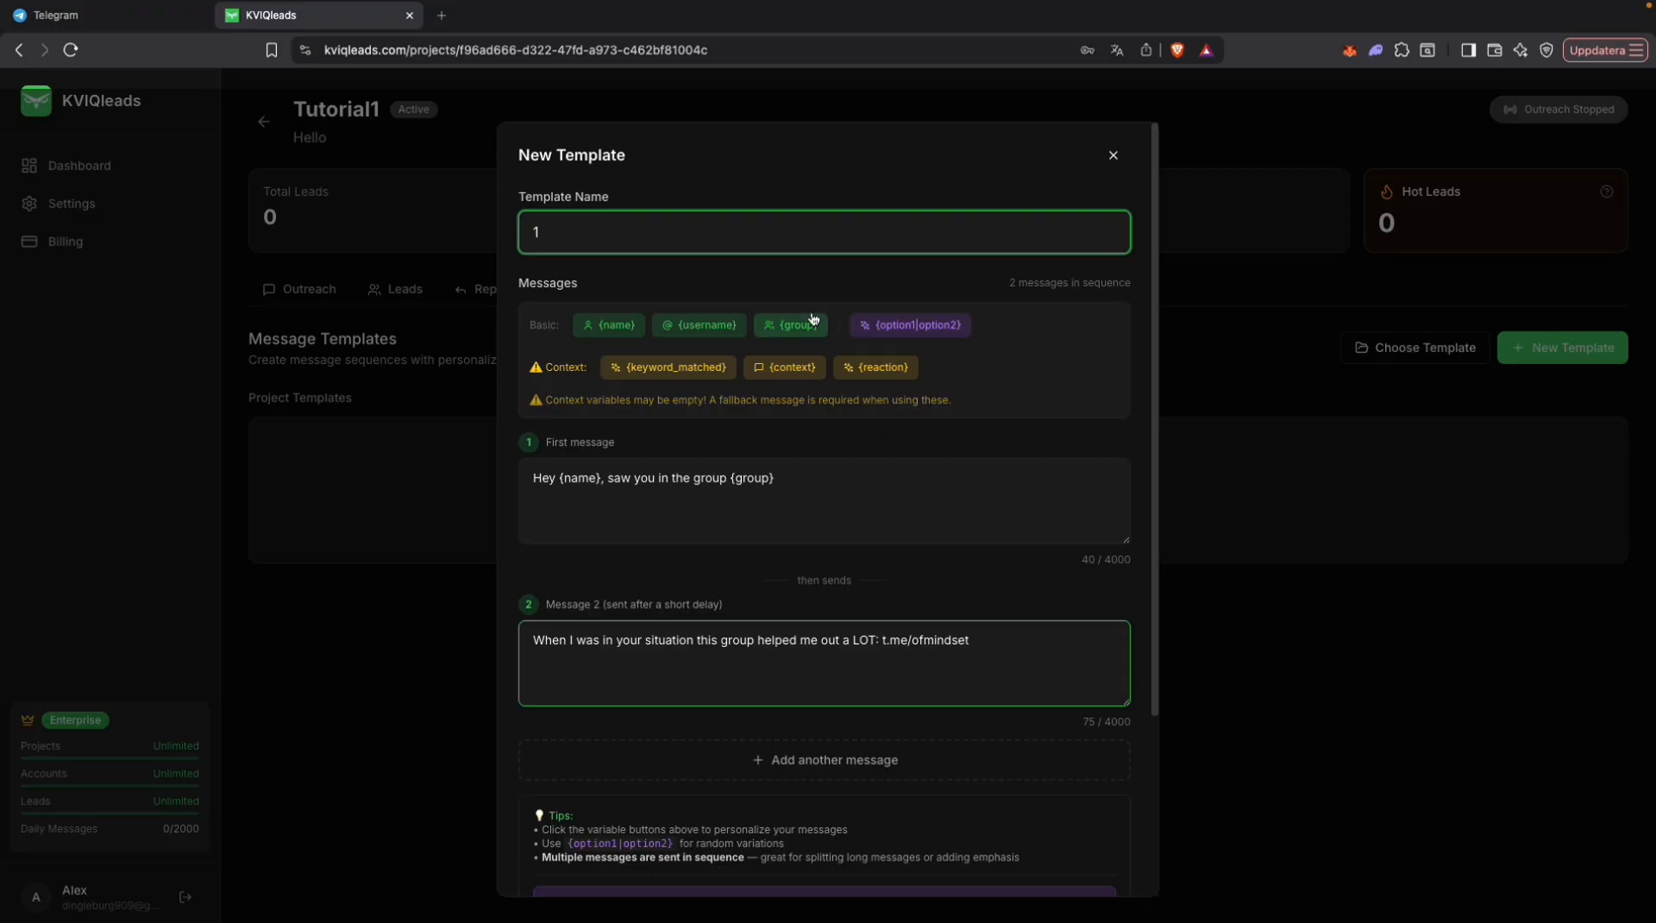
scroll(807, 325, down, 5)
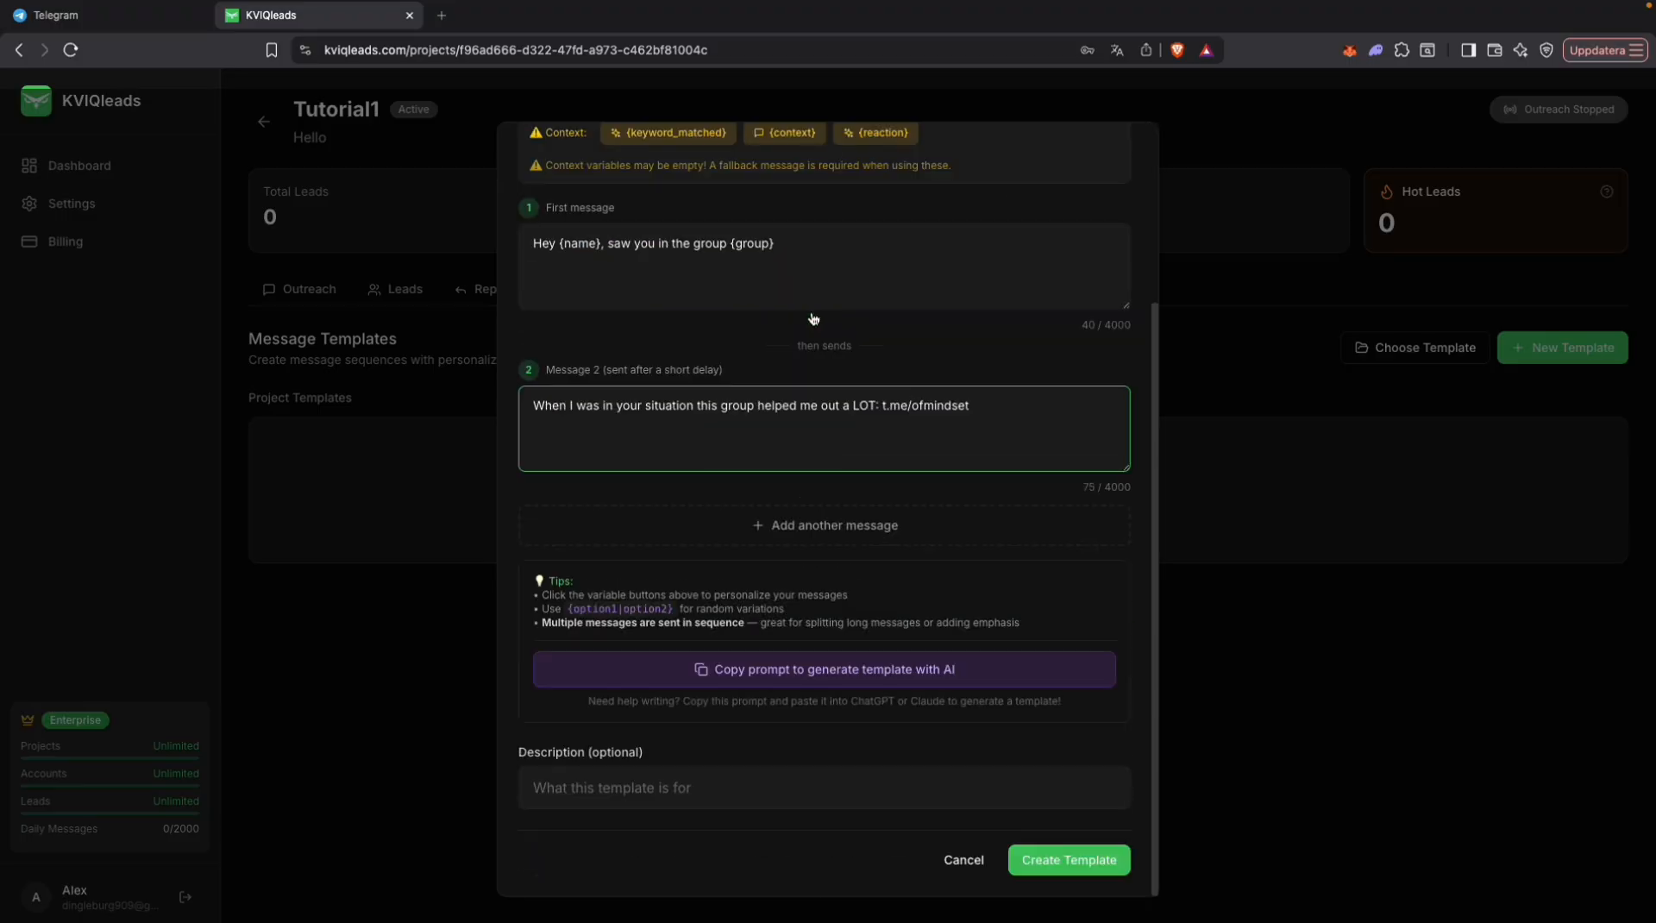
click(1084, 866)
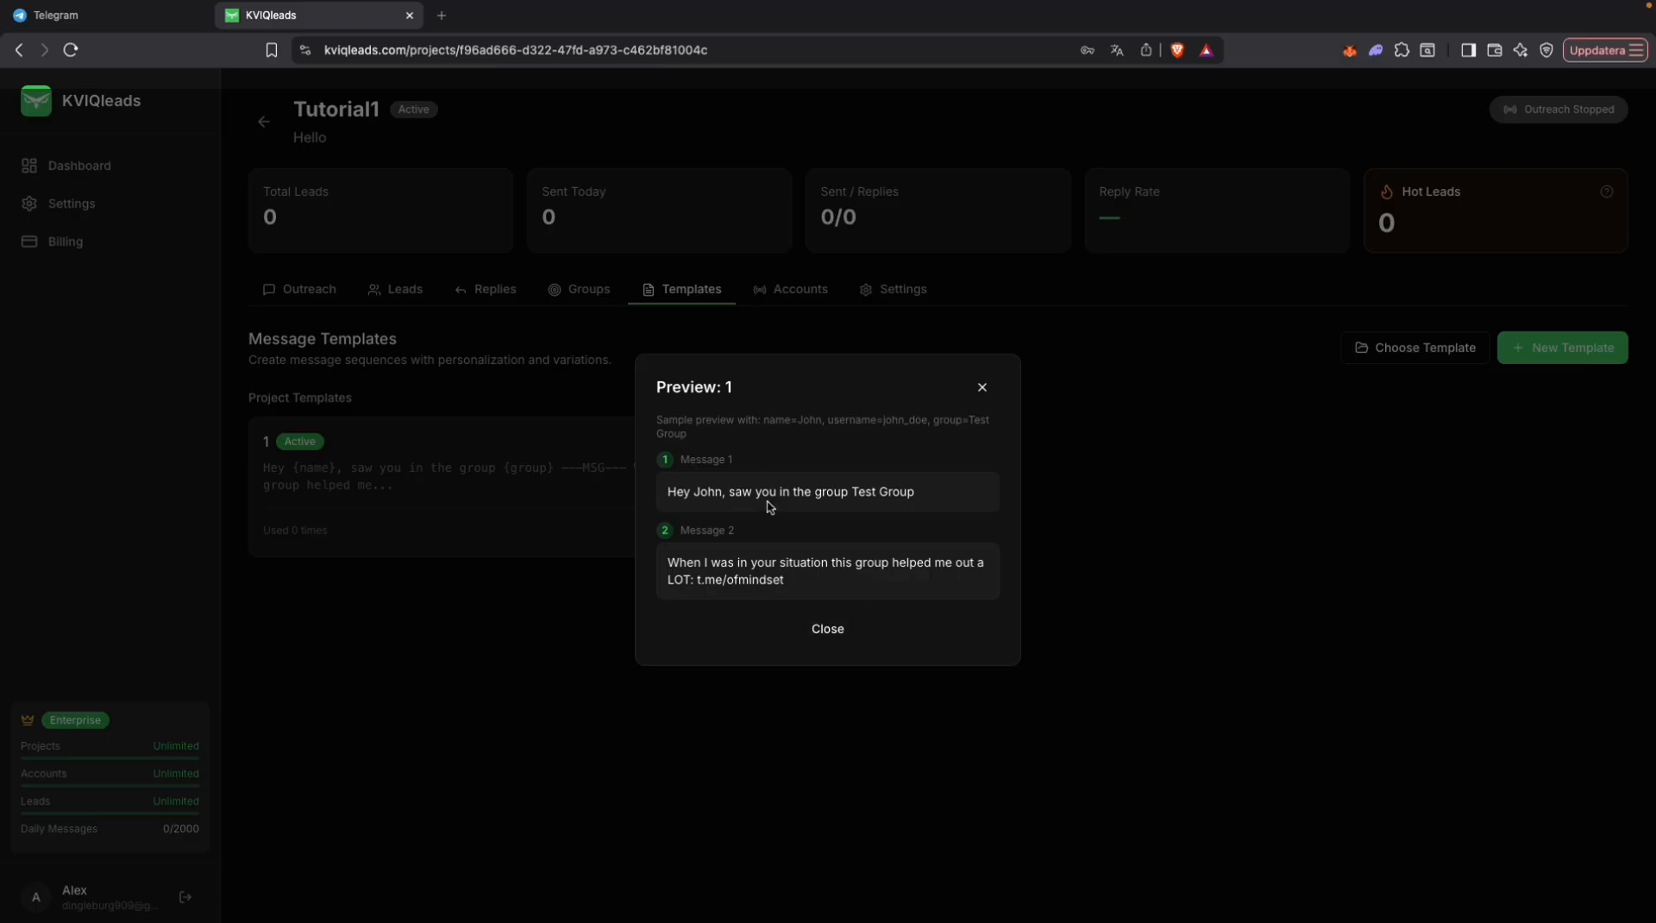
click(825, 628)
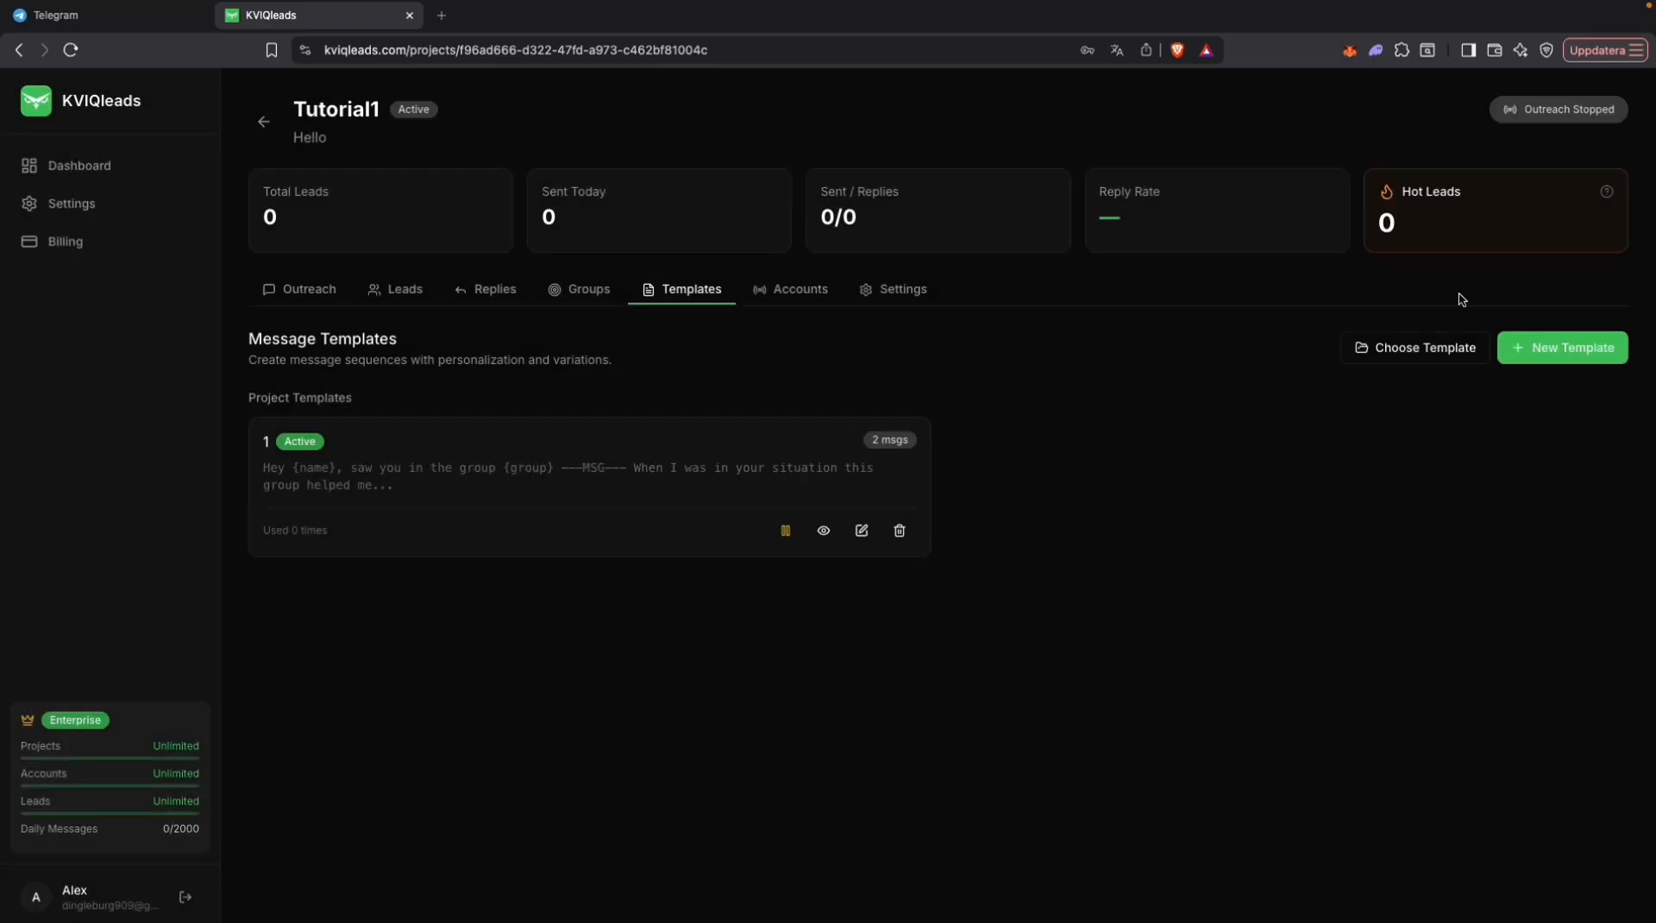
Step: Start a template named 2 with the first message "Hey {name}, saw you in {group} mentioning {context}, this group helped me out a lot: t.me/ofmindset"
click(1577, 365)
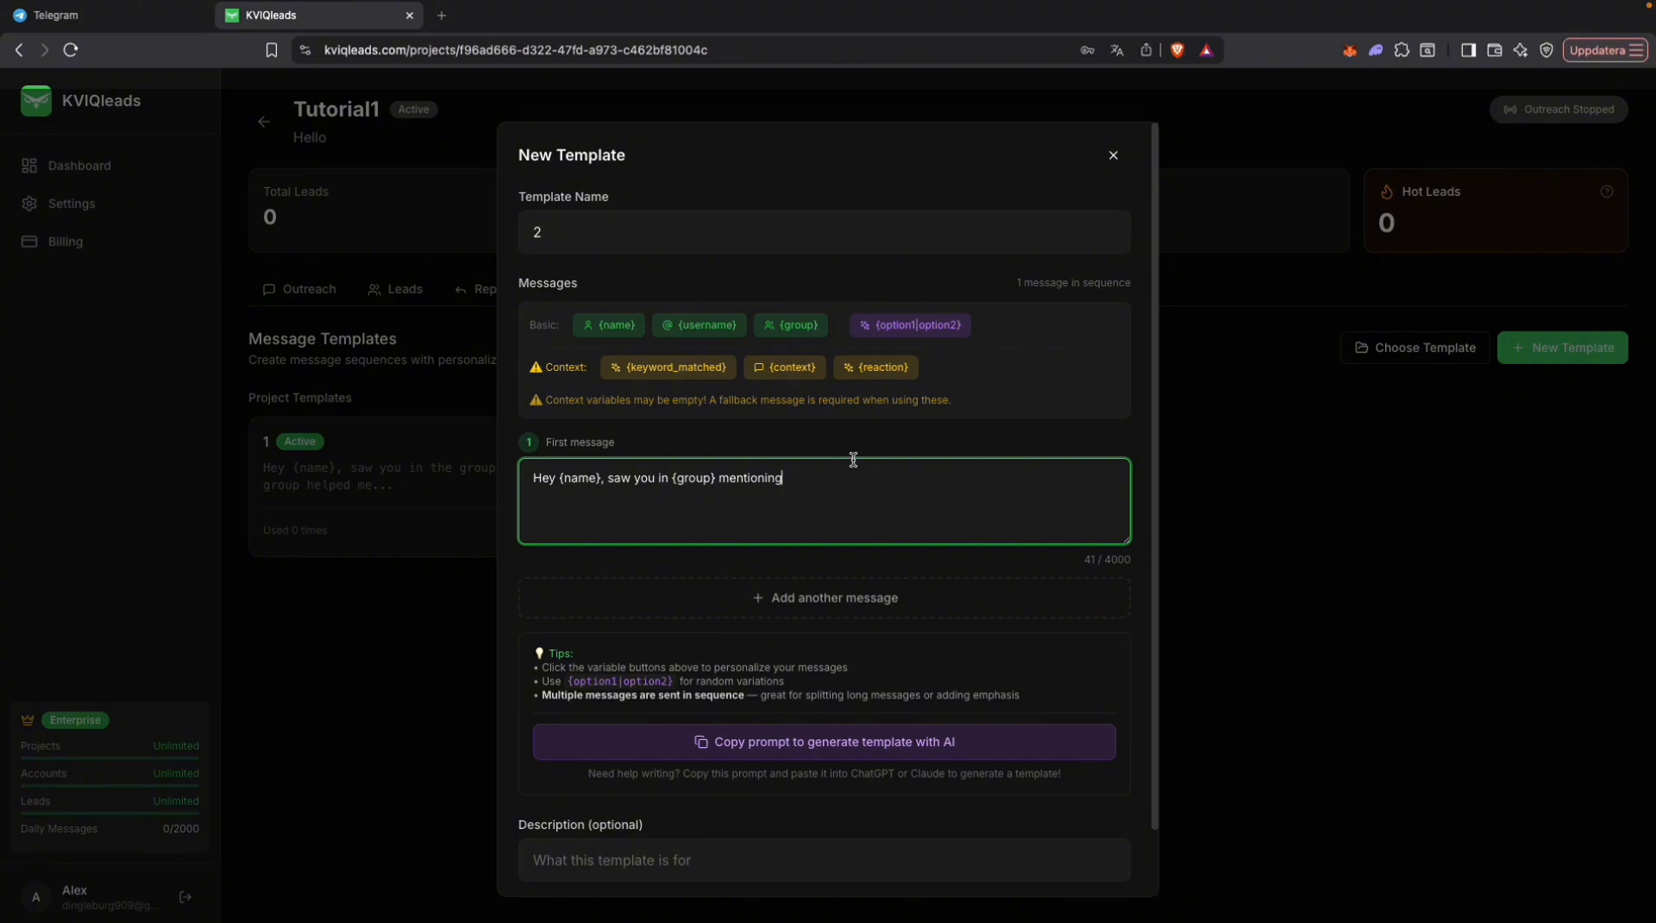
click(785, 368)
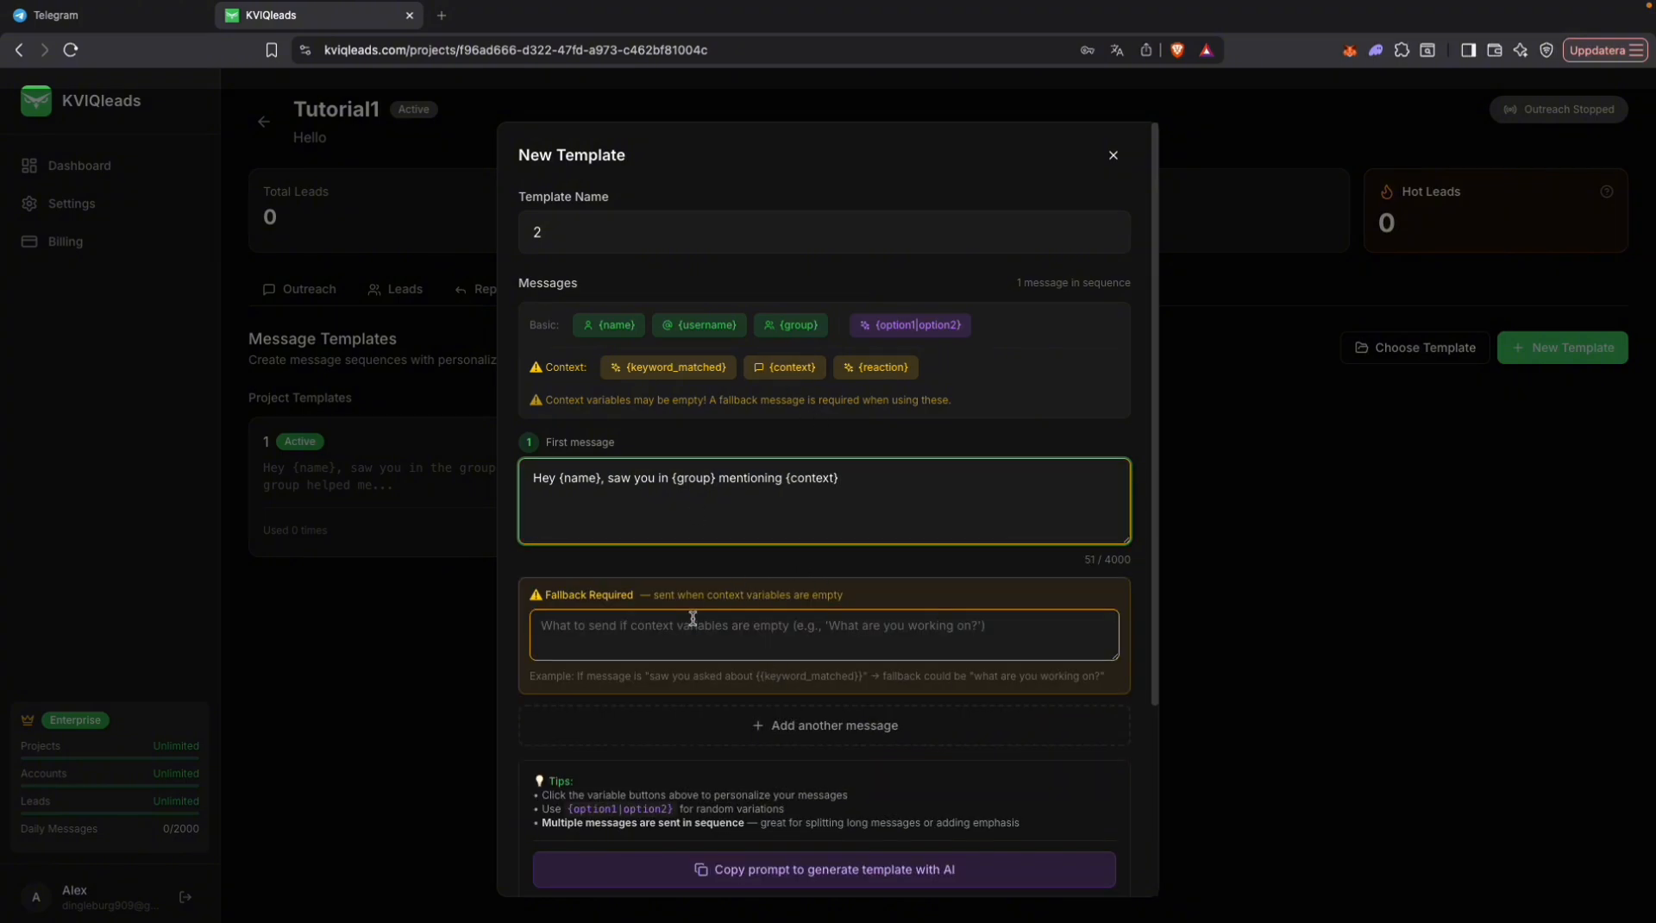
text(, this group helped me out a lot: t.me/ofmindset)
click(831, 624)
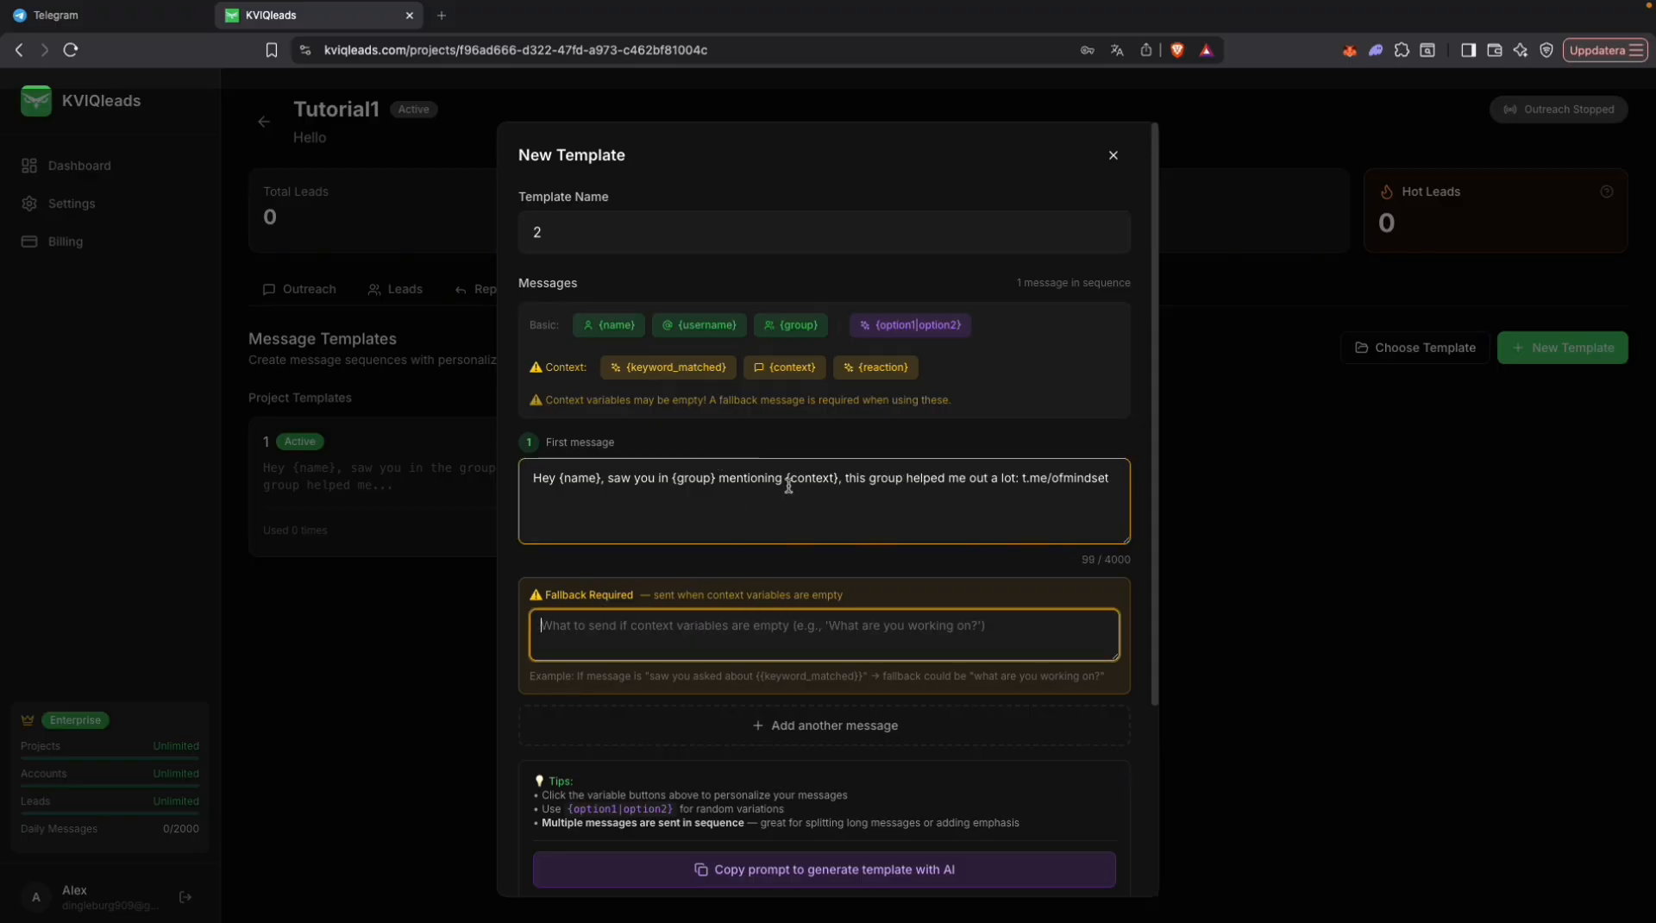
drag(786, 479, 836, 483)
click(890, 506)
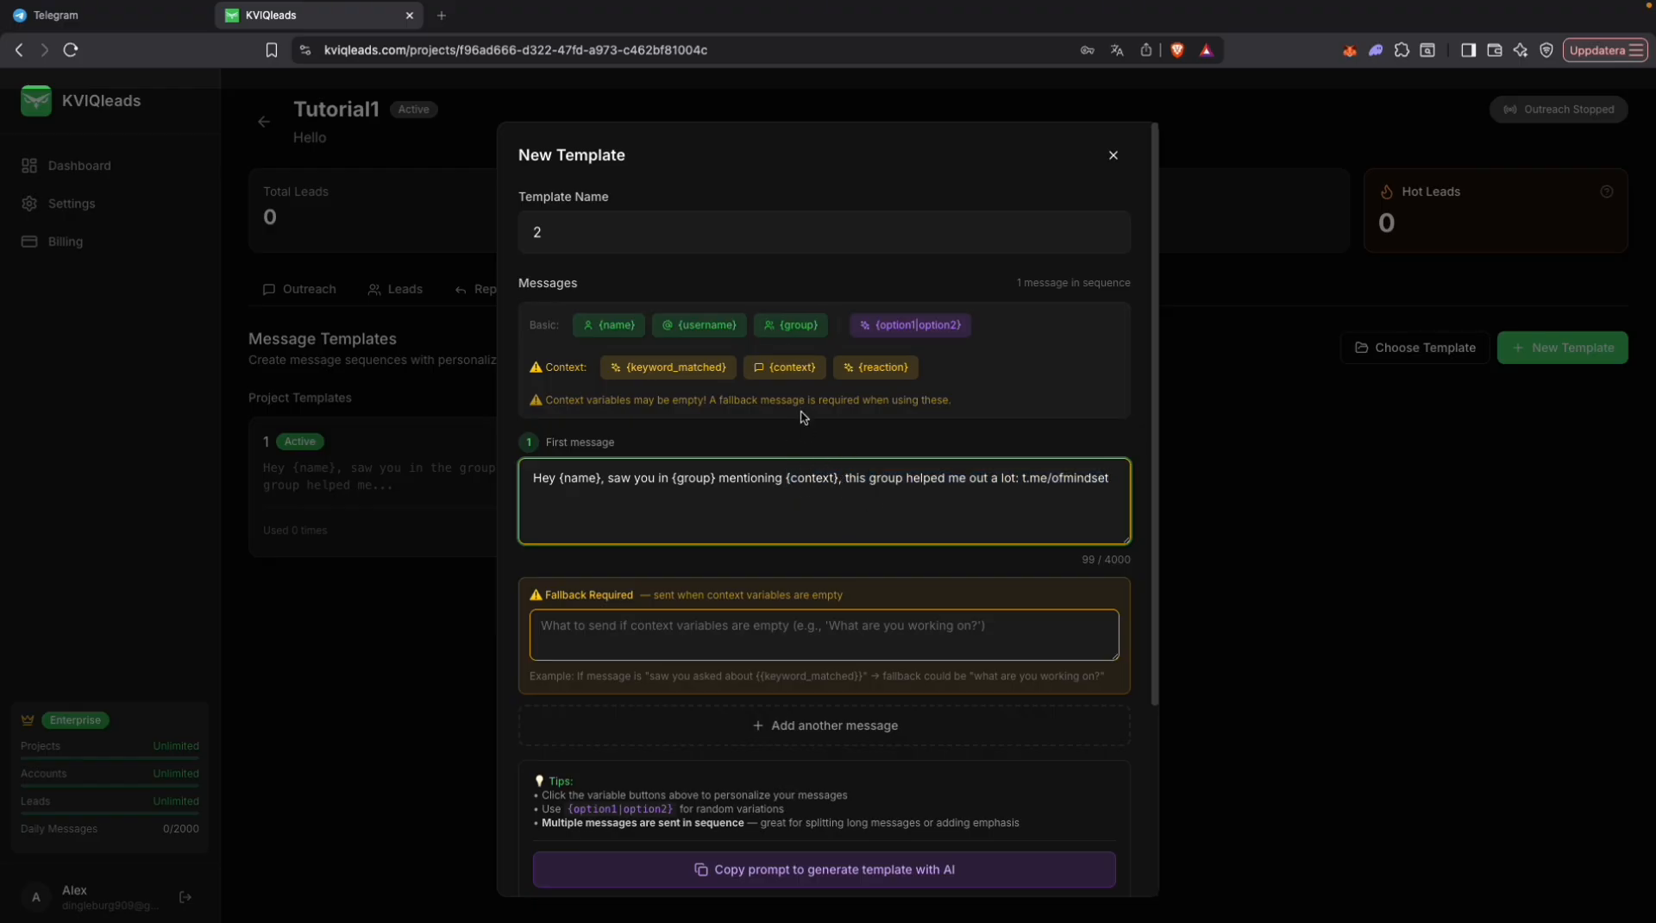
Step: Set the fallback message to "Hey {name}, saw you in {group}, this group helped me out a lot: t.me/ofmindset"
click(788, 618)
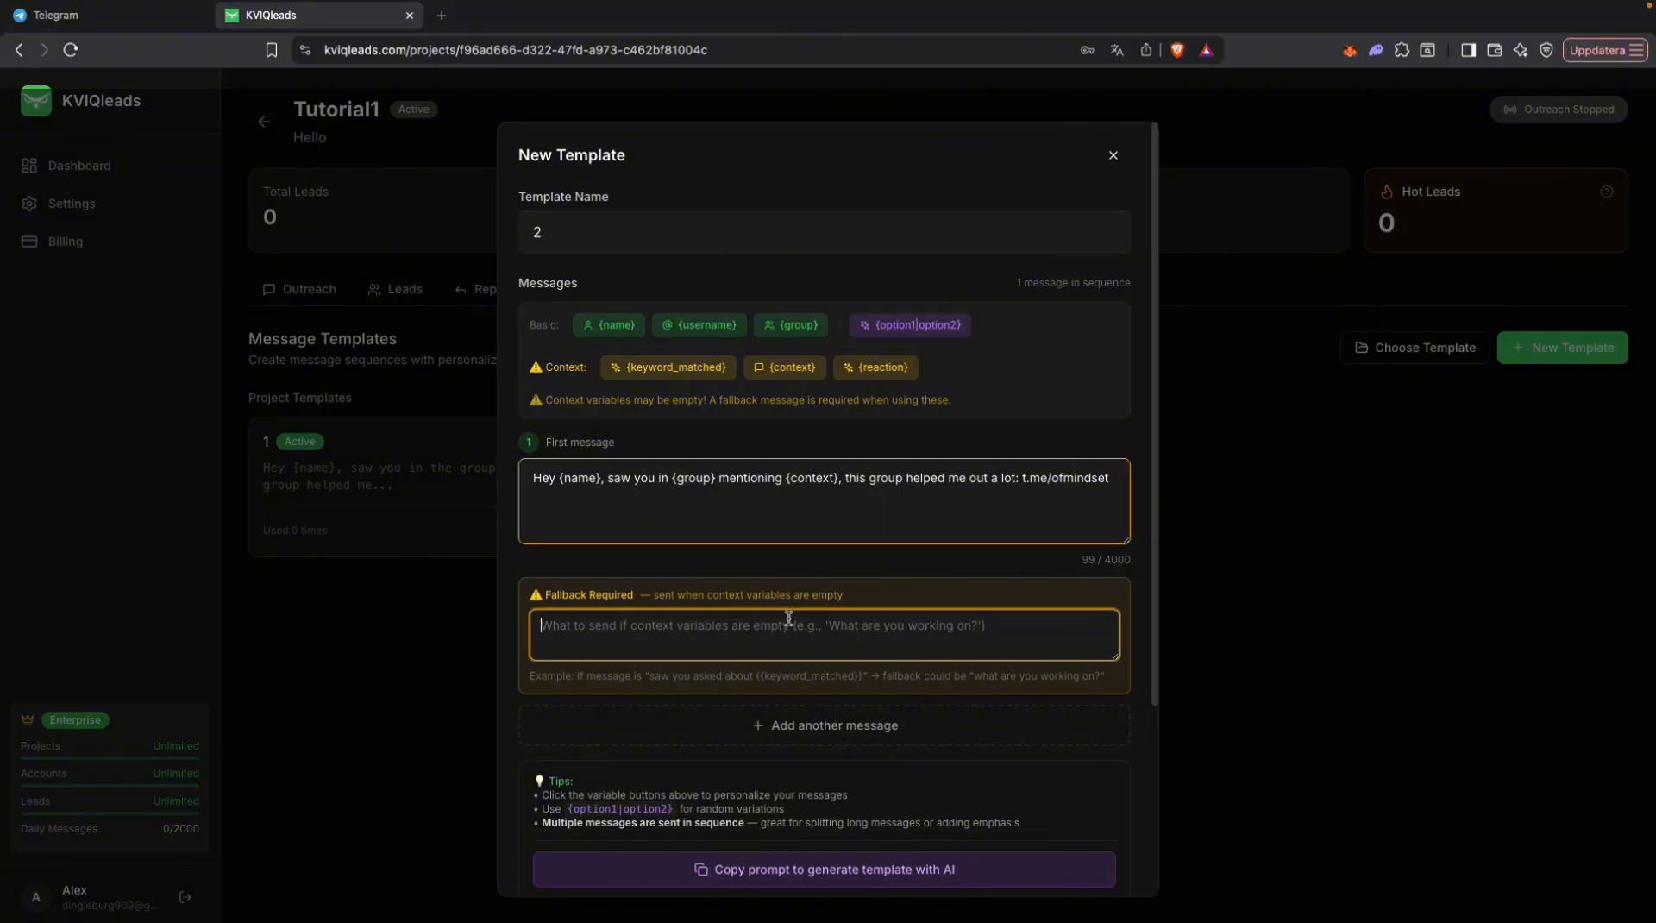
triple_click(815, 485)
key(super+c)
click(767, 638)
key(super+v)
click(844, 624)
key(BackSpace)
key(BackSpace)
key(BackSpace)
key(BackSpace)
key(BackSpace)
key(BackSpace)
key(BackSpace)
key(BackSpace)
key(BackSpace)
key(BackSpace)
key(BackSpace)
key(BackSpace)
key(BackSpace)
key(BackSpace)
key(BackSpace)
key(BackSpace)
key(BackSpace)
key(BackSpace)
key(BackSpace)
key(BackSpace)
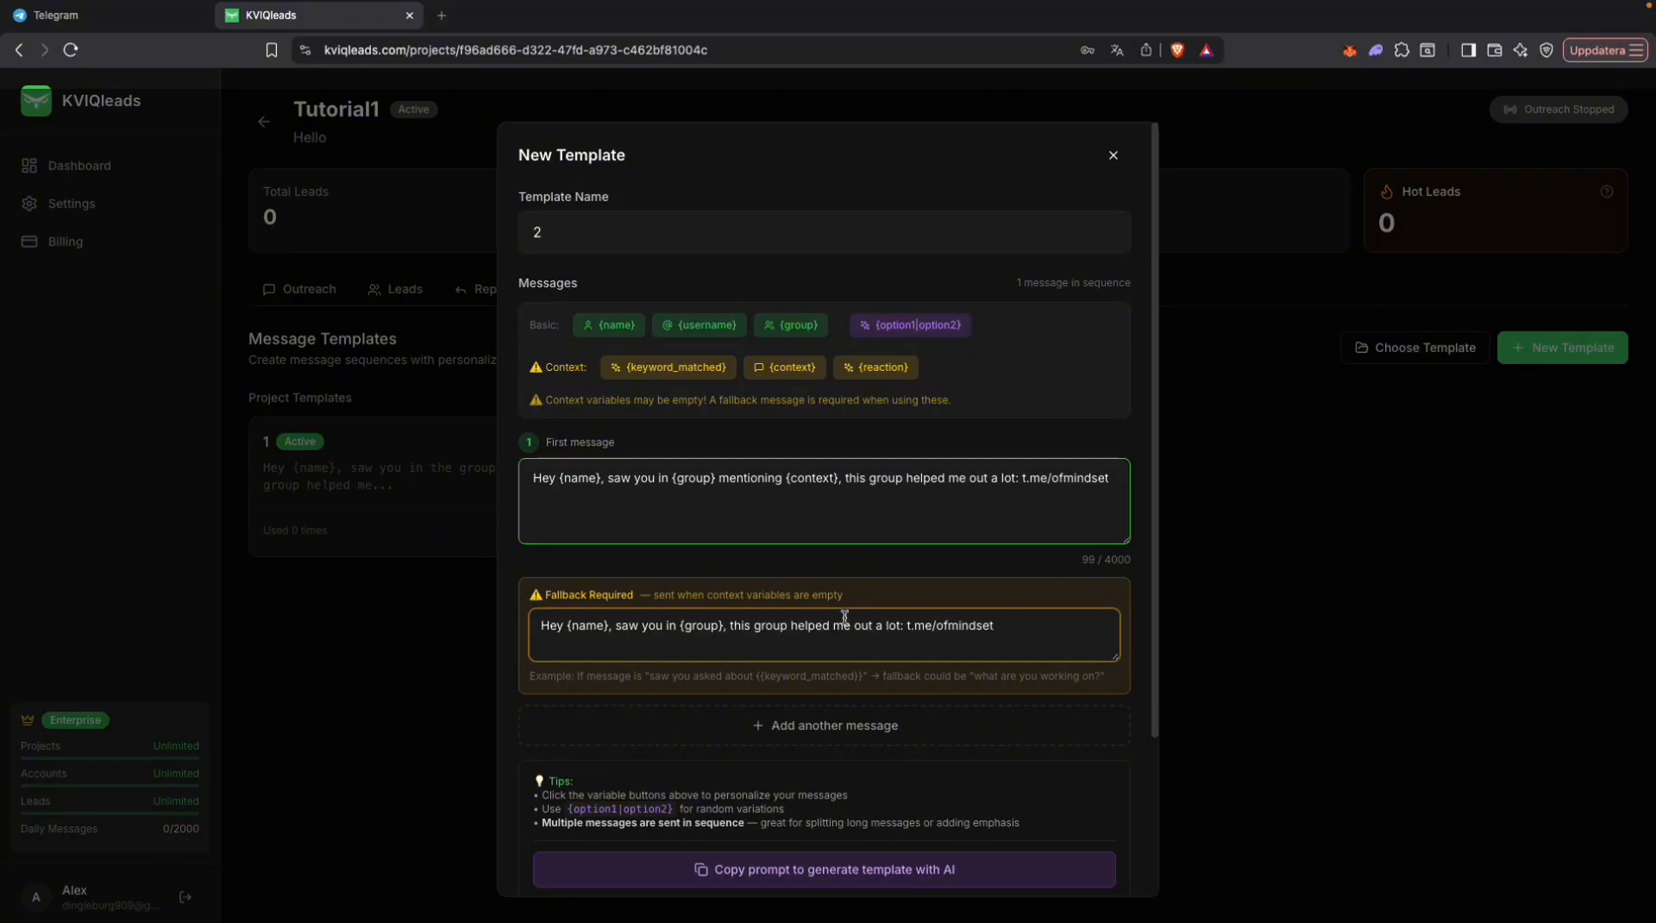
click(858, 567)
Step: Create template 2 and preview its message with the sample data
scroll(762, 658, down, 3)
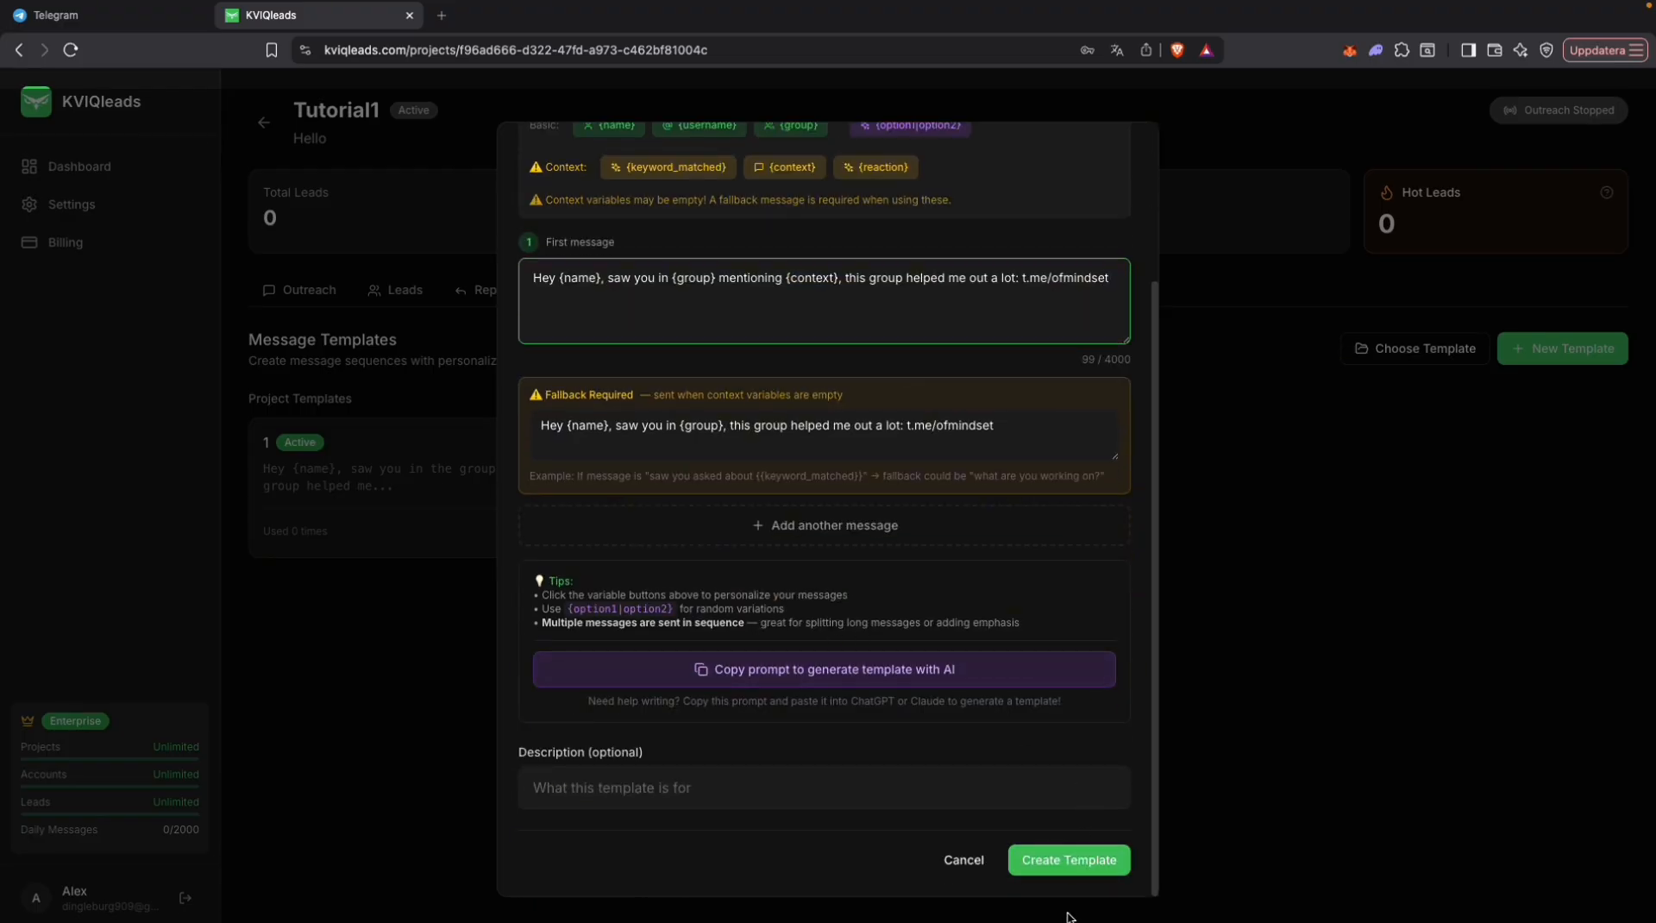
click(1074, 862)
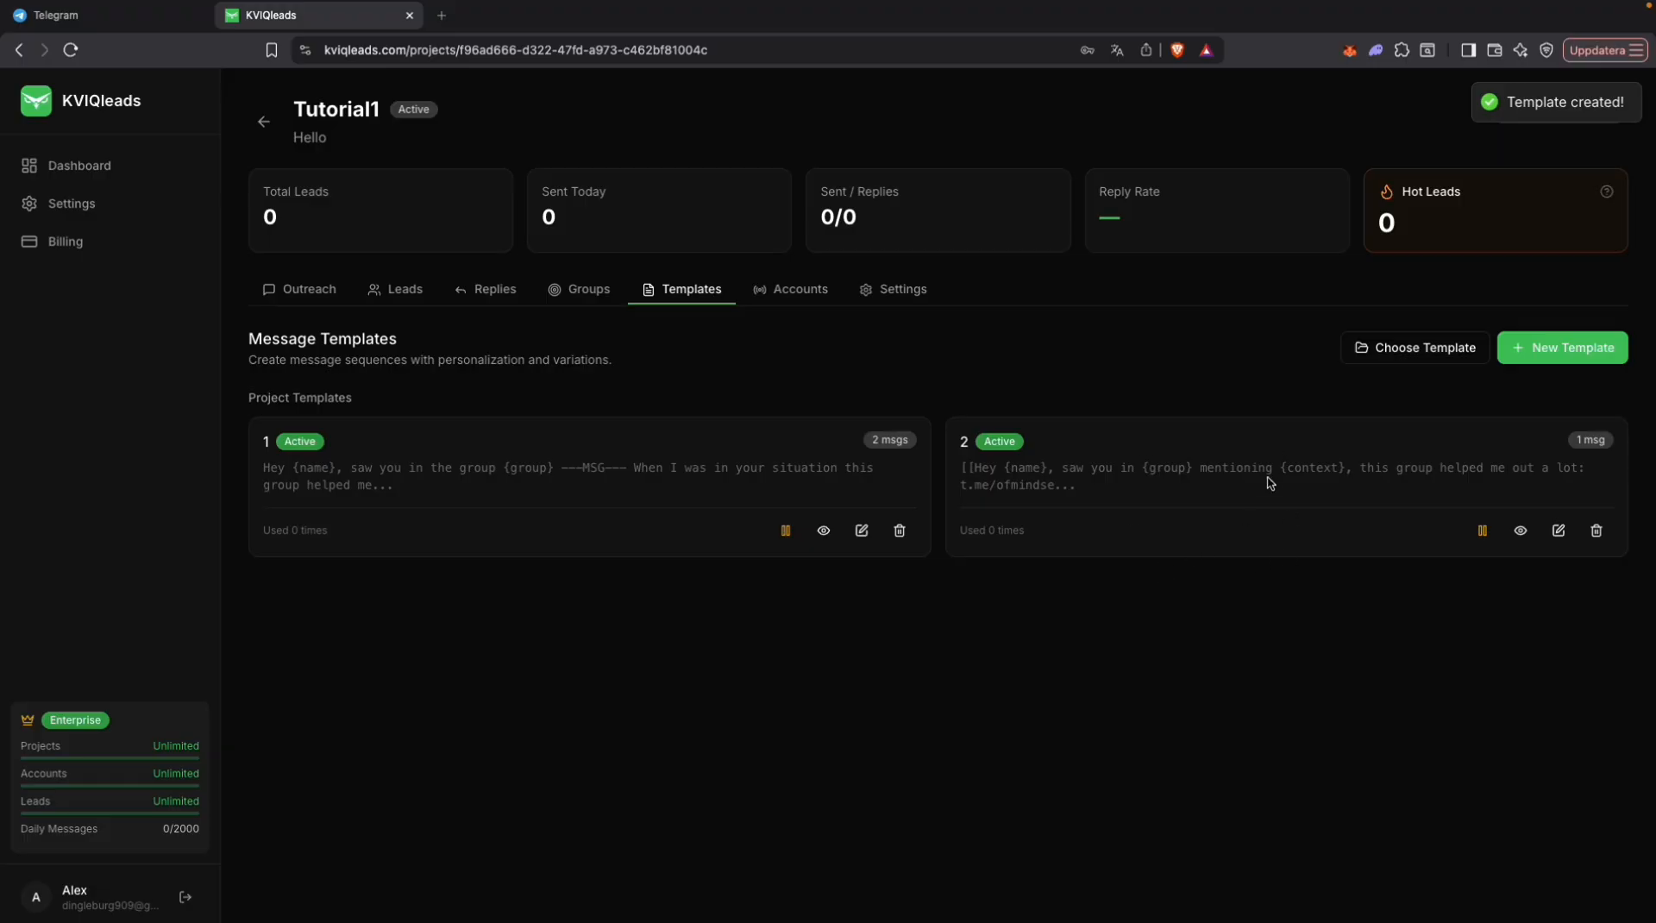
click(1523, 532)
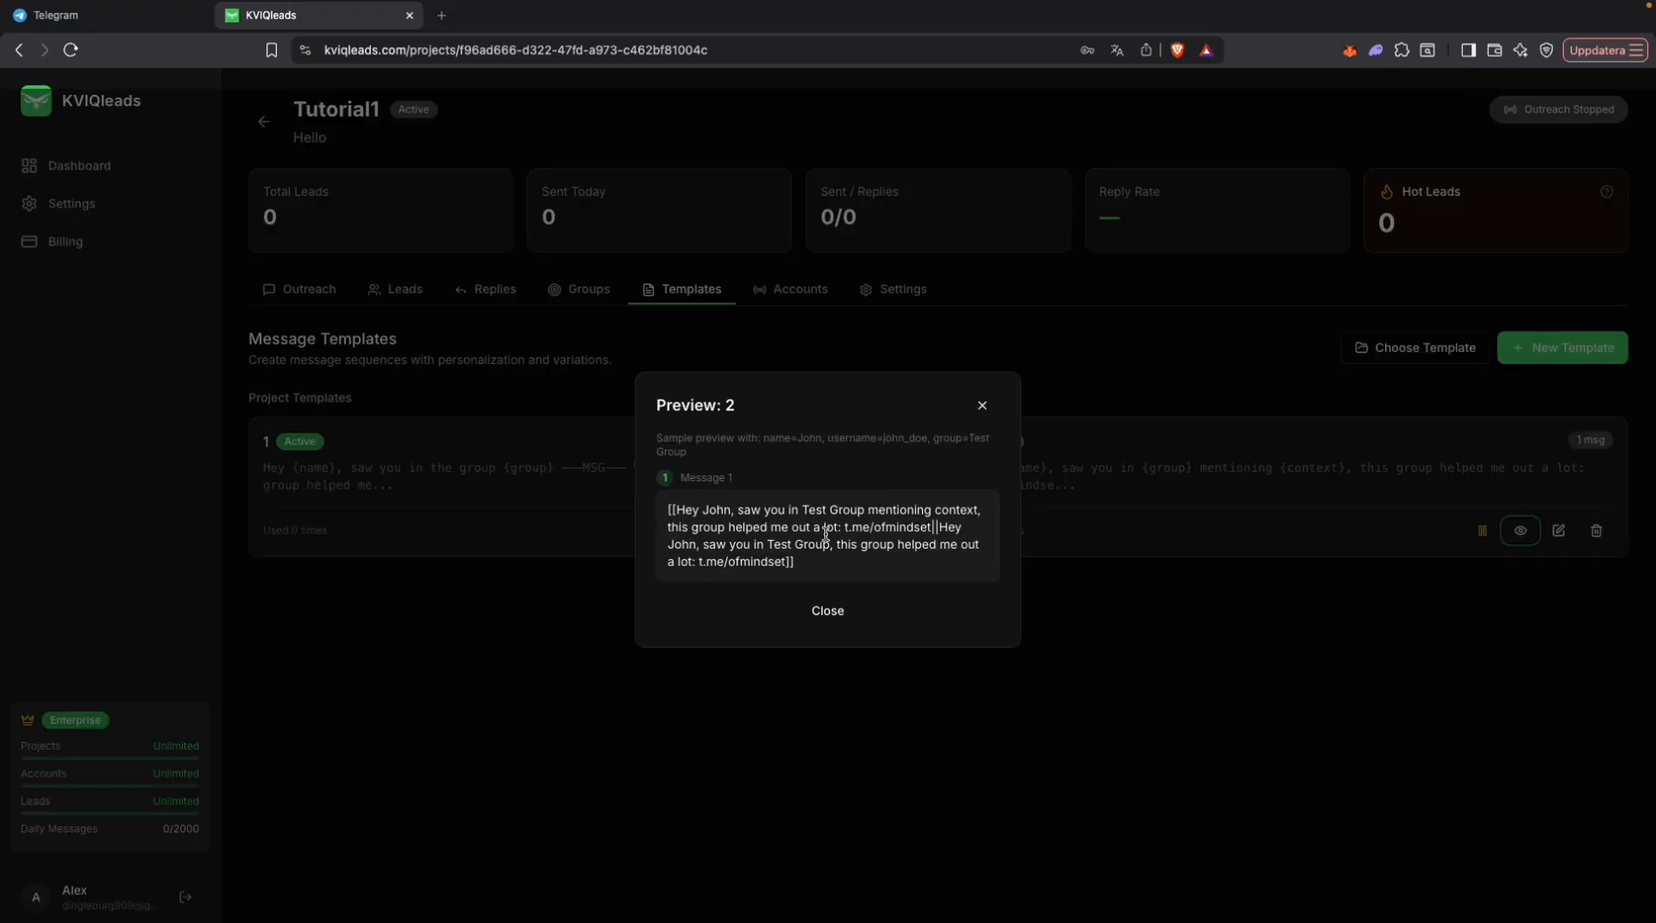
click(982, 406)
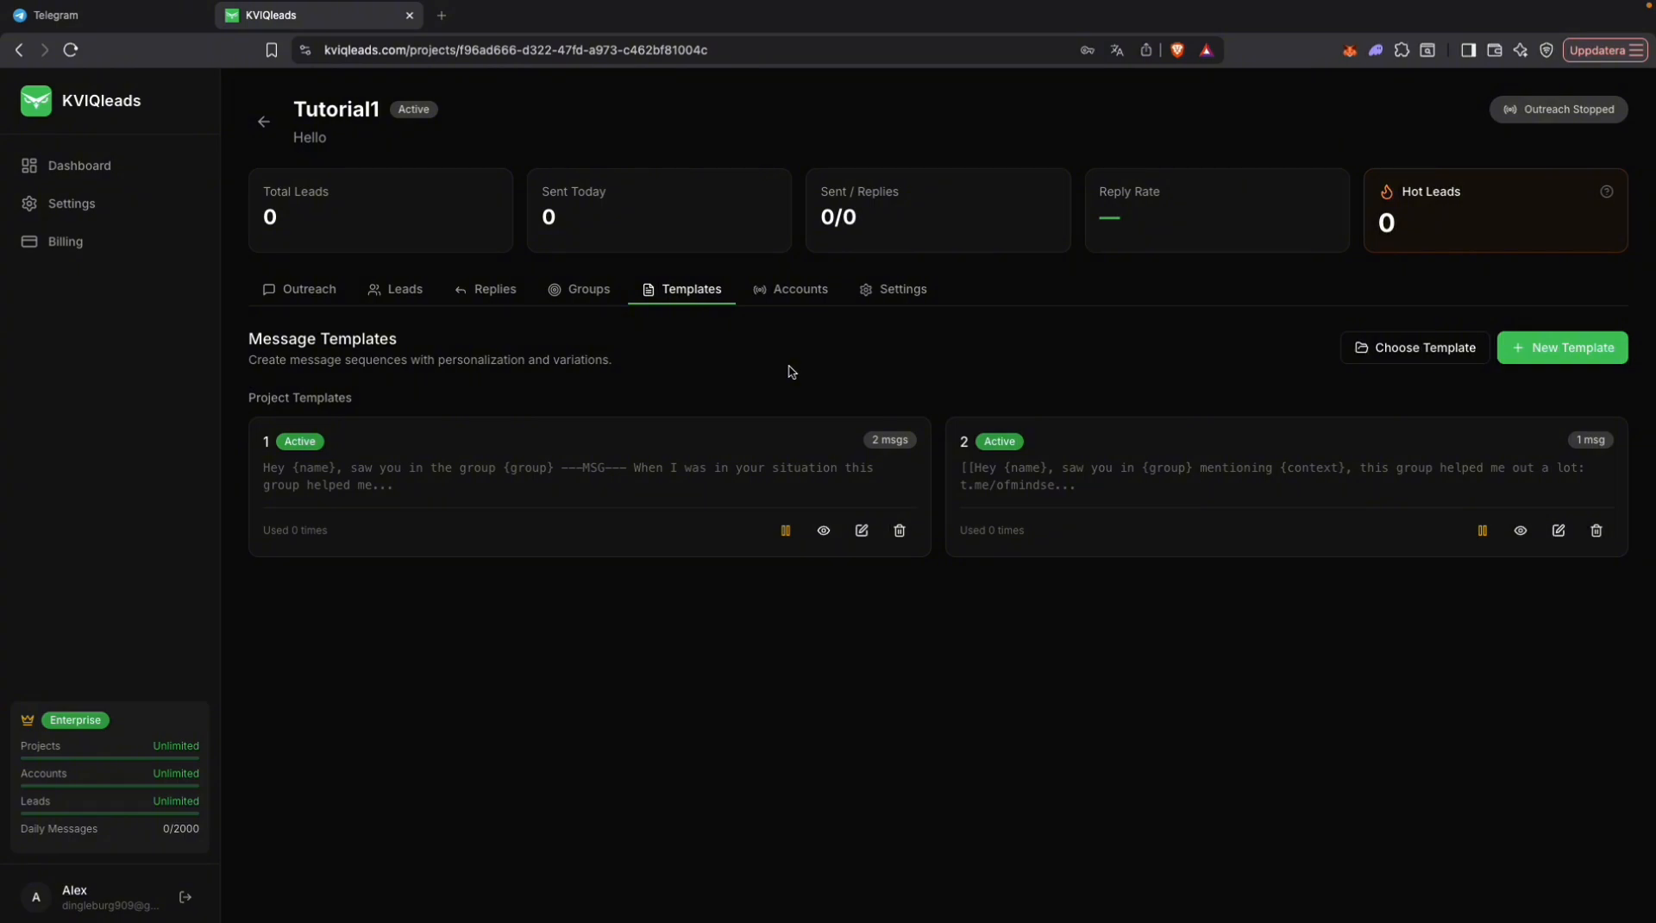
Step: Add the groups Lustify OFM | Hiring & Services, Tommy's Network and Reddit Networking | OFM as the project's target groups
click(595, 288)
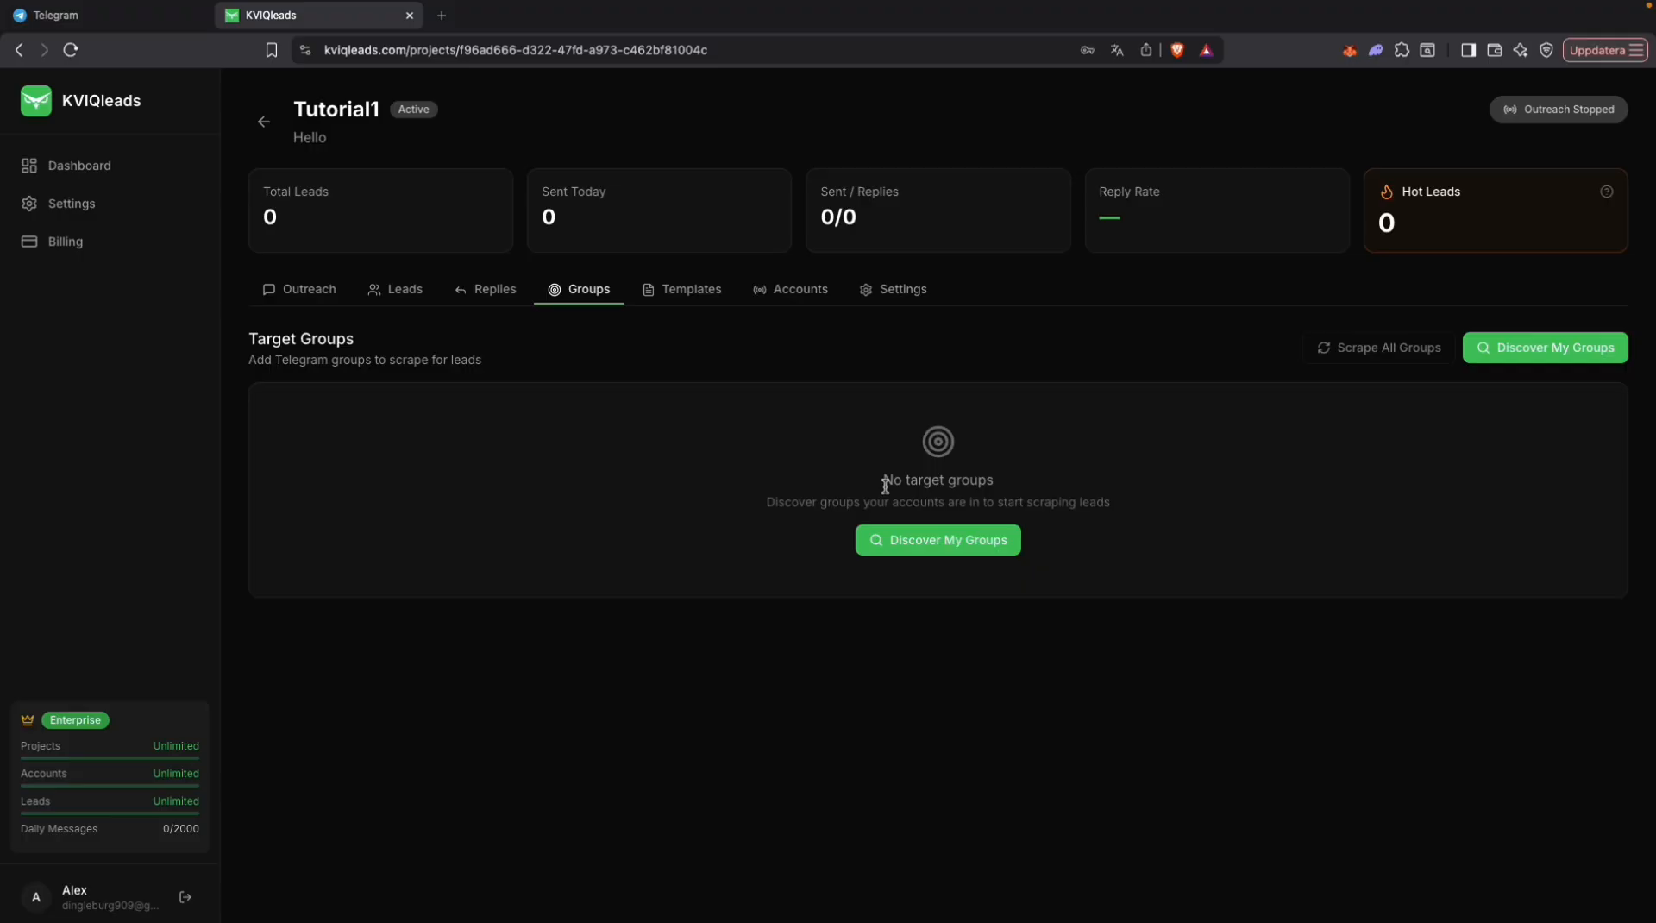
click(959, 539)
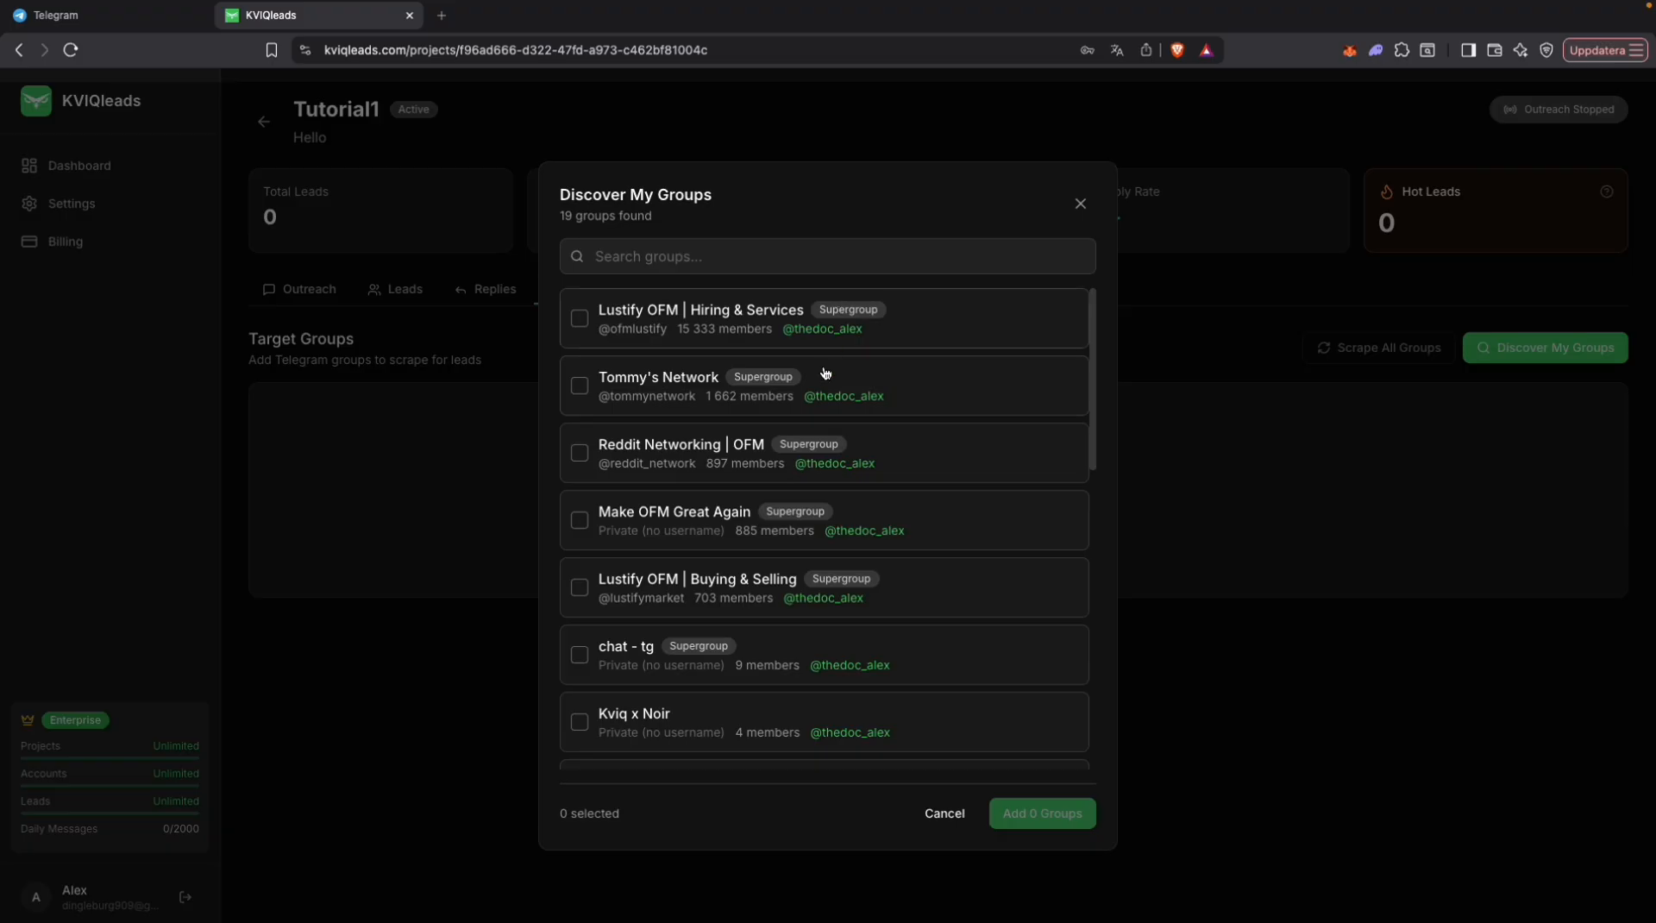
click(758, 453)
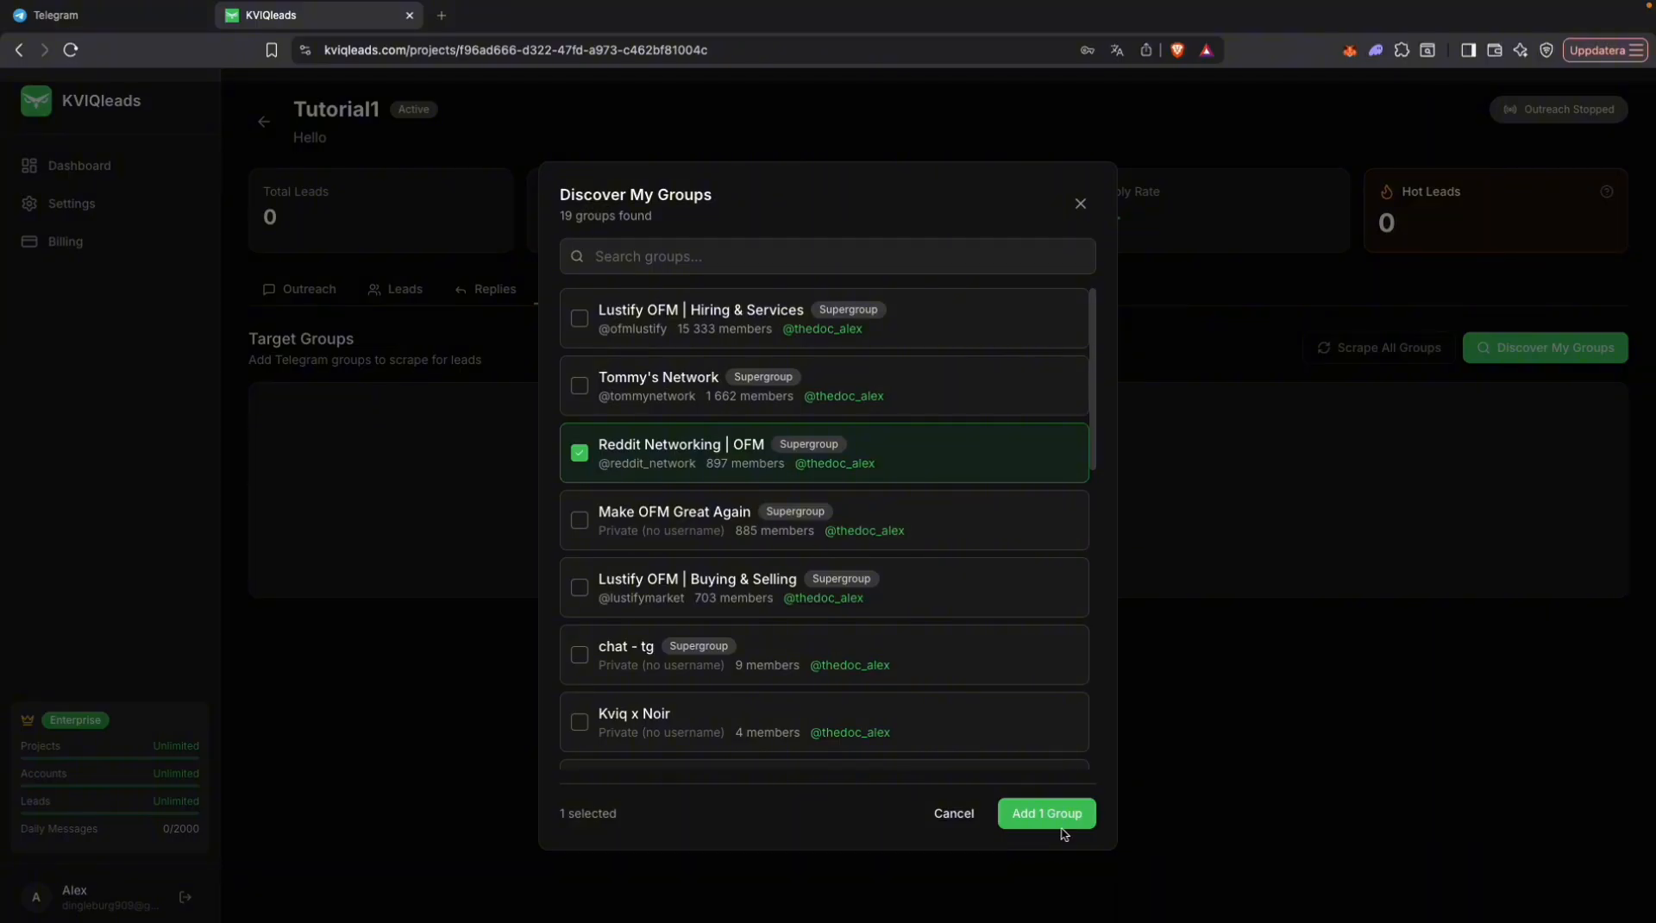
click(679, 383)
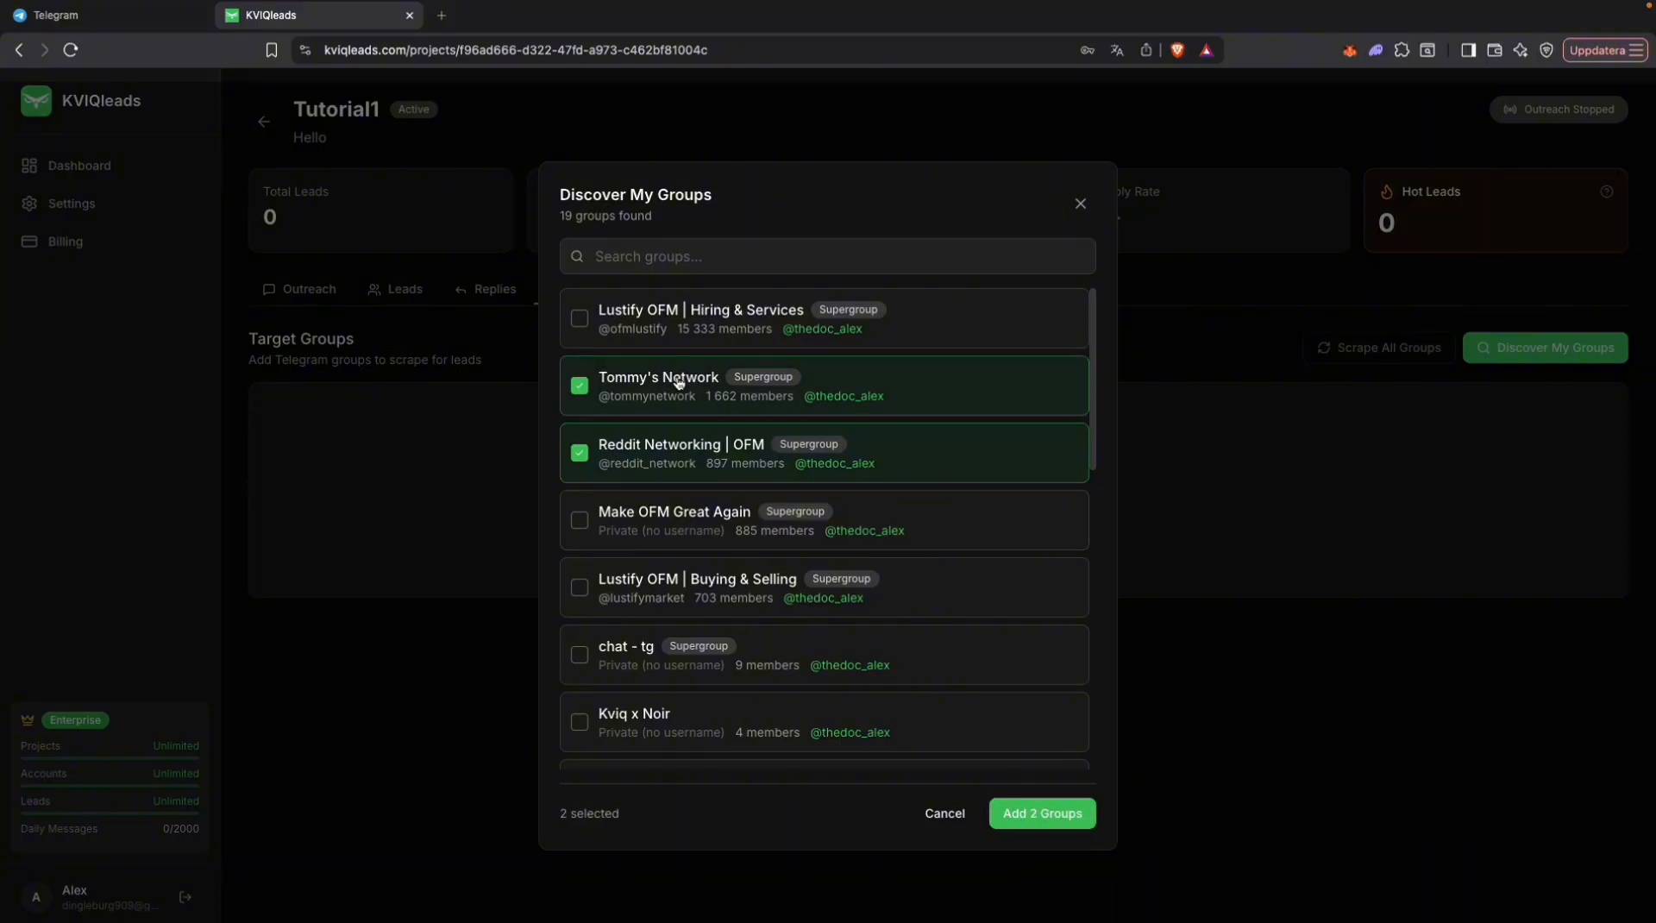
click(722, 335)
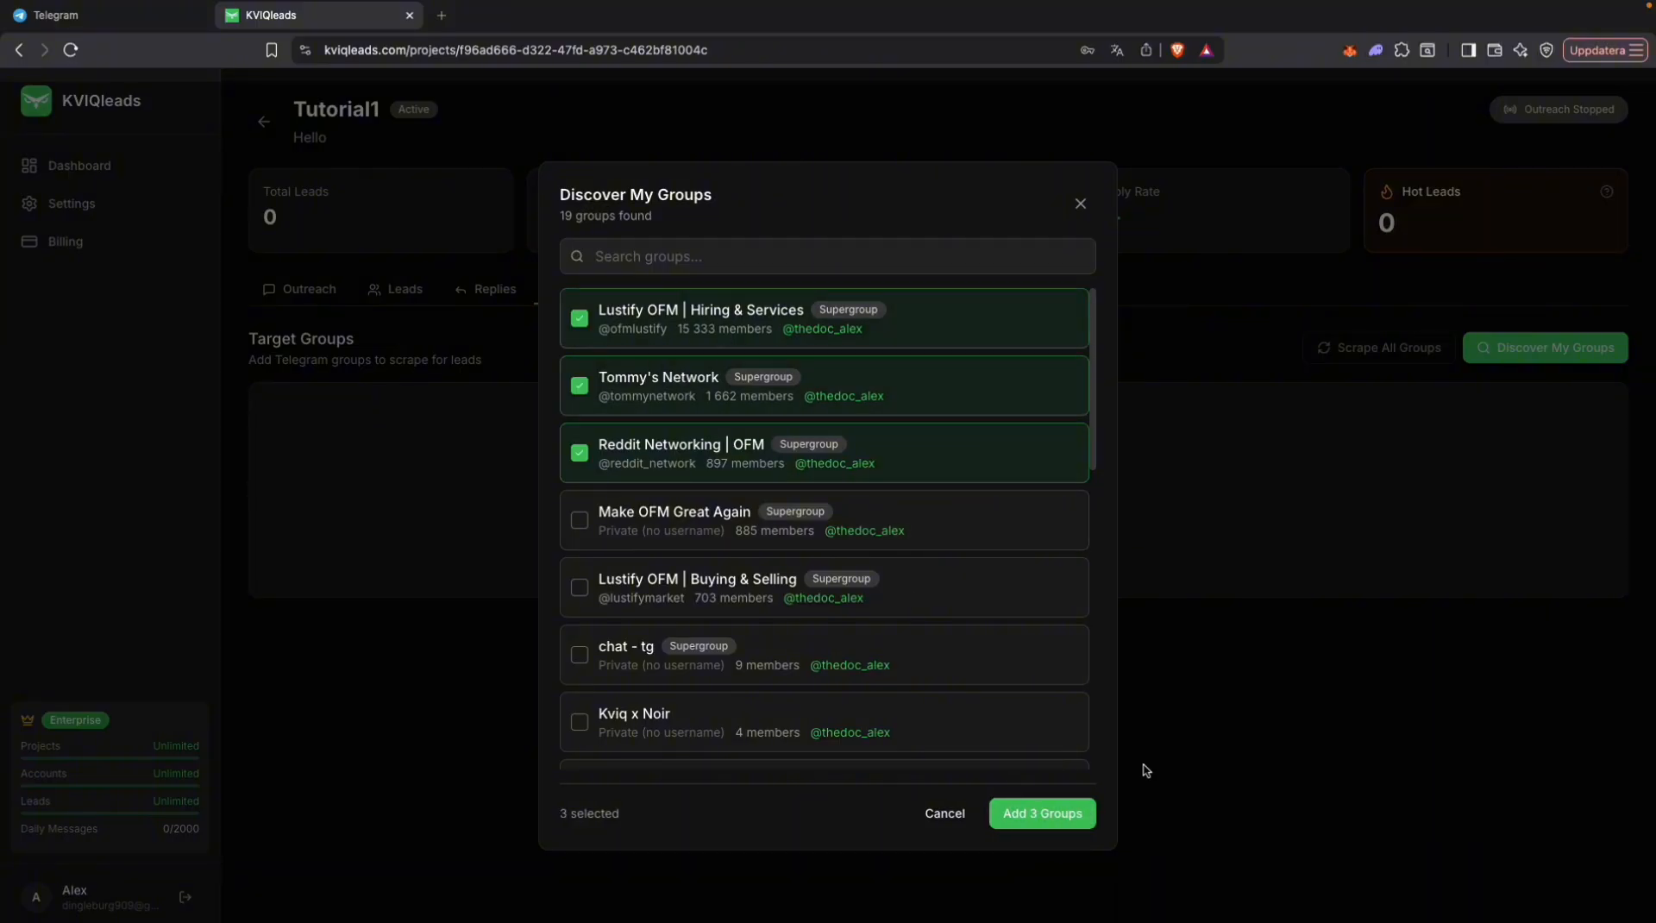
click(1055, 818)
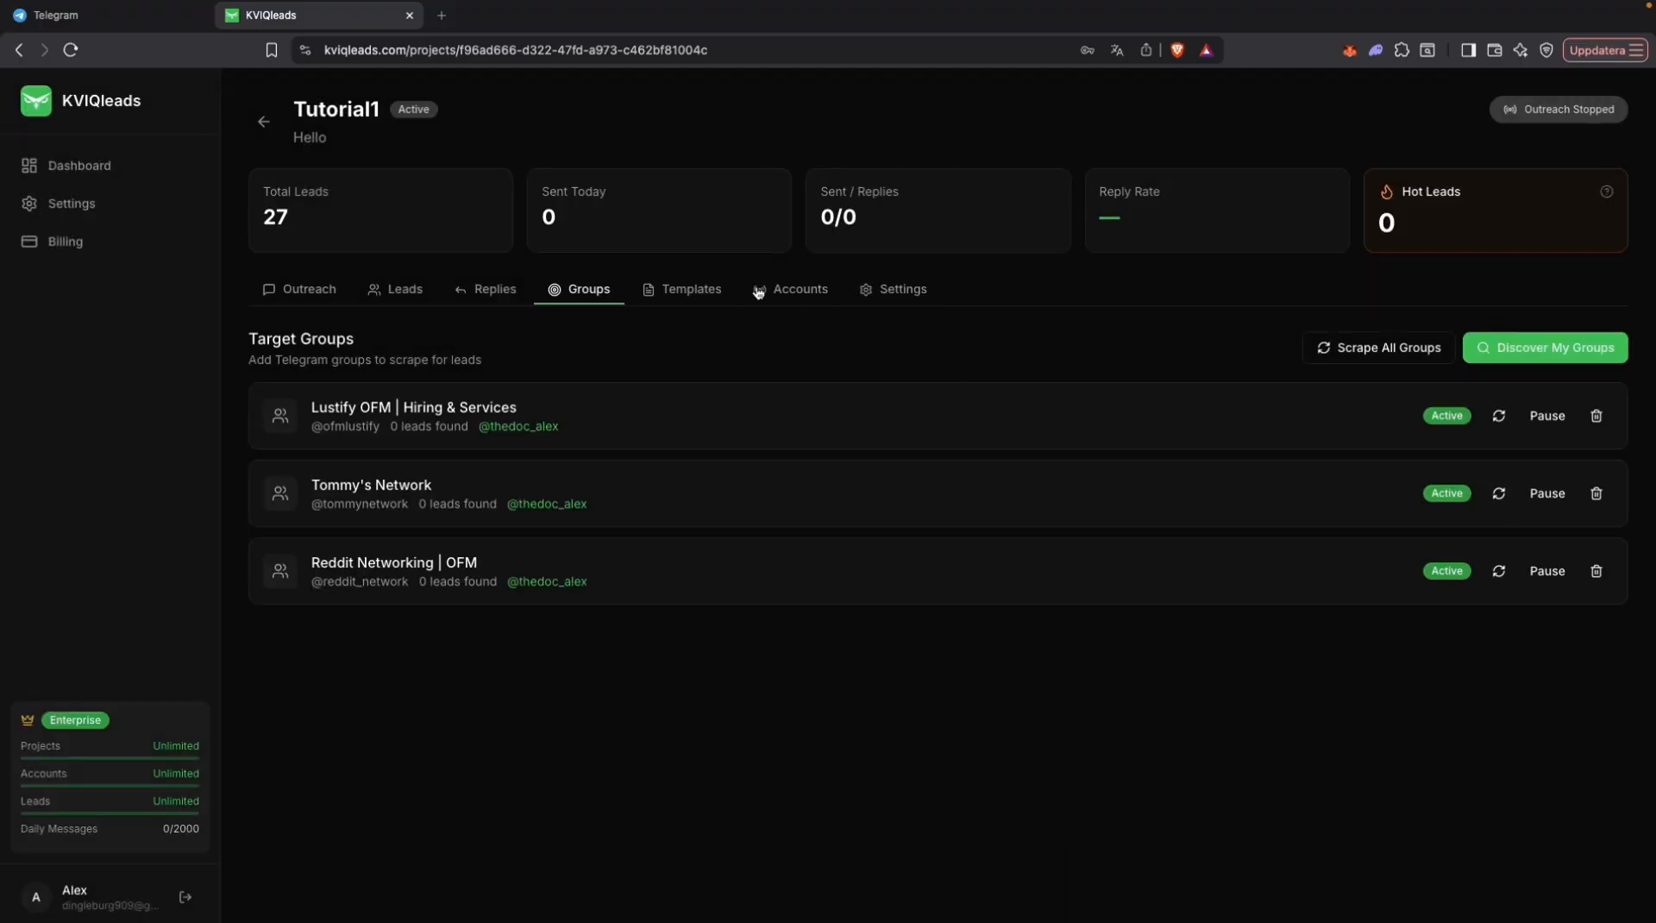
Step: In the project settings, mark the connected account as having Telegram Premium and set its account age to 6-12 months
click(913, 300)
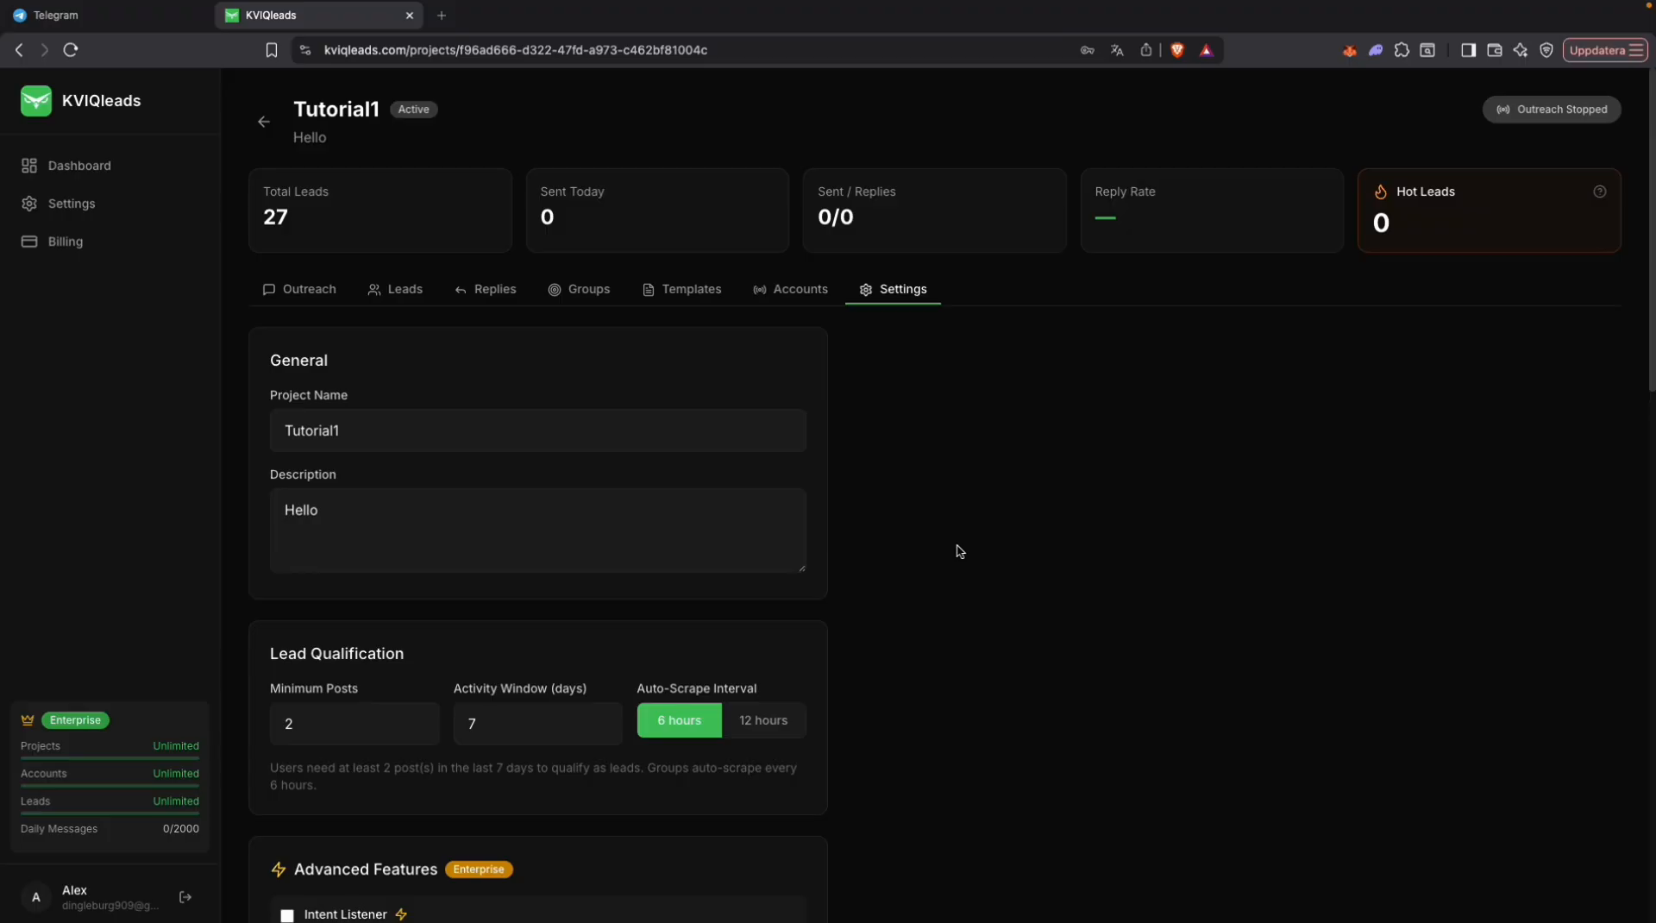
scroll(959, 550, down, 1)
scroll(848, 618, down, 3)
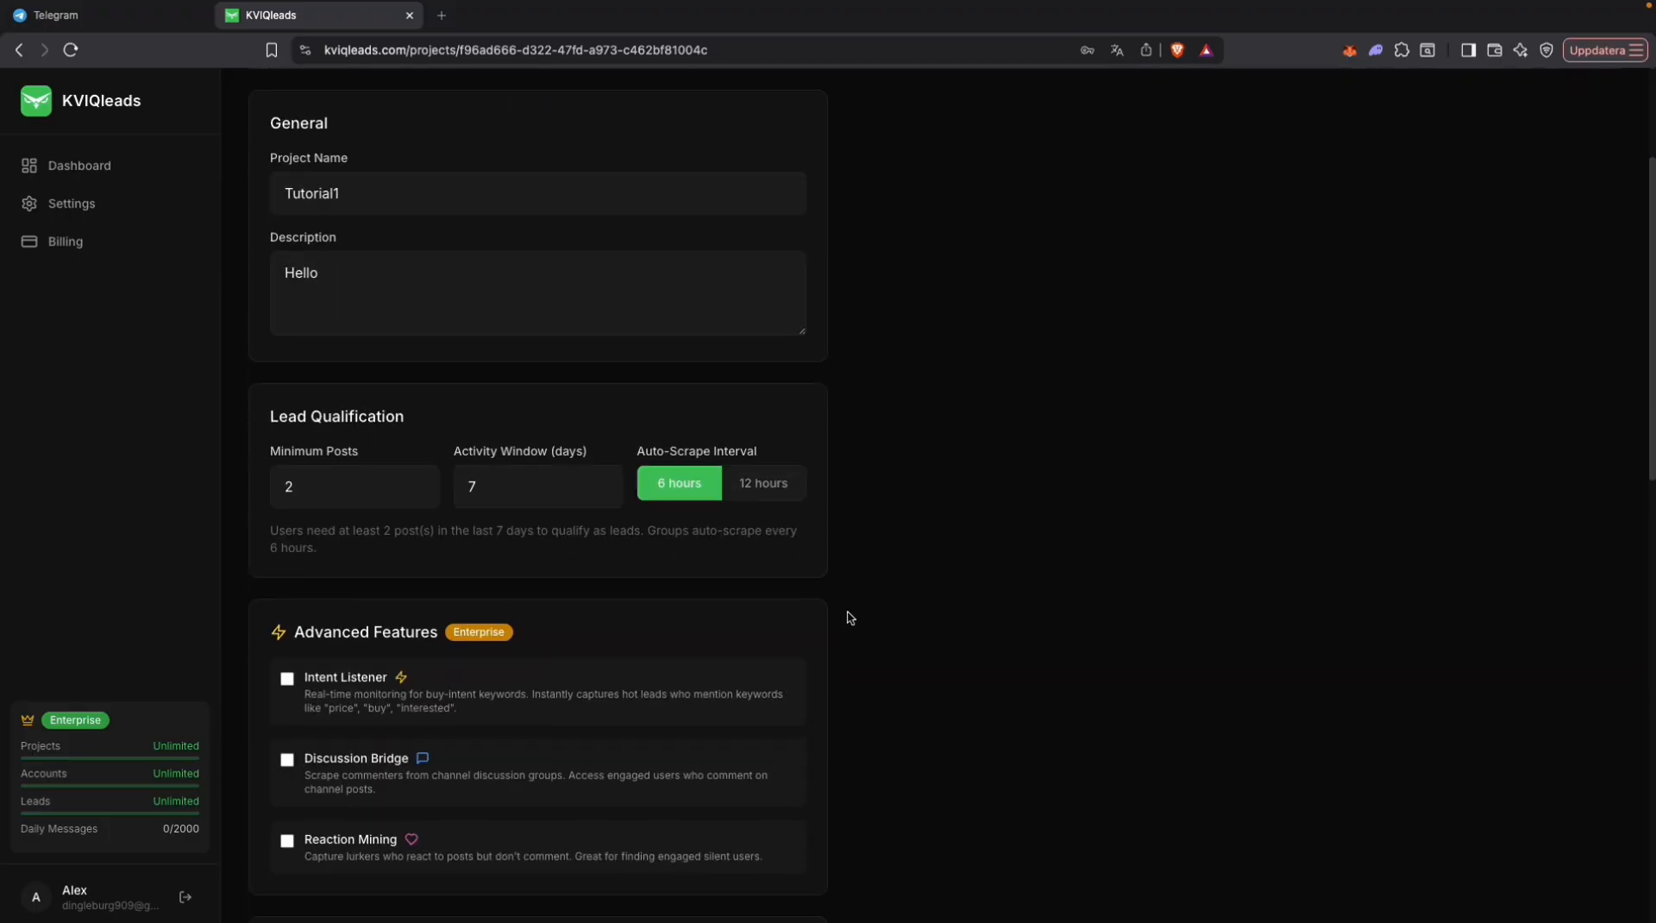
scroll(848, 618, down, 5)
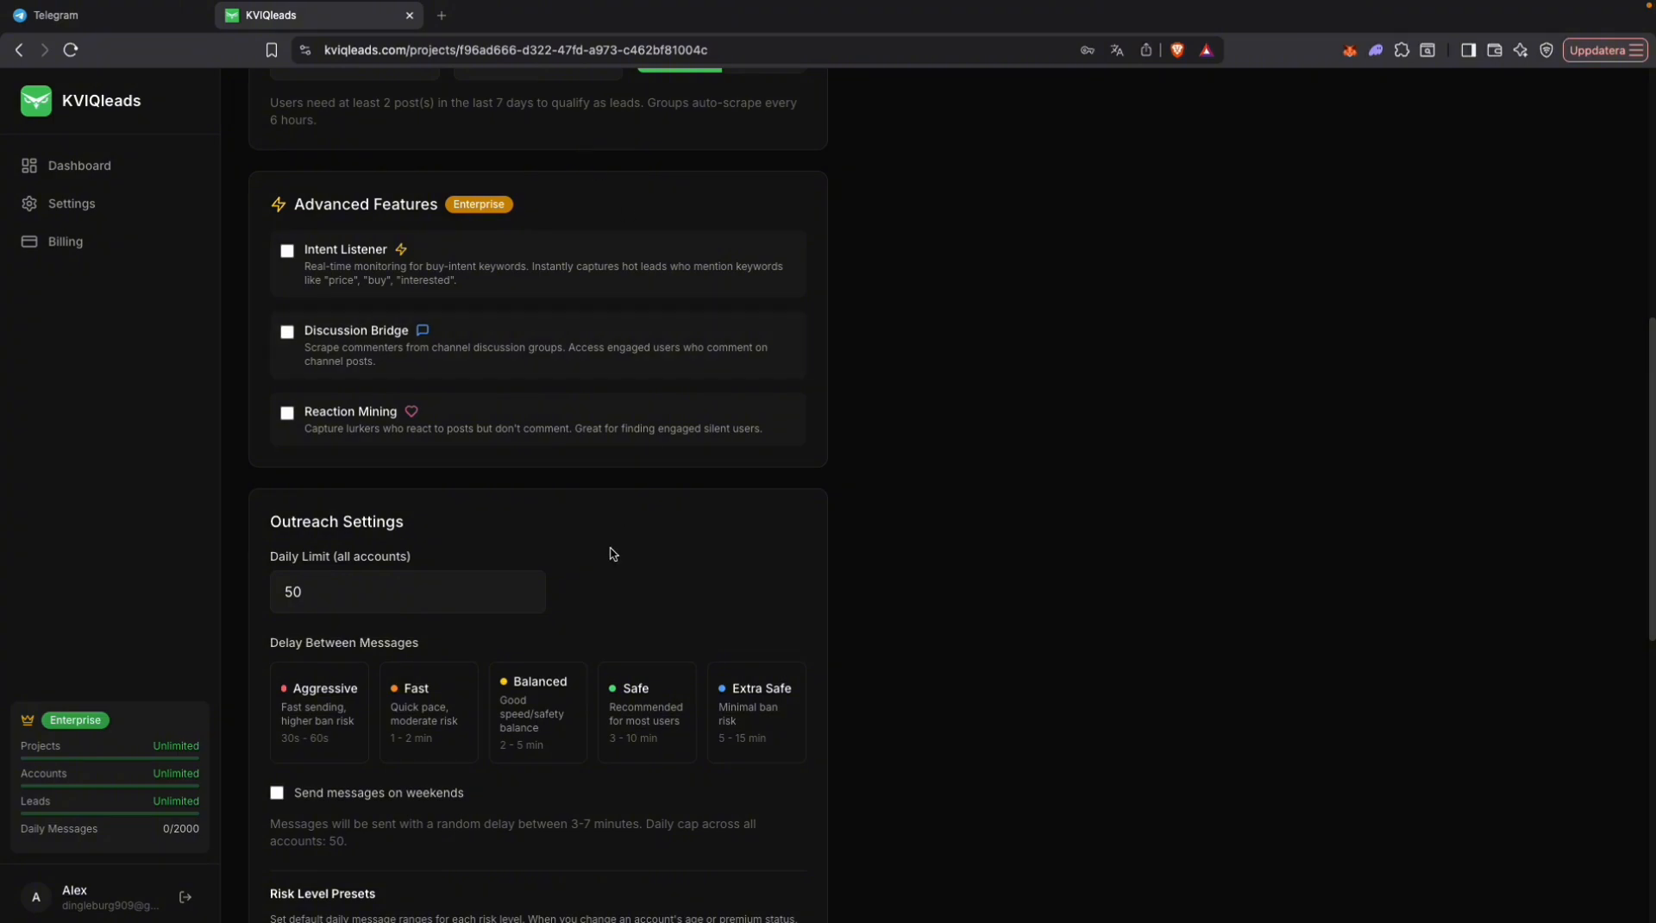
scroll(612, 554, down, 1)
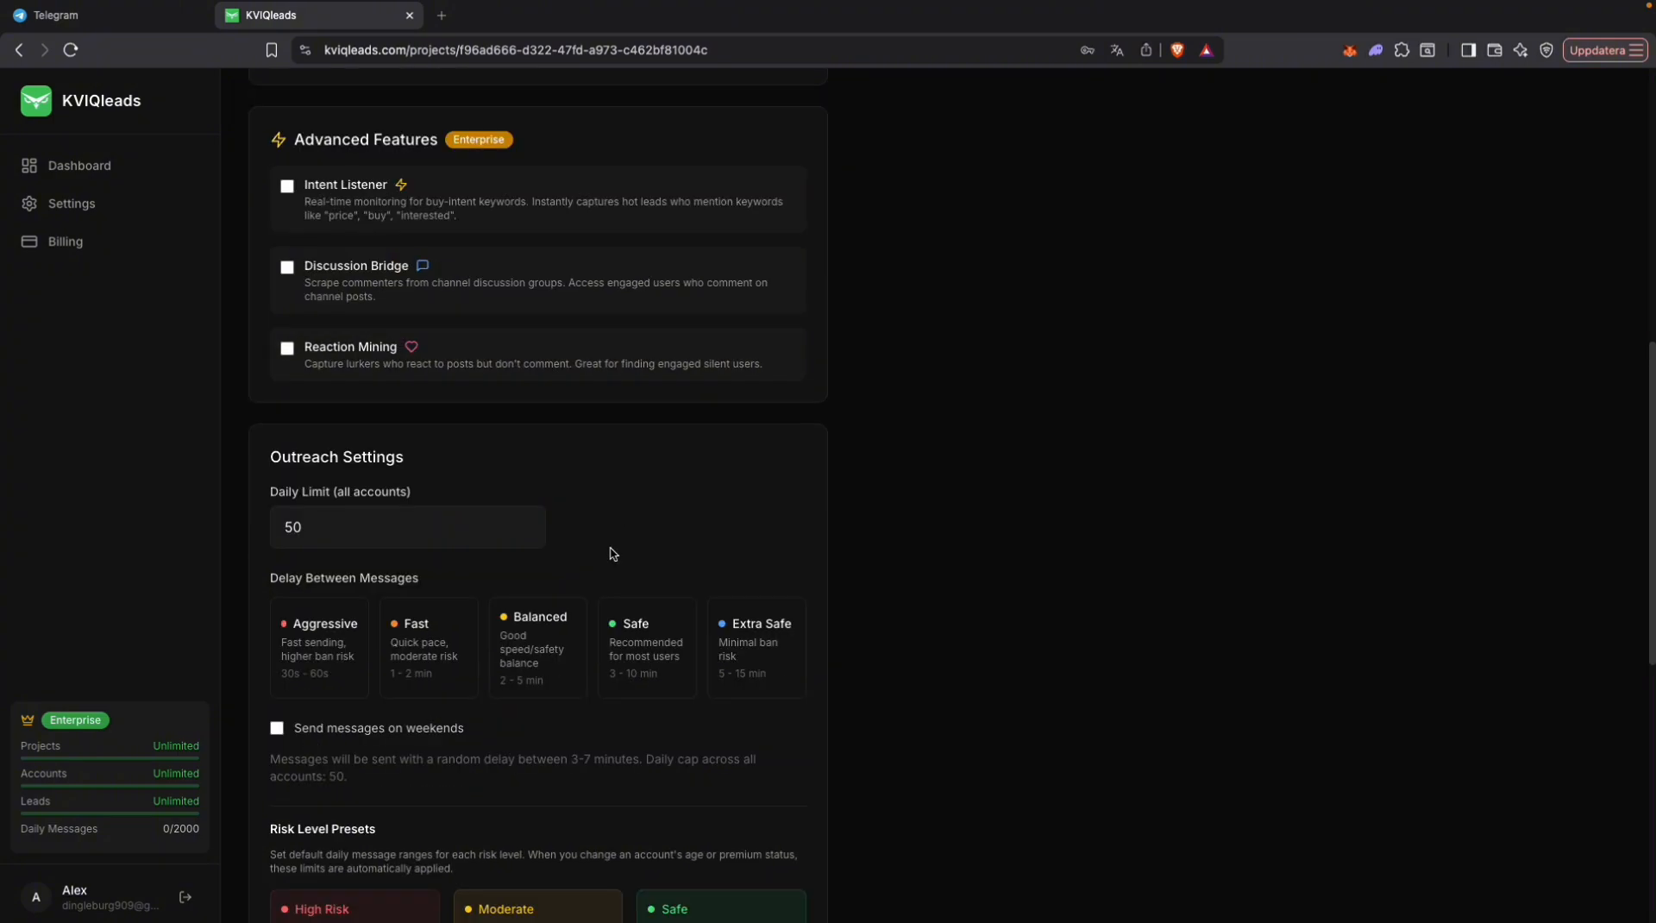
scroll(612, 553, down, 8)
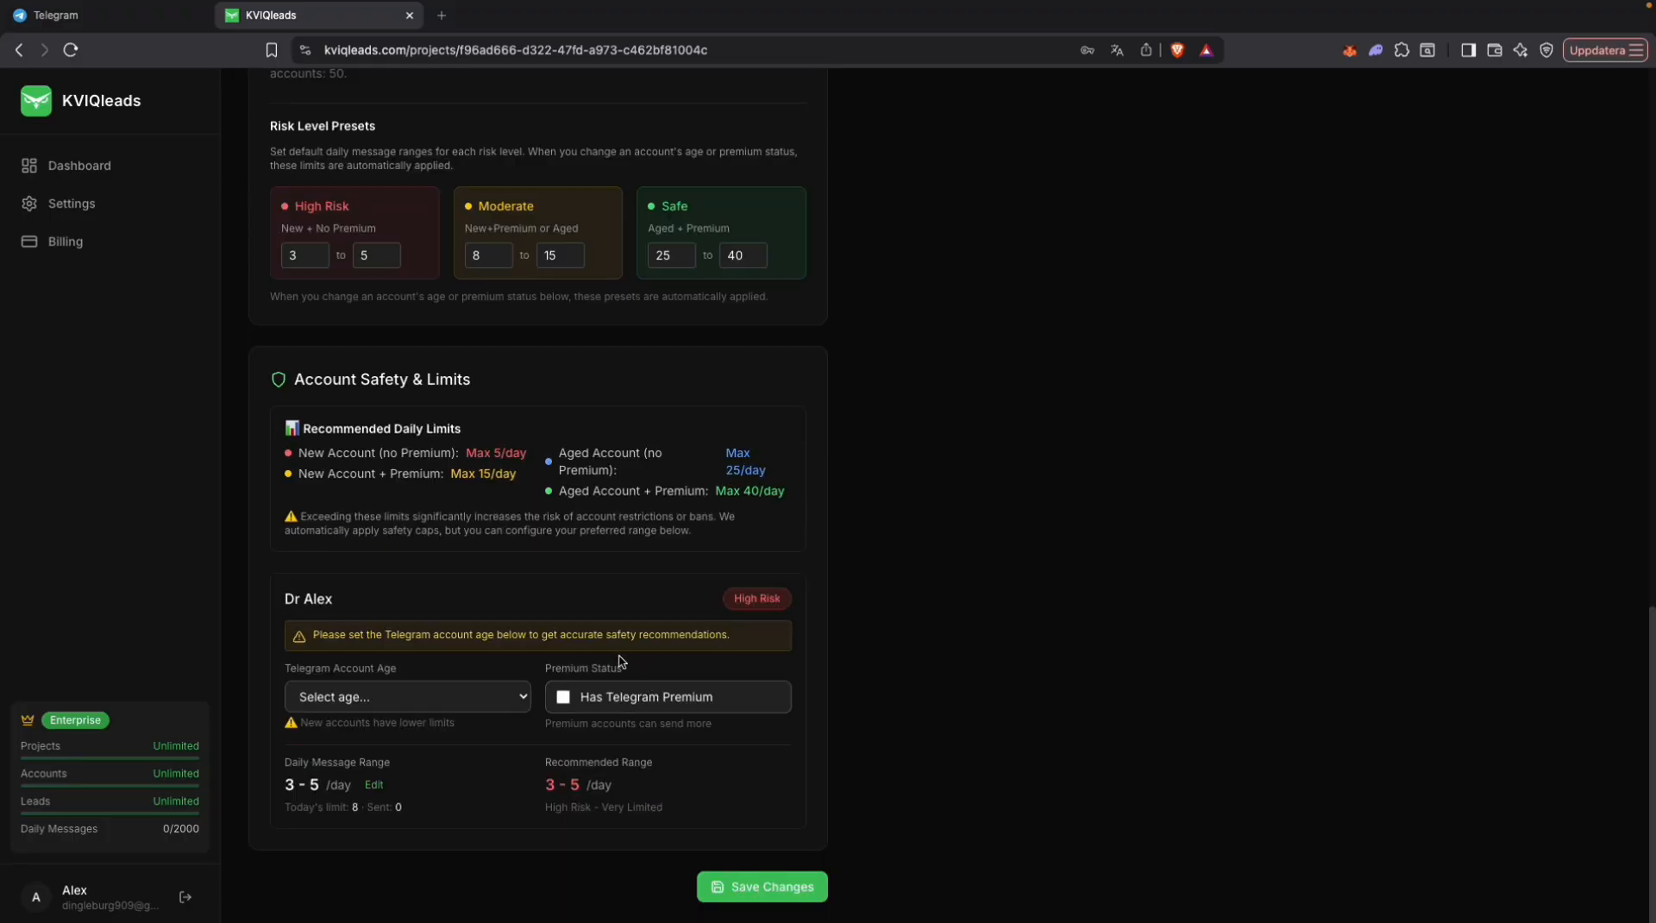
click(646, 698)
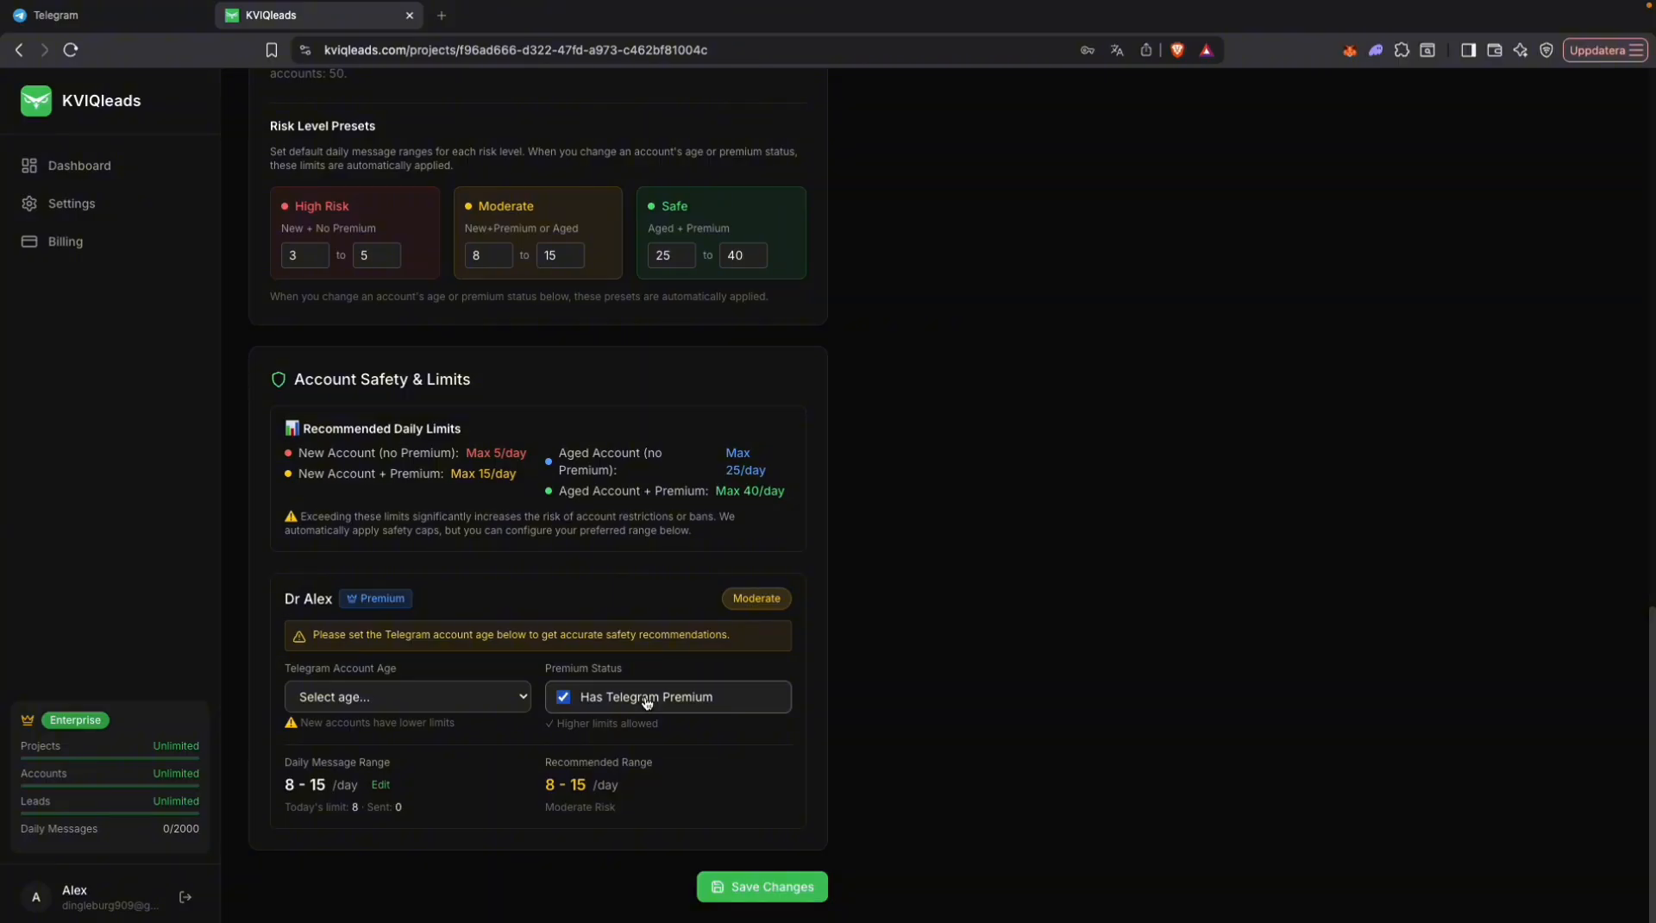
click(403, 704)
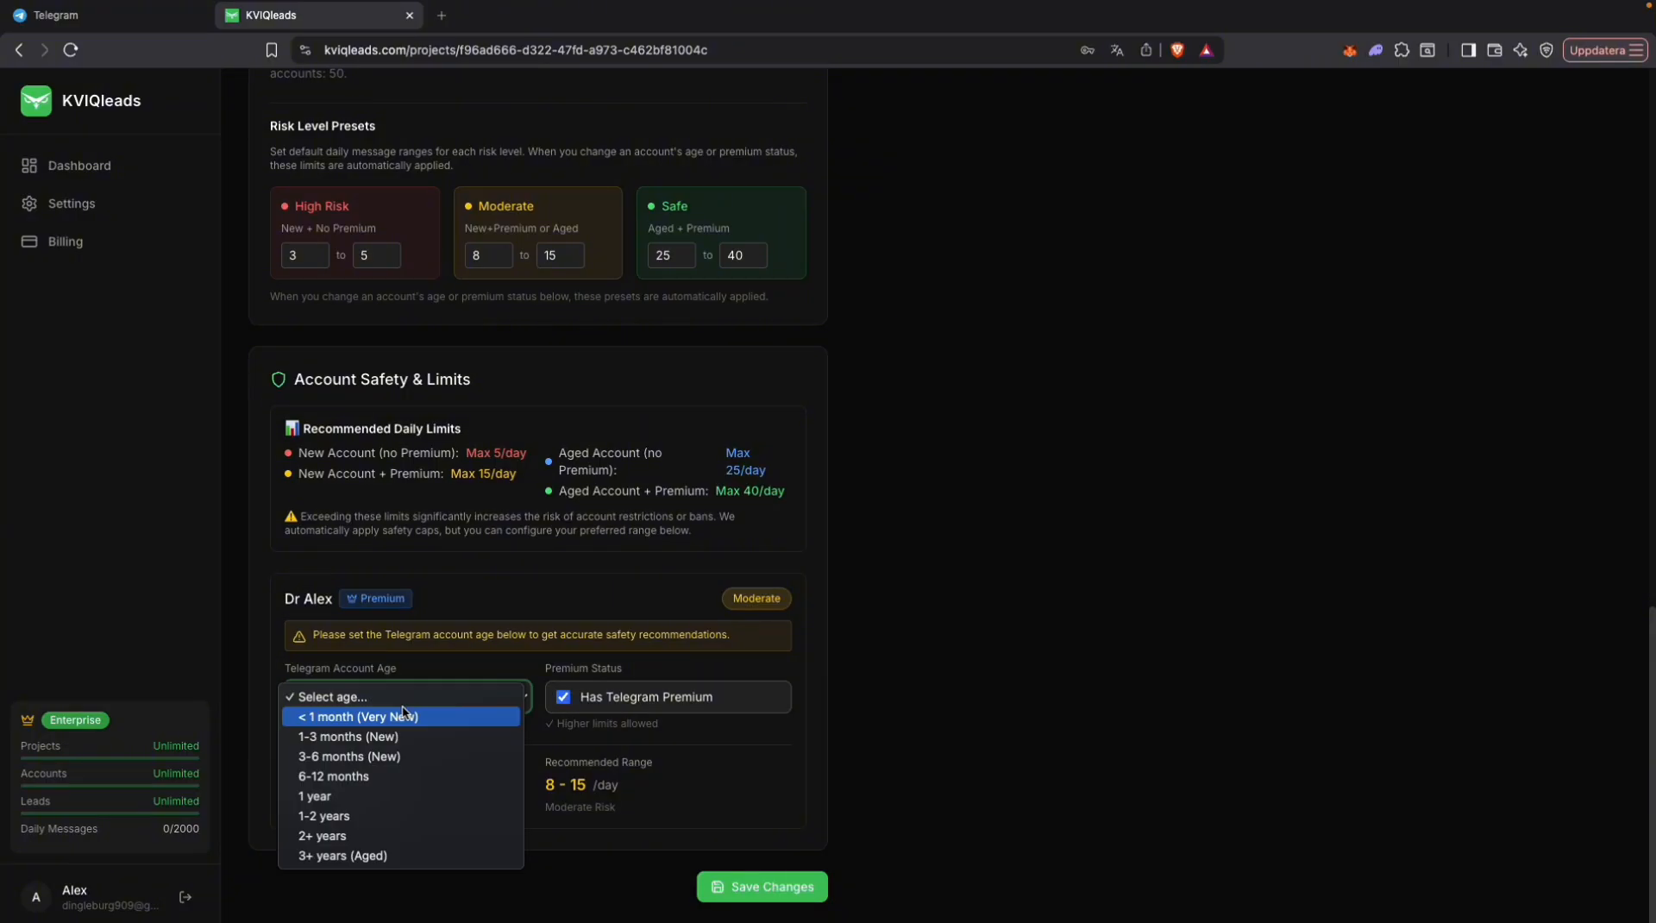
click(362, 775)
click(592, 620)
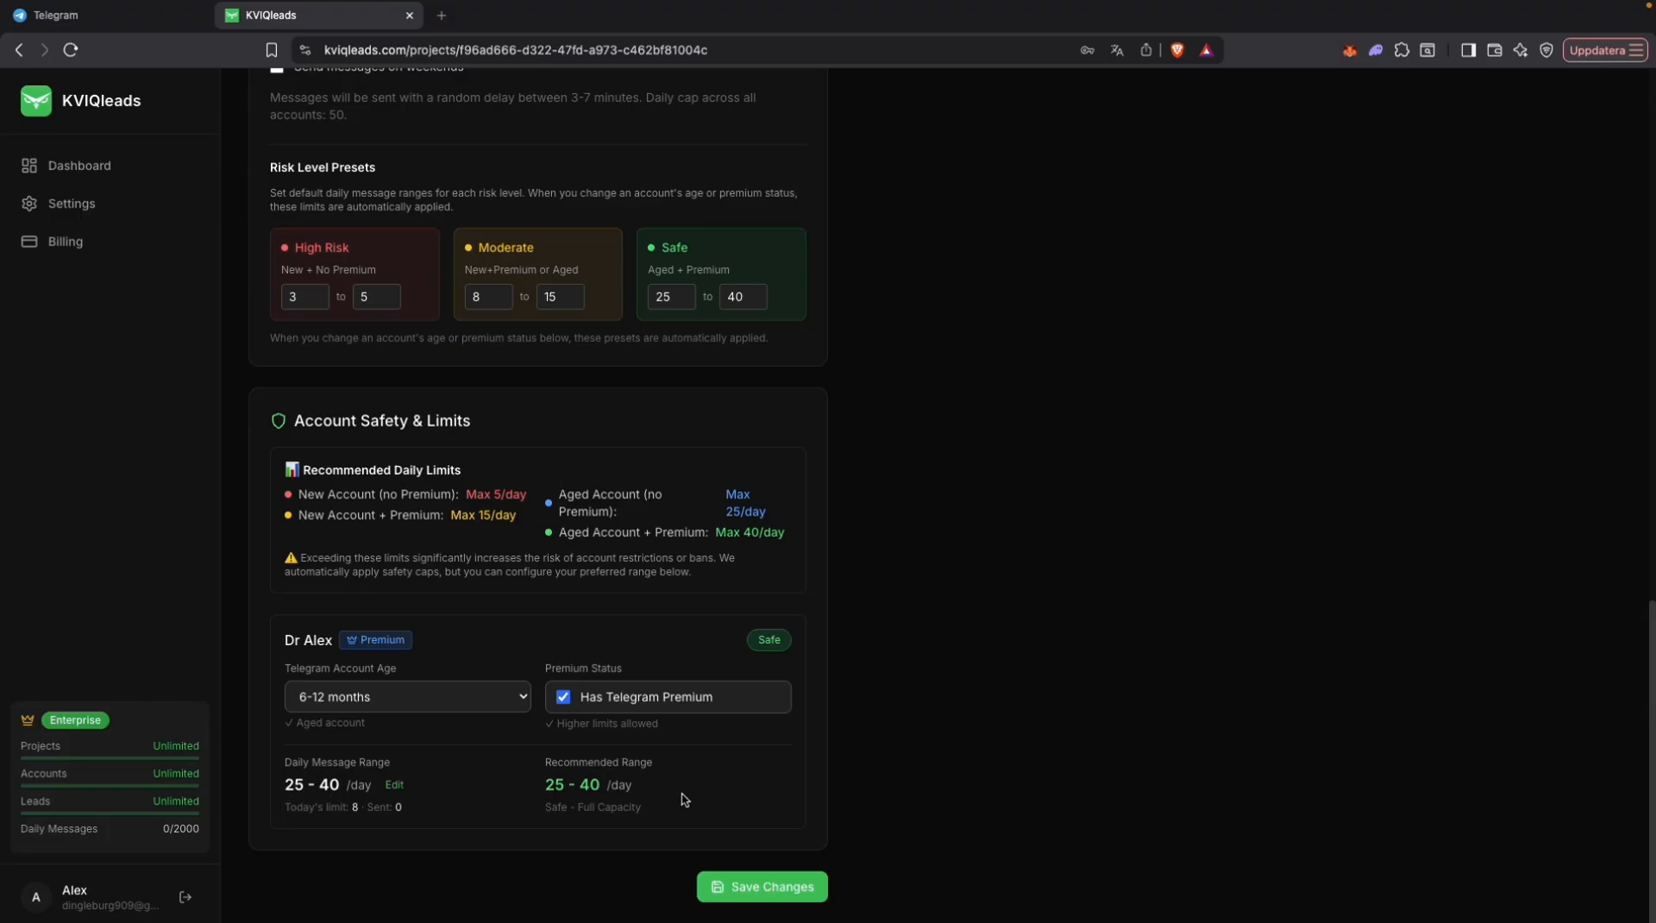
Step: Check the daily limit for all accounts in the outreach settings and save the project settings
scroll(385, 586, up, 3)
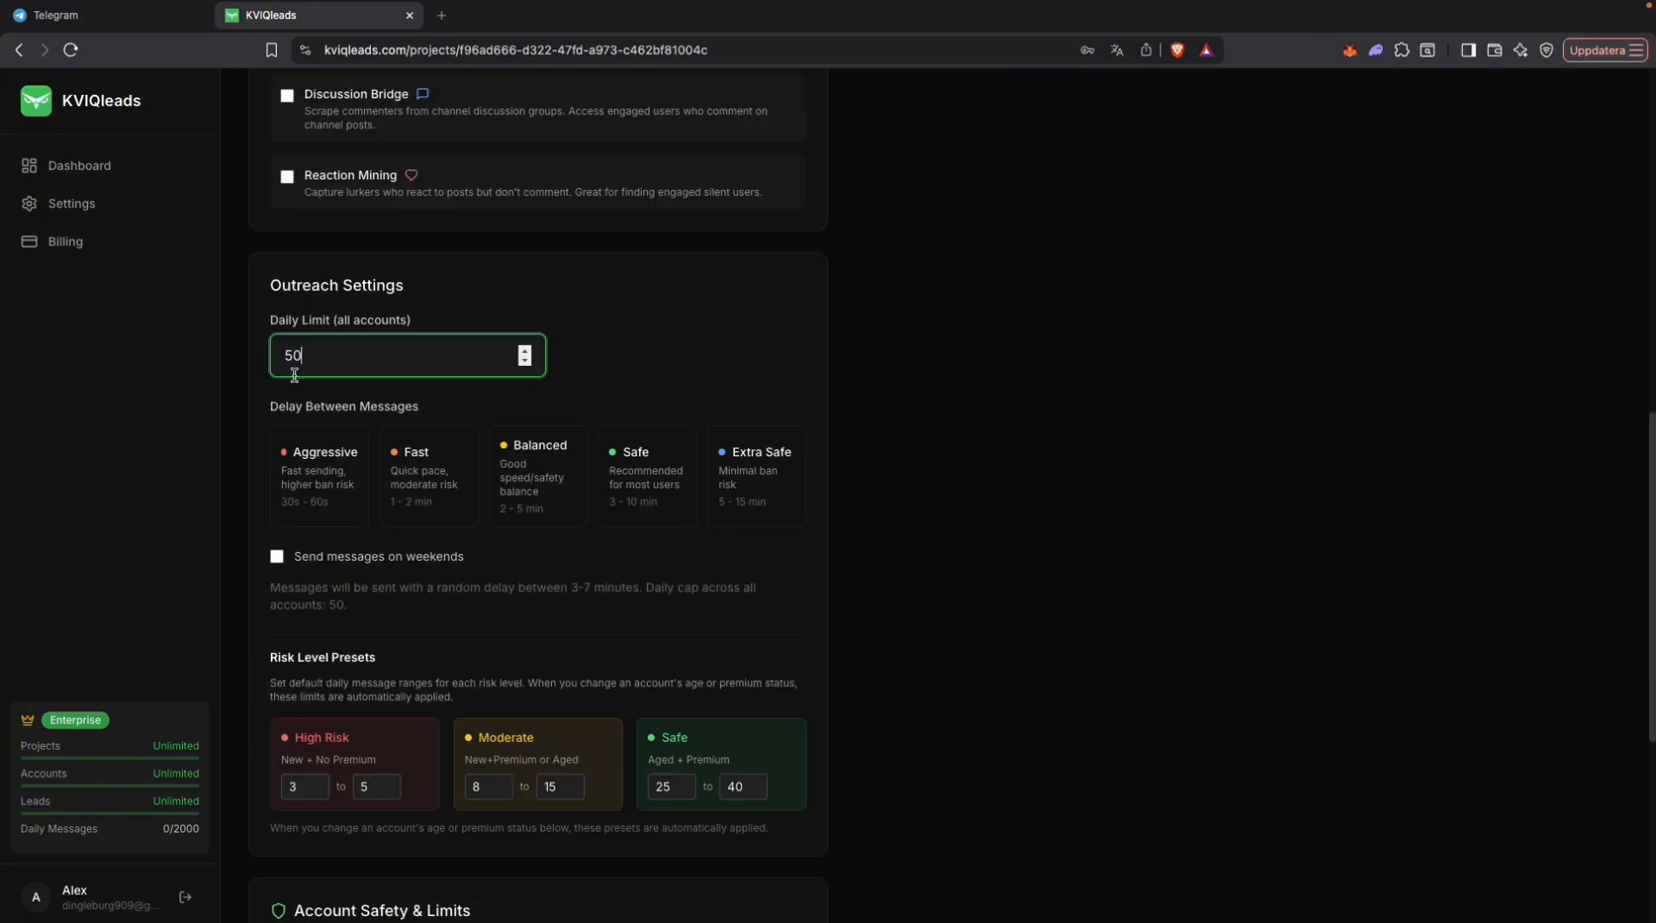
click(609, 307)
scroll(820, 499, down, 4)
scroll(819, 498, down, 2)
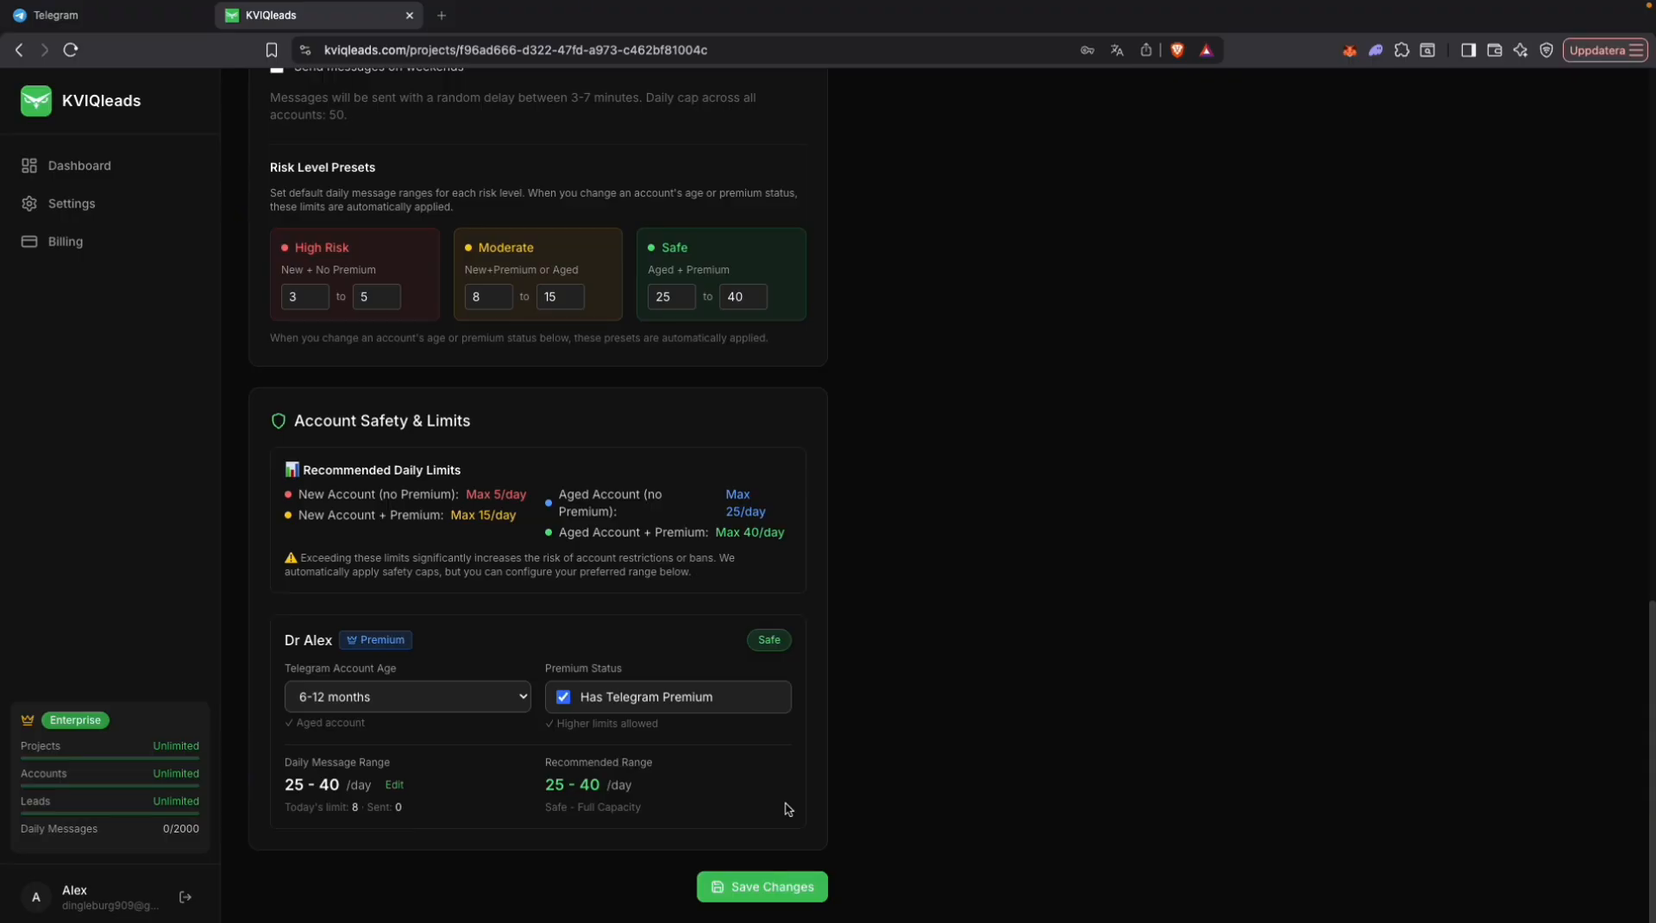
click(762, 887)
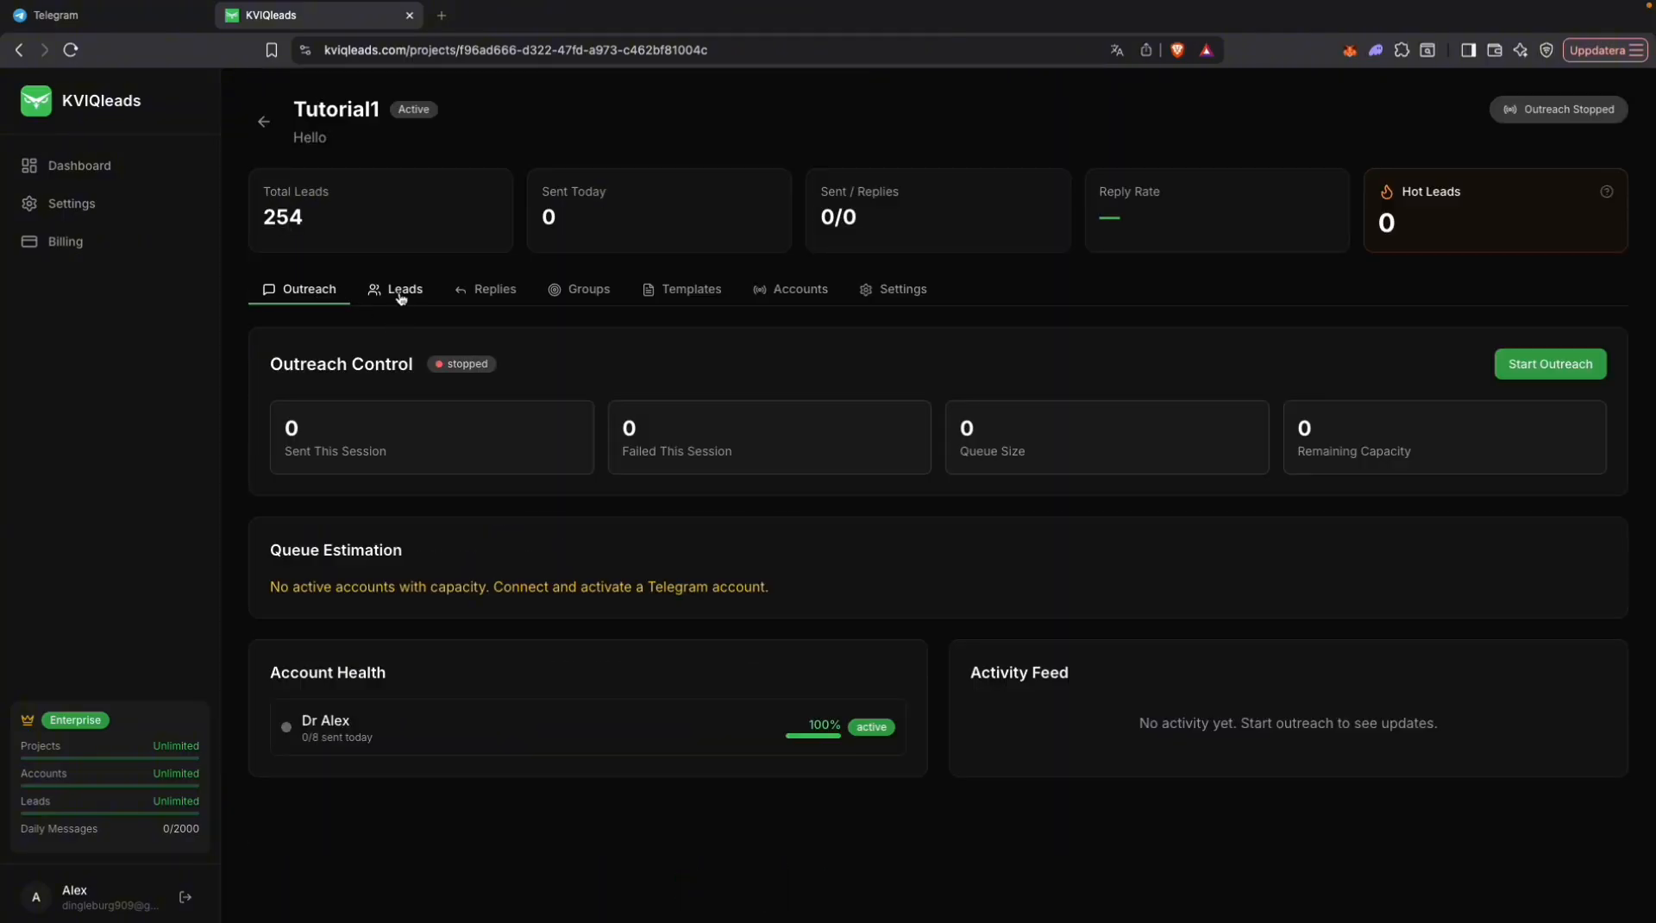
Step: Browse the project's scraped leads, examining their scores, sources and statuses
click(400, 290)
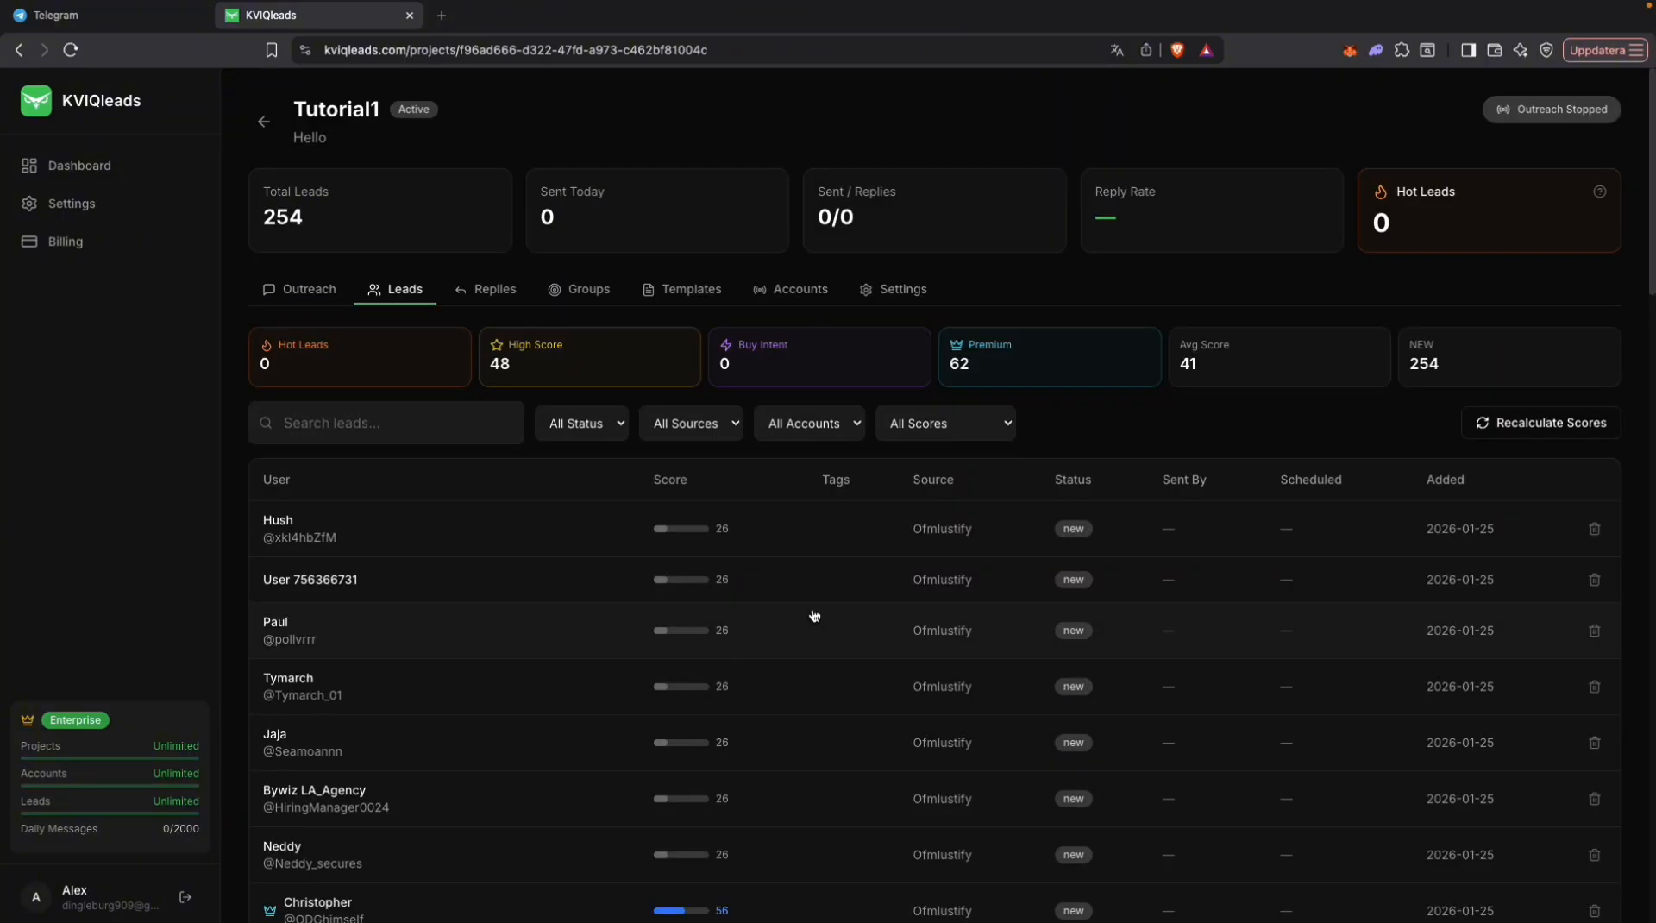
scroll(814, 615, down, 1)
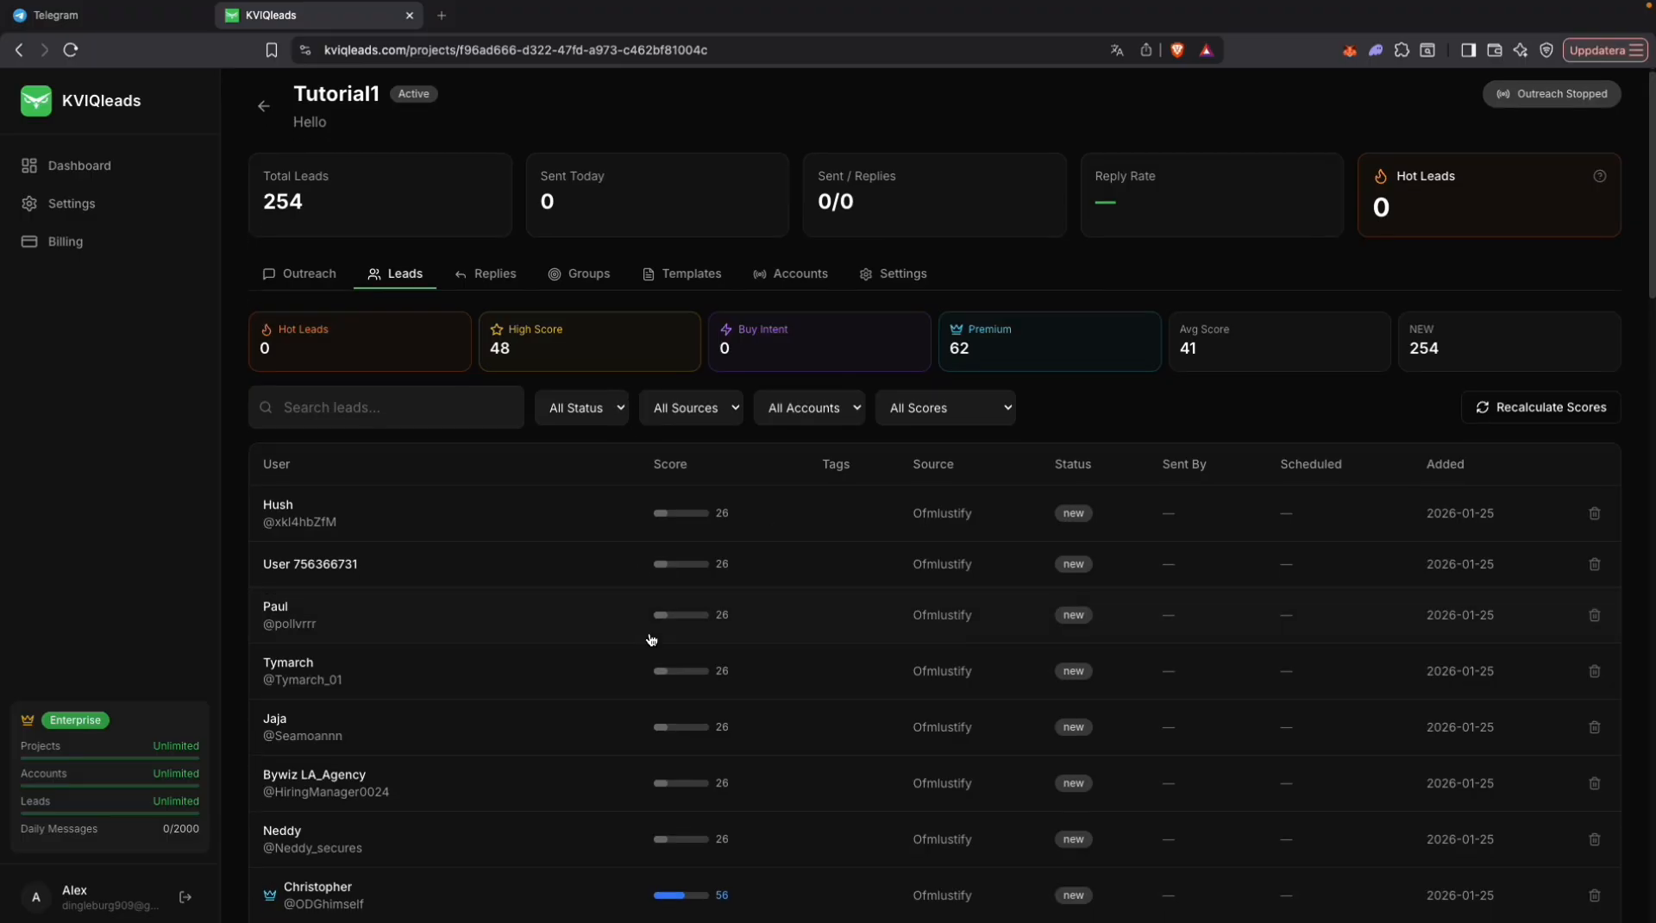
scroll(1025, 784, down, 2)
scroll(892, 787, down, 7)
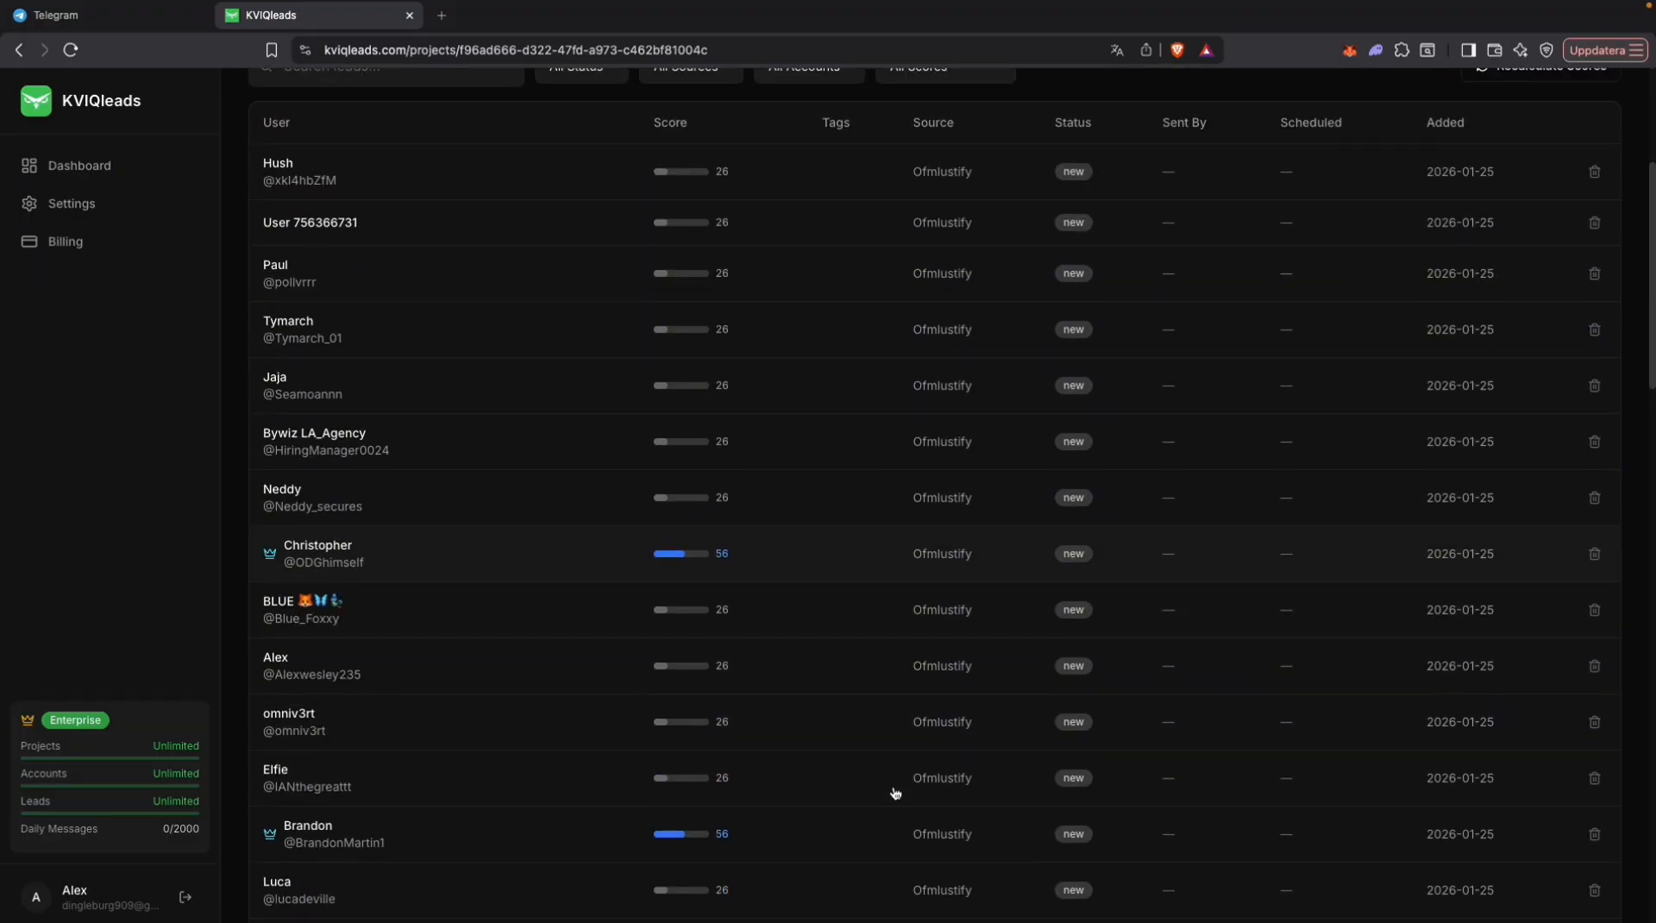
scroll(892, 785, down, 10)
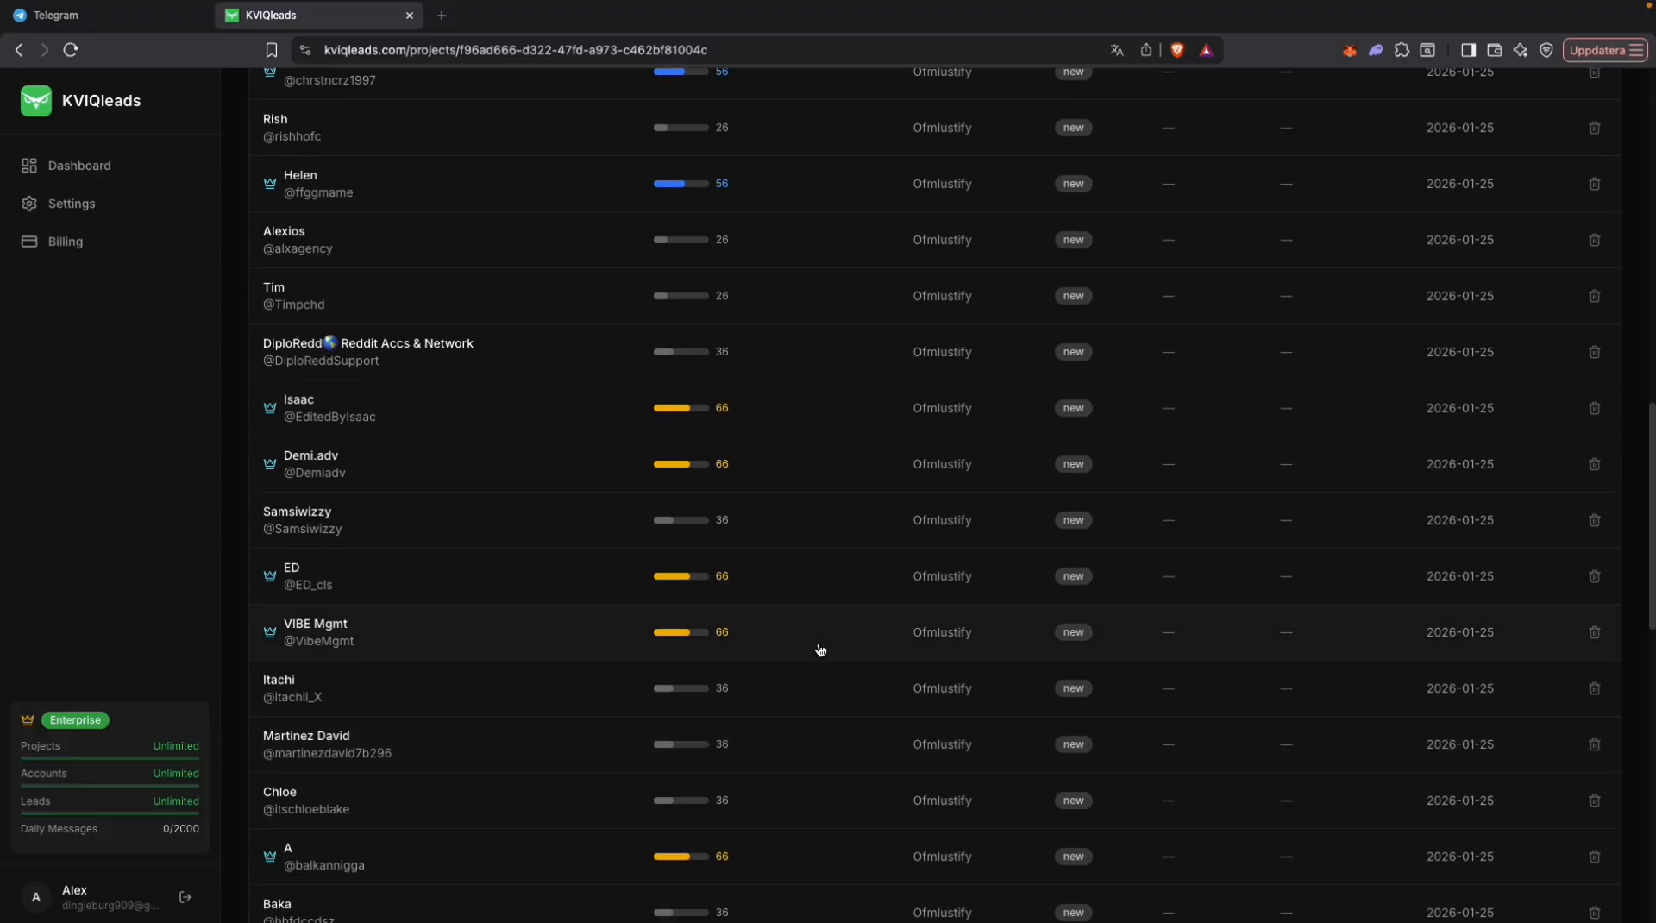
scroll(819, 650, down, 3)
key(Home)
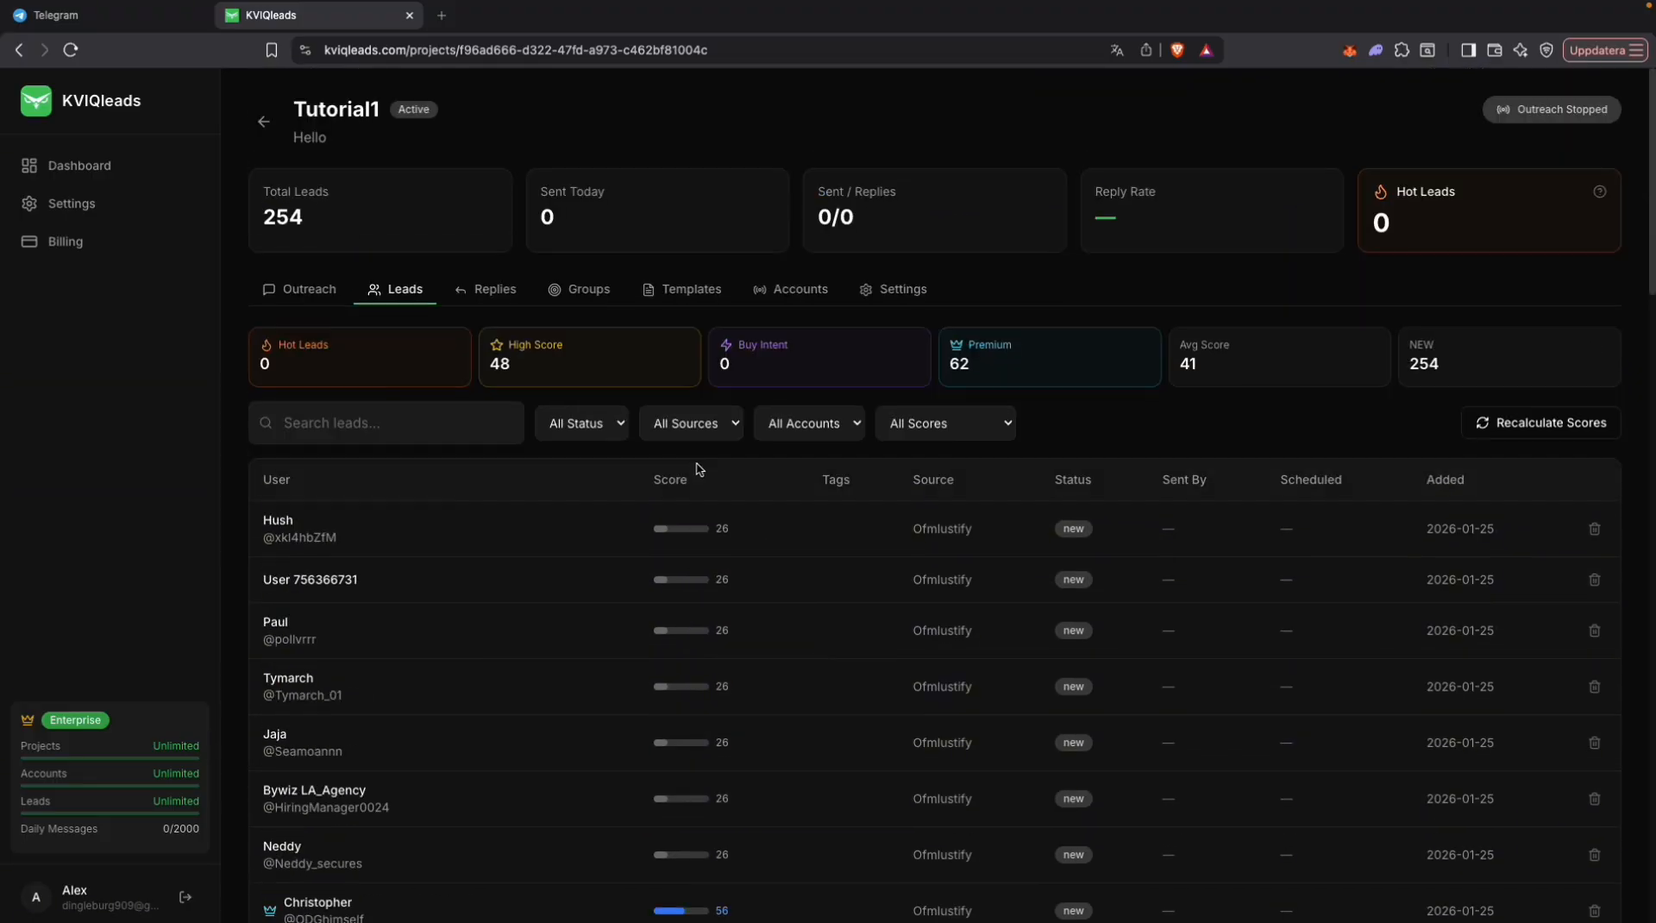
Step: Filter the leads by the Medium (40+) score and look through the filtered list
click(571, 420)
click(966, 432)
click(966, 432)
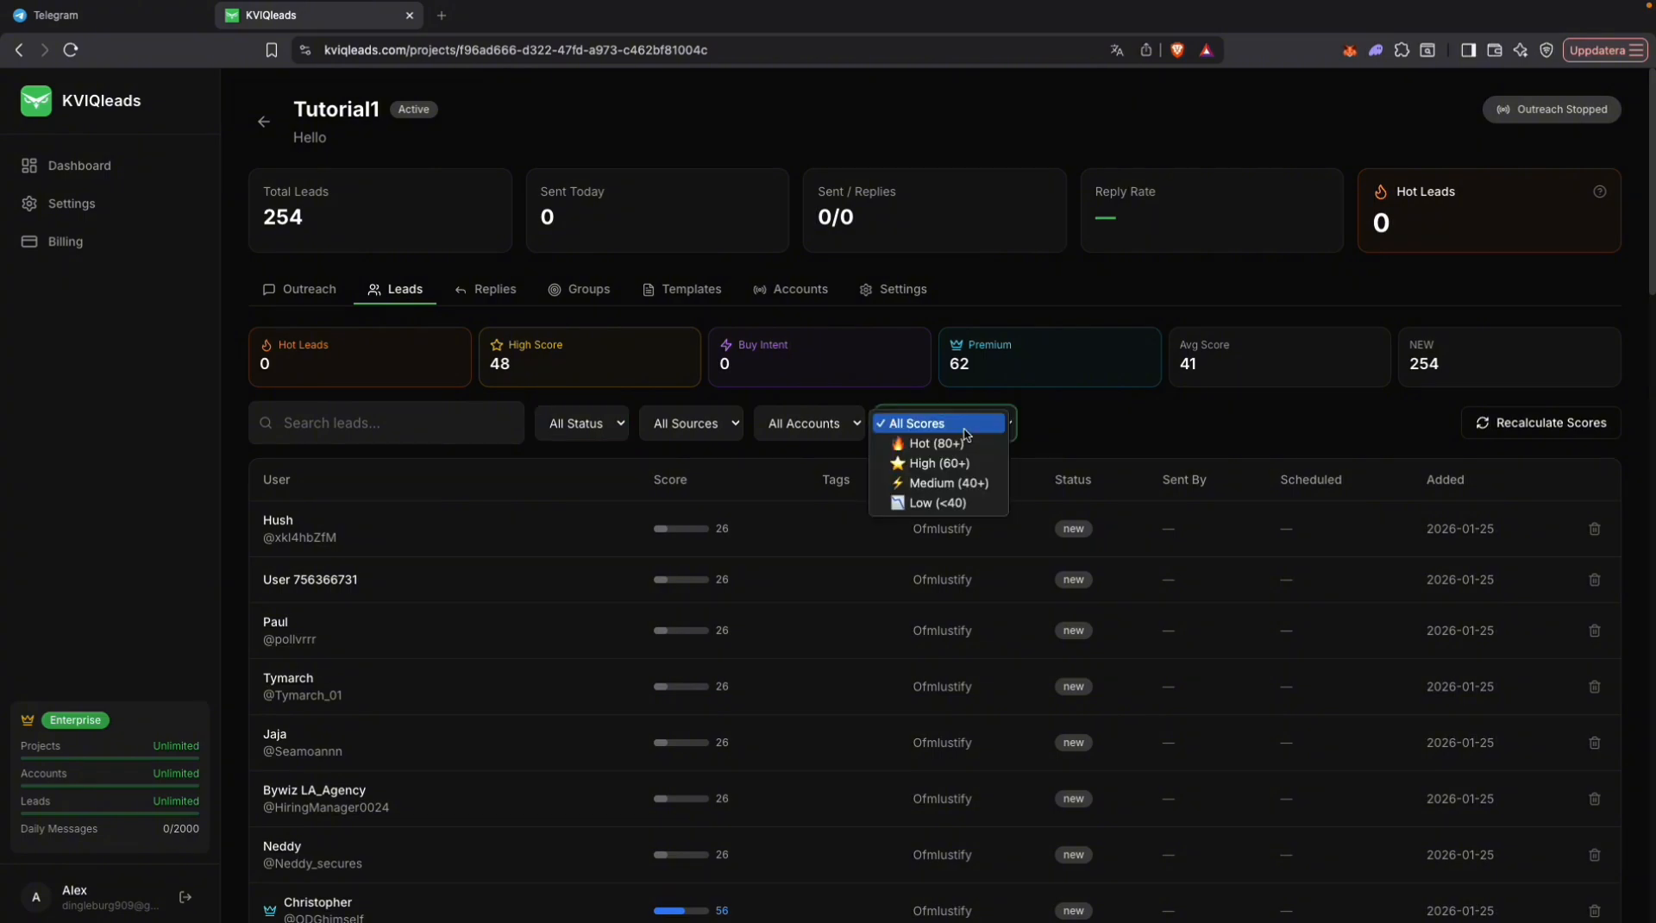
click(963, 485)
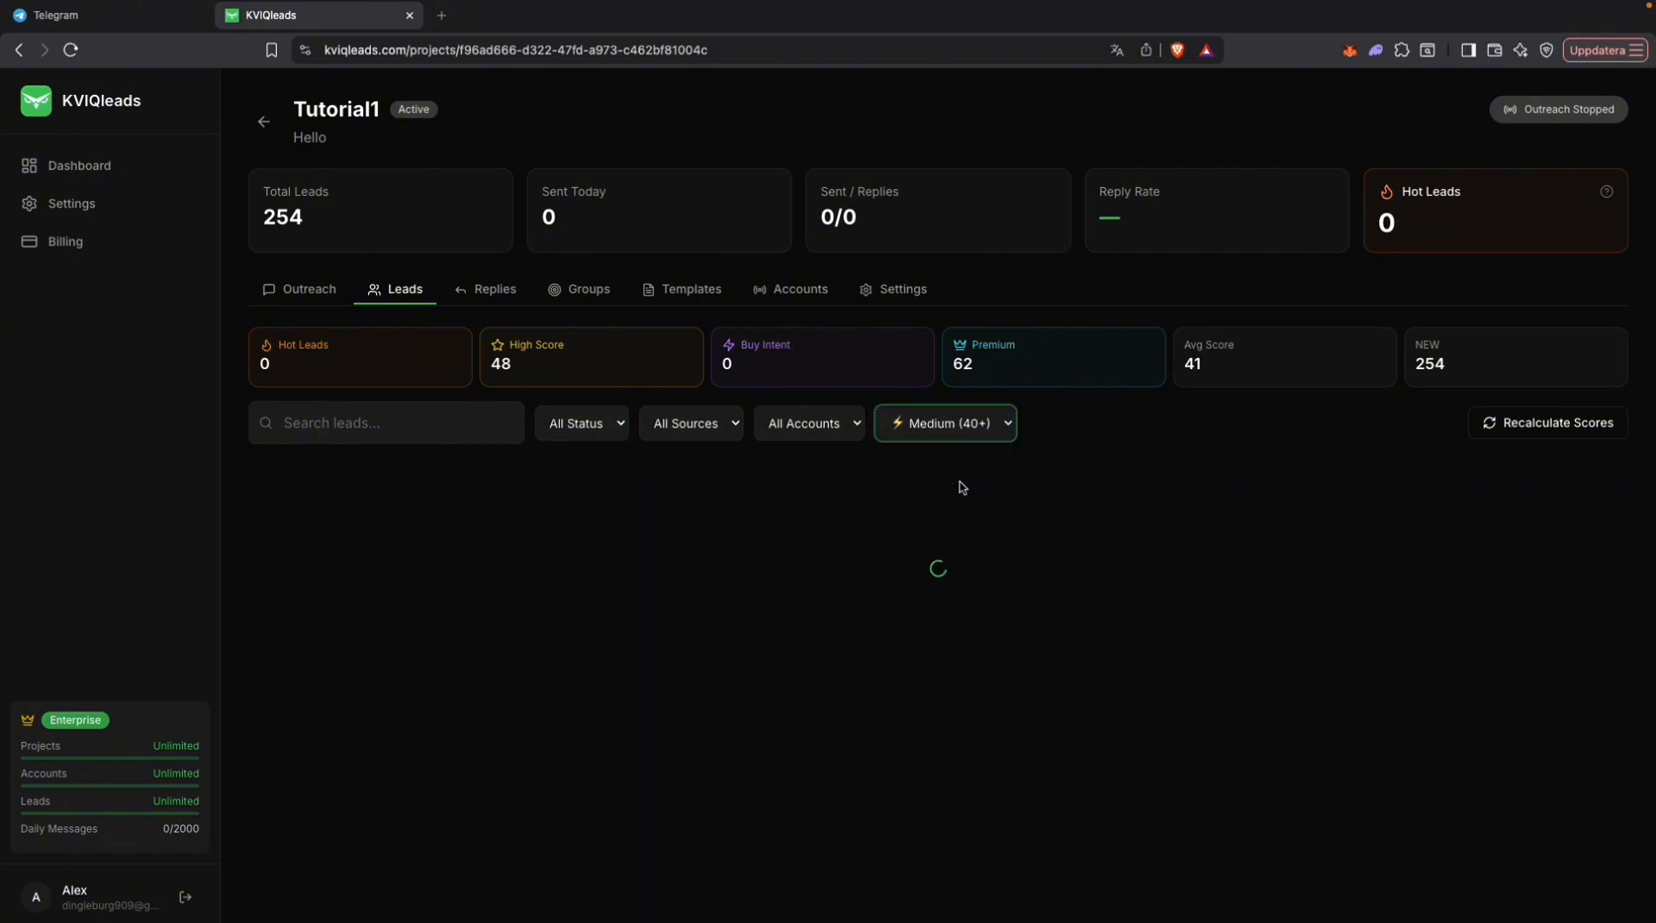
scroll(746, 703, down, 9)
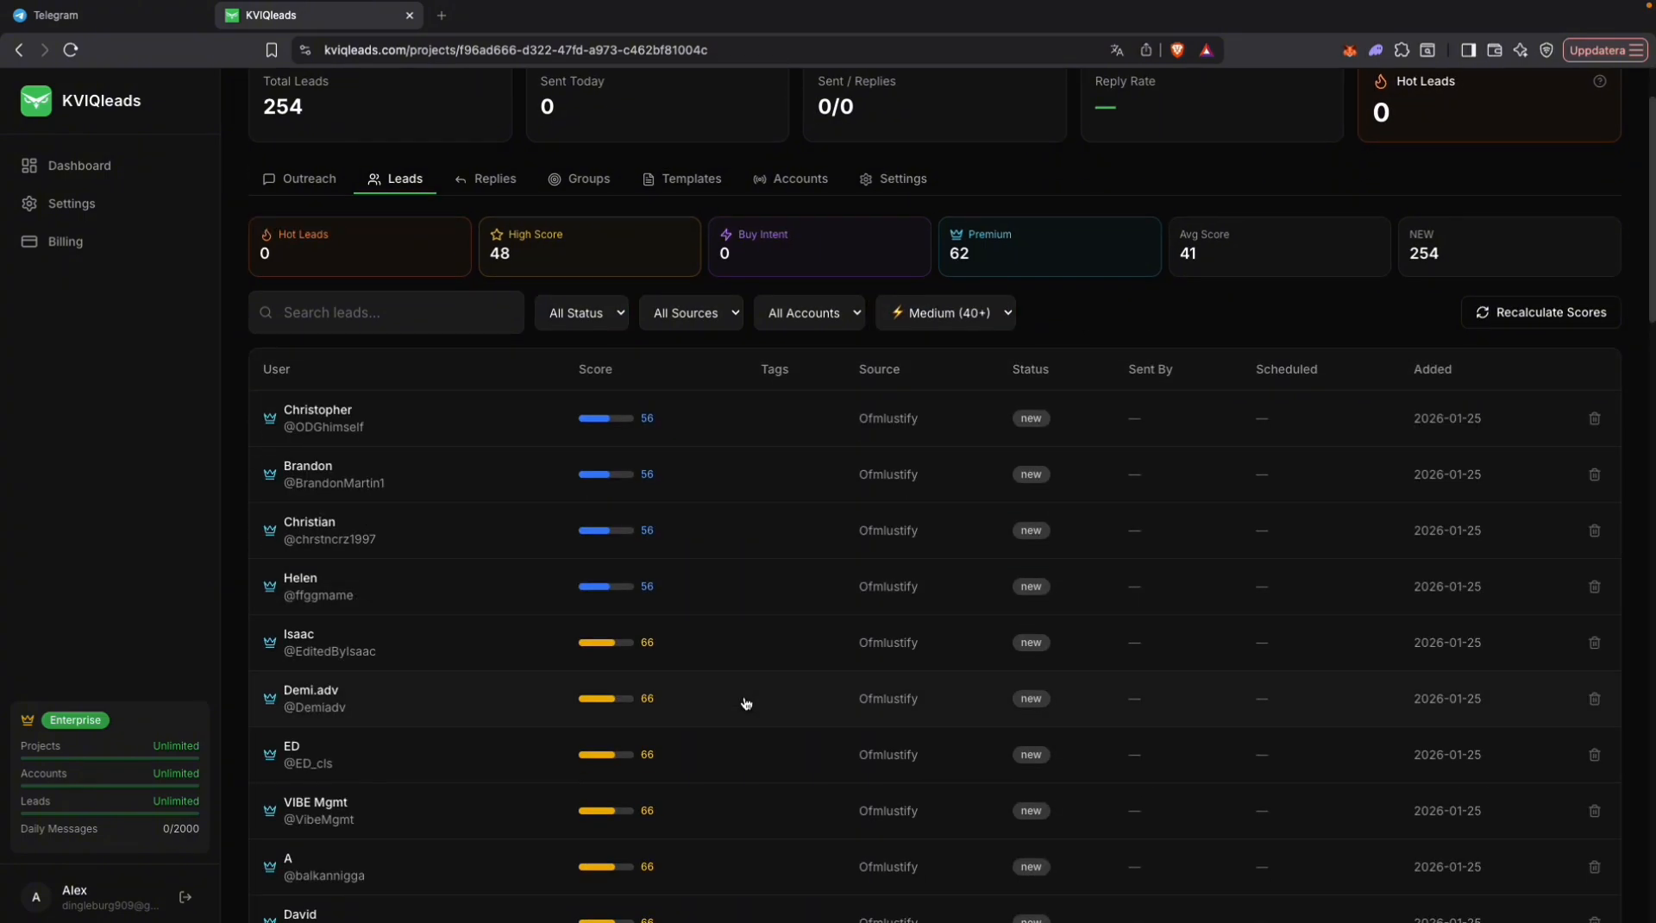
scroll(746, 702, down, 14)
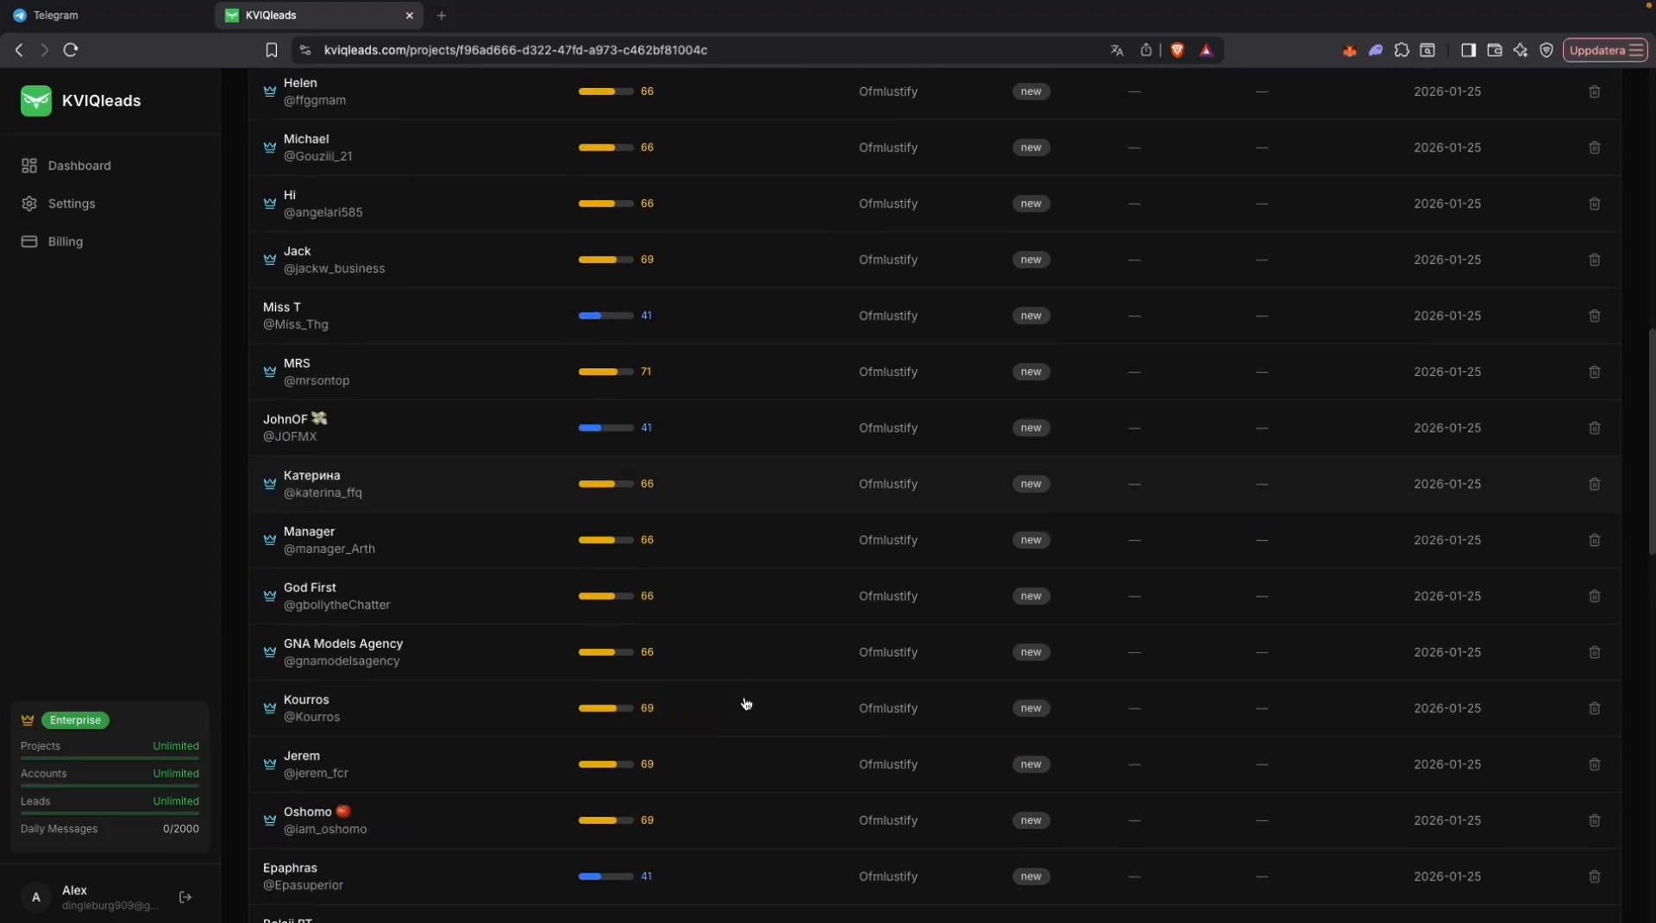
scroll(746, 703, down, 7)
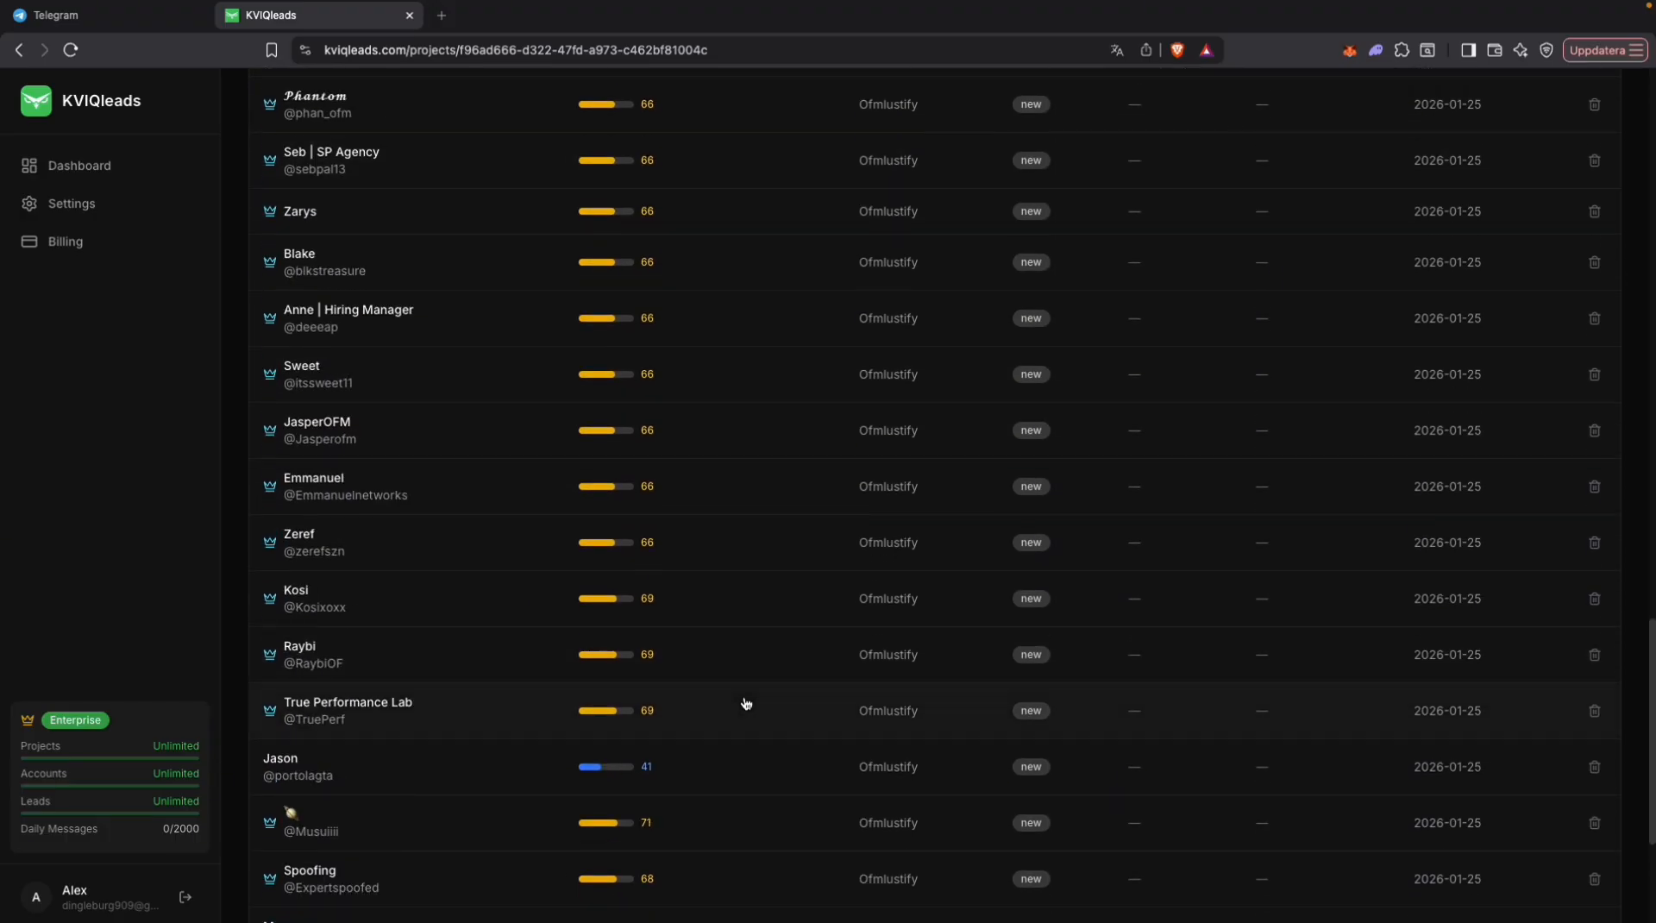
scroll(746, 703, up, 20)
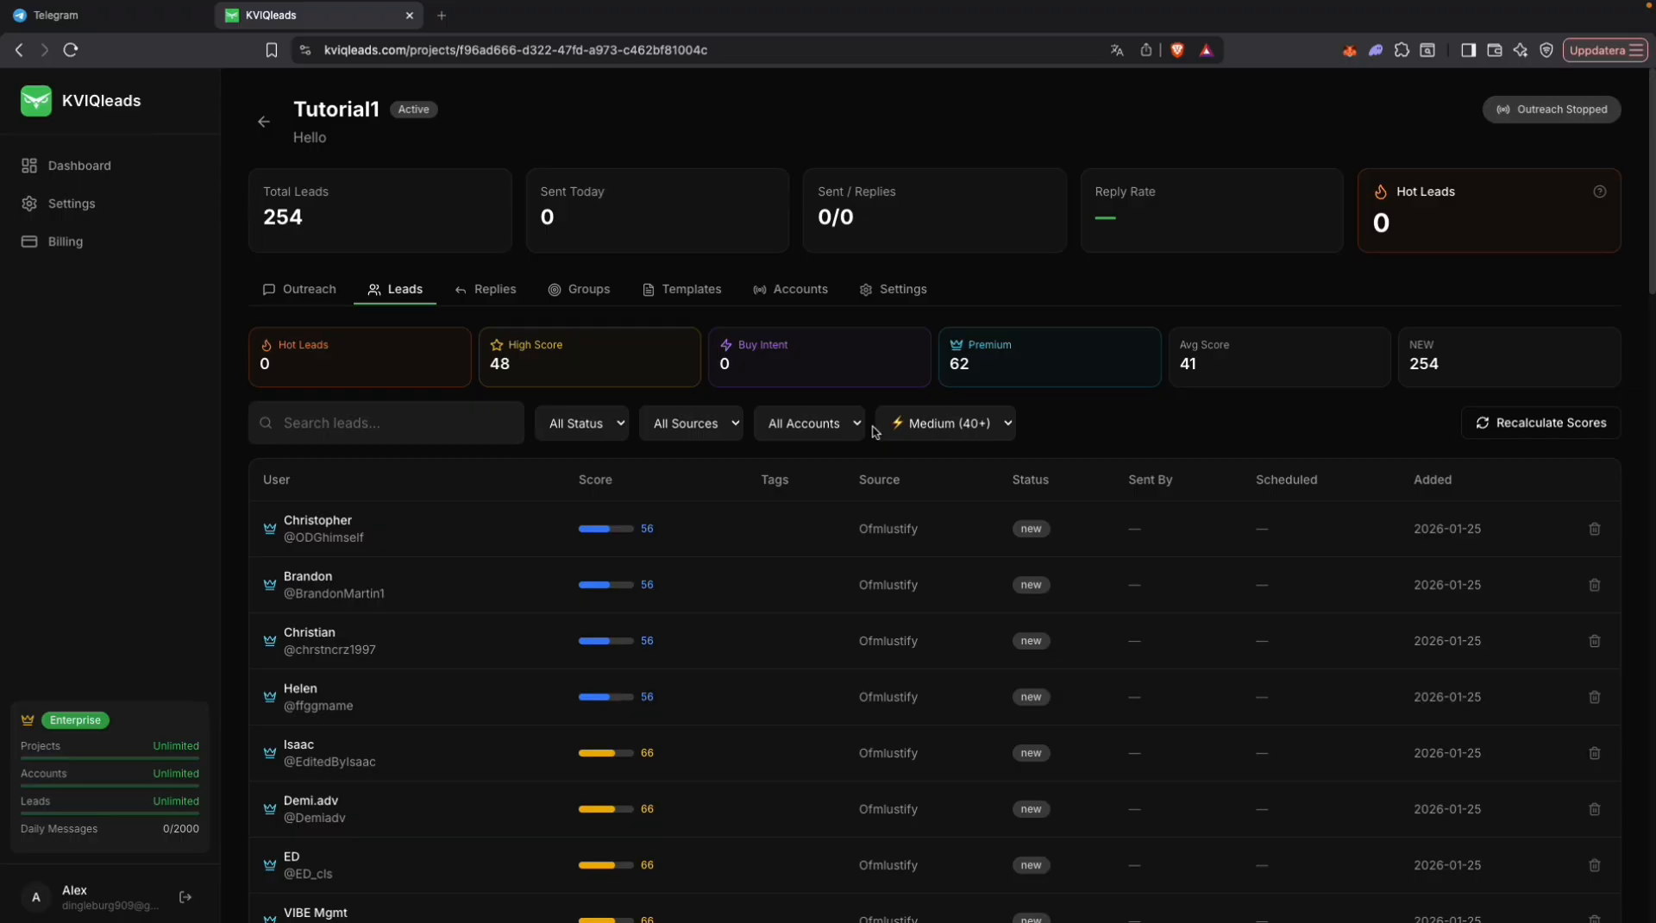
Step: Review the total leads, the outreach status, the queue estimation and the account limits in the outreach overview
double_click(290, 222)
click(342, 226)
click(306, 291)
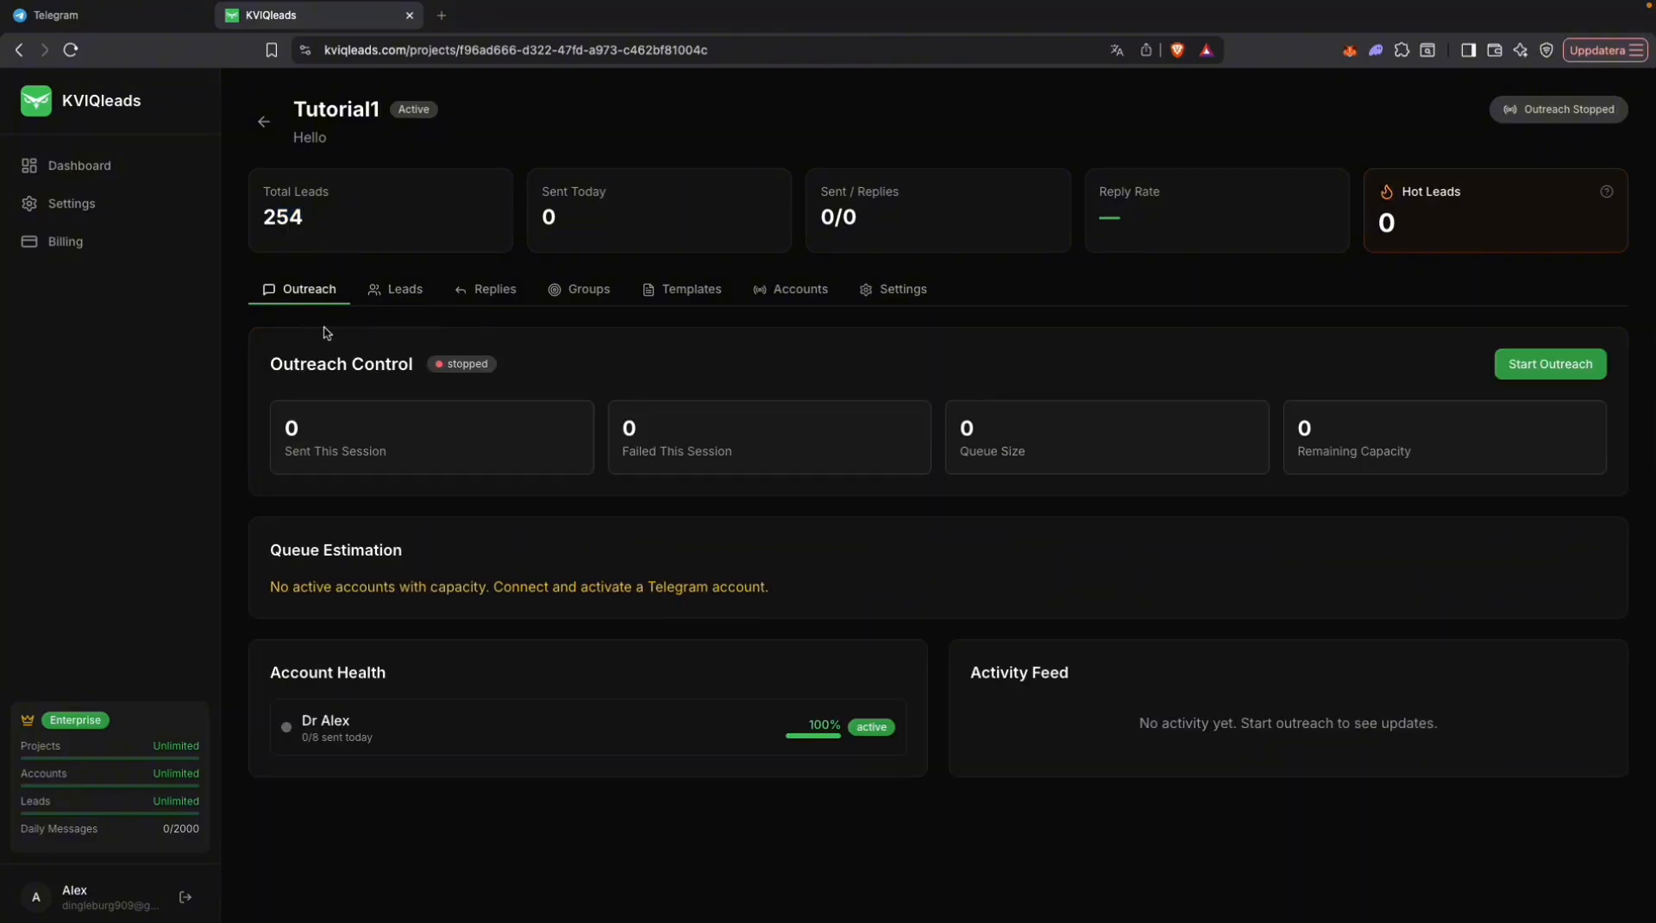
drag(313, 364, 474, 381)
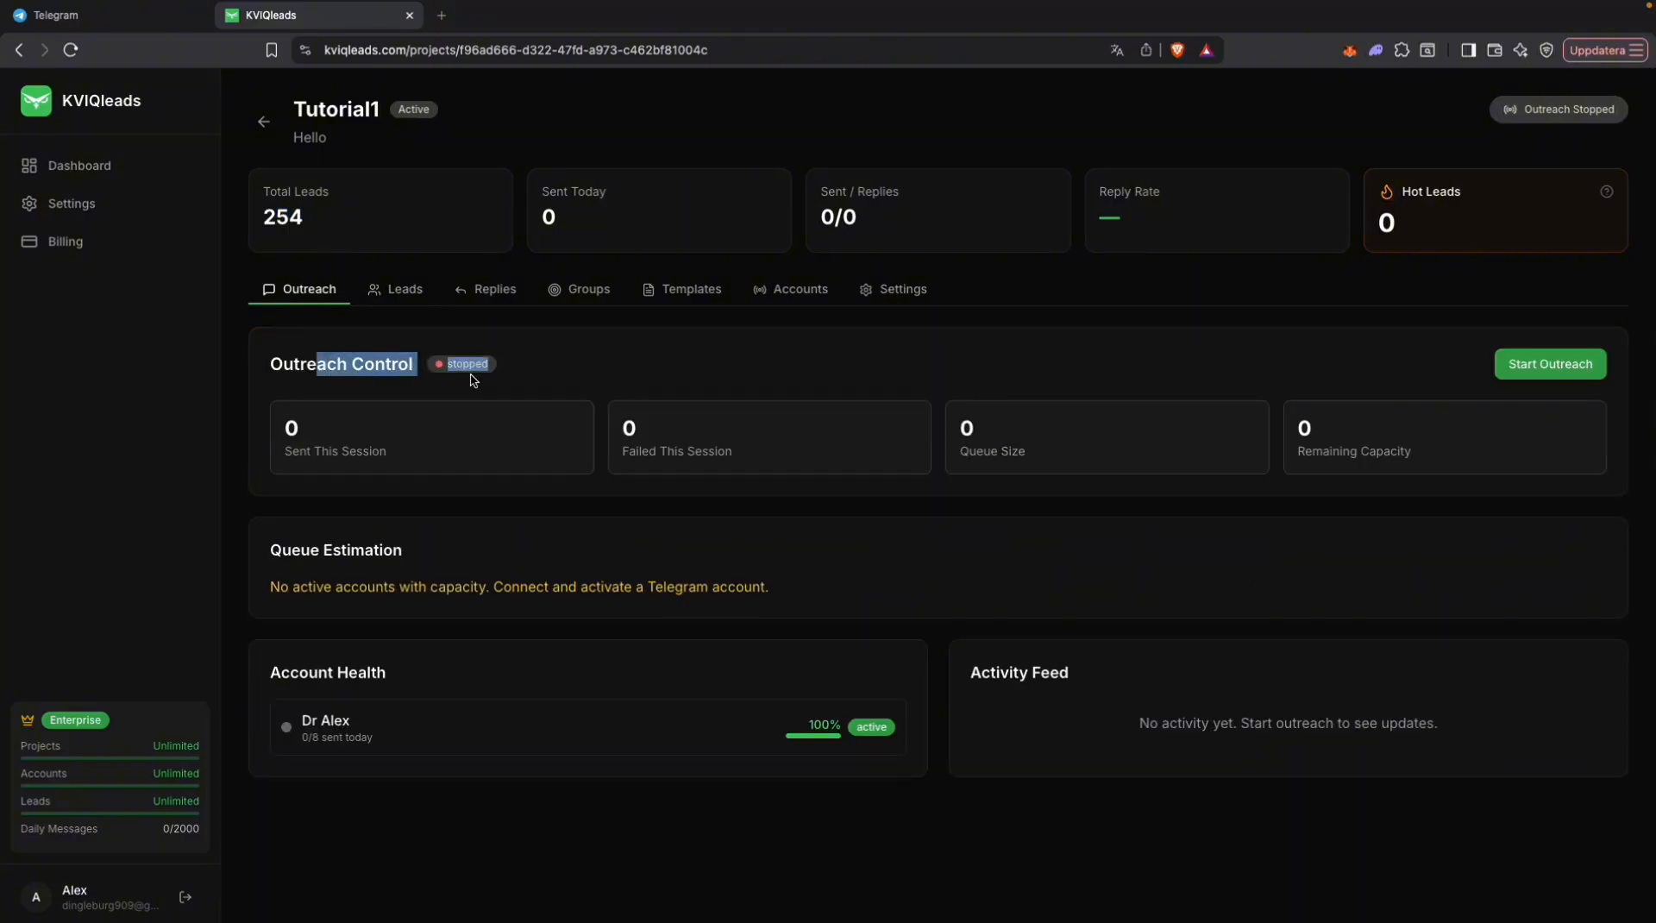
click(598, 347)
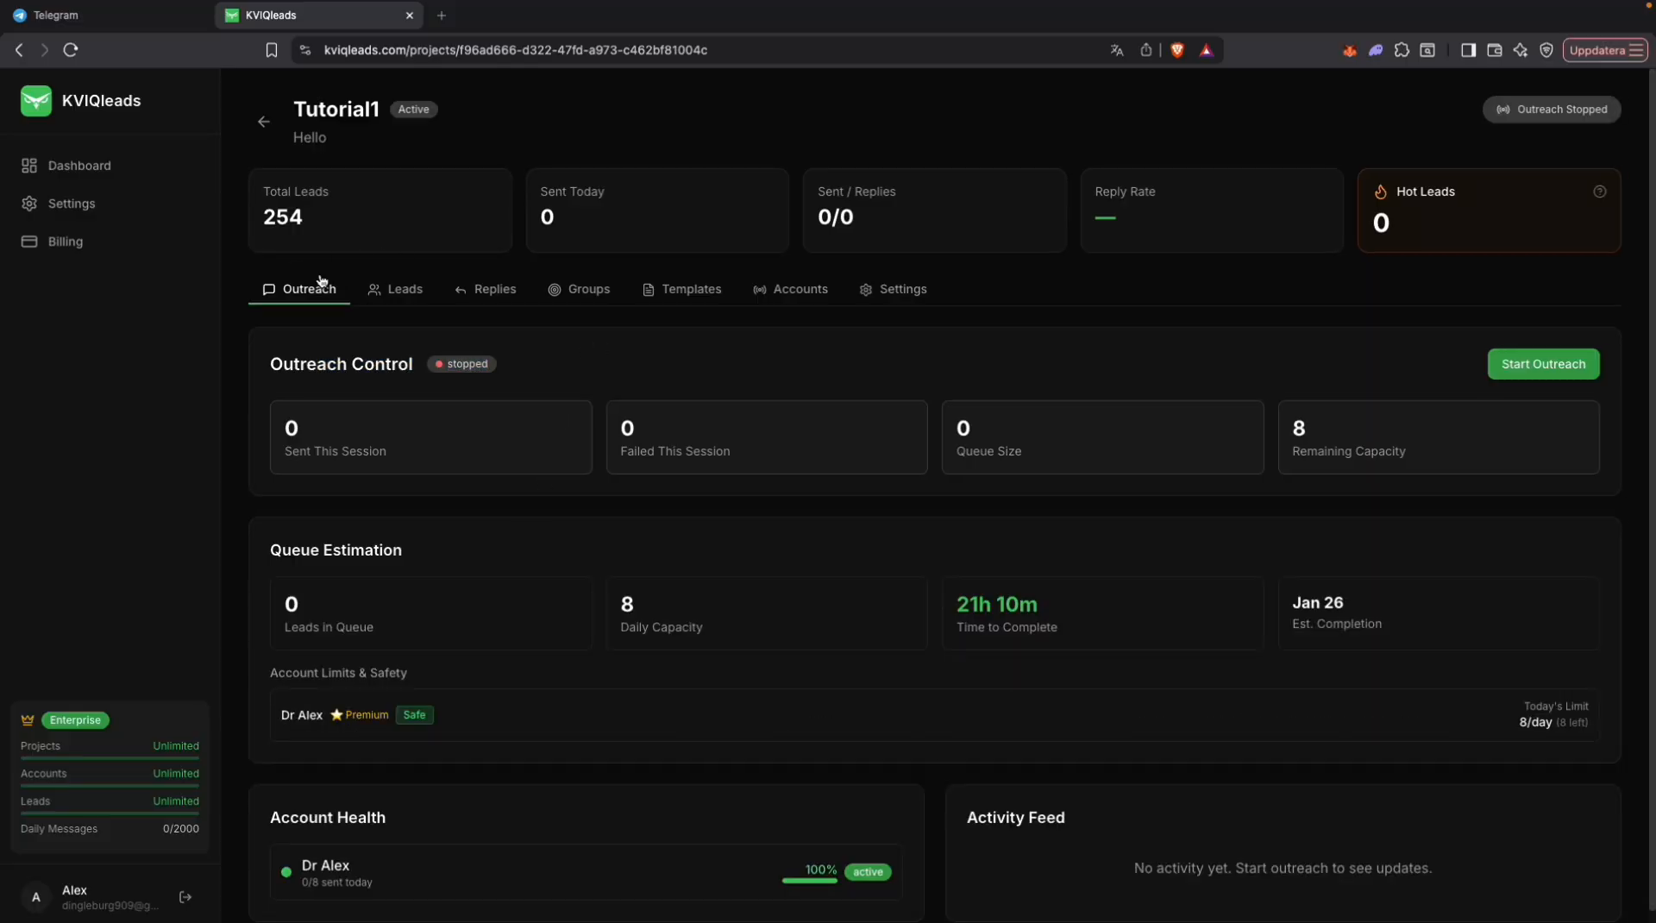
scroll(392, 645, down, 1)
drag(281, 695, 485, 695)
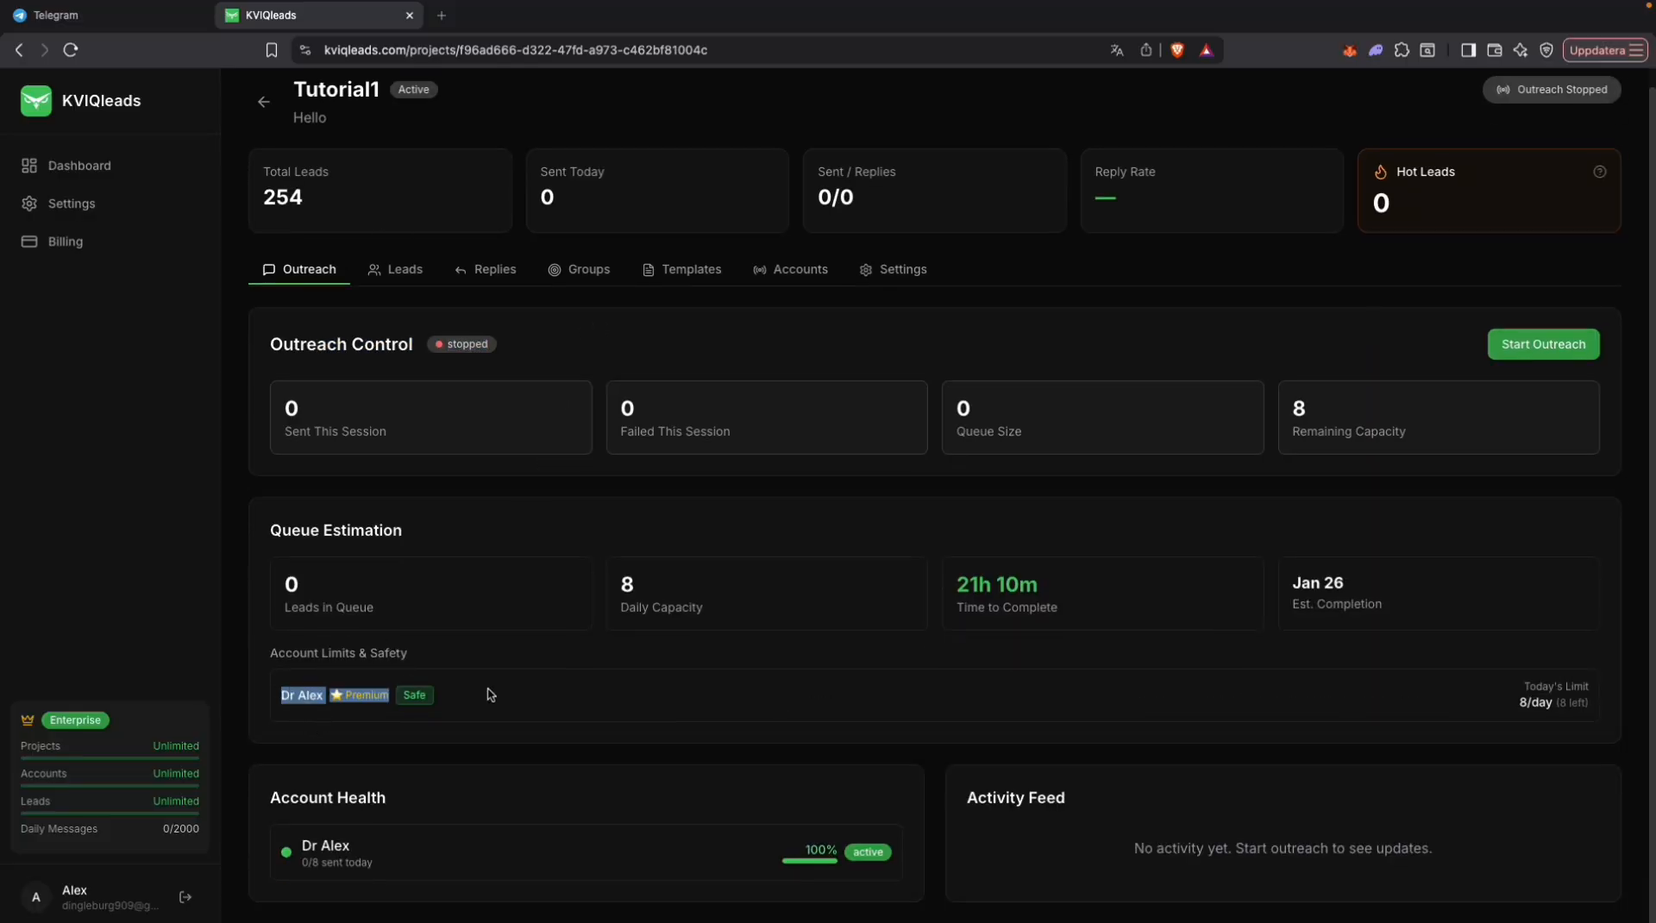
click(486, 695)
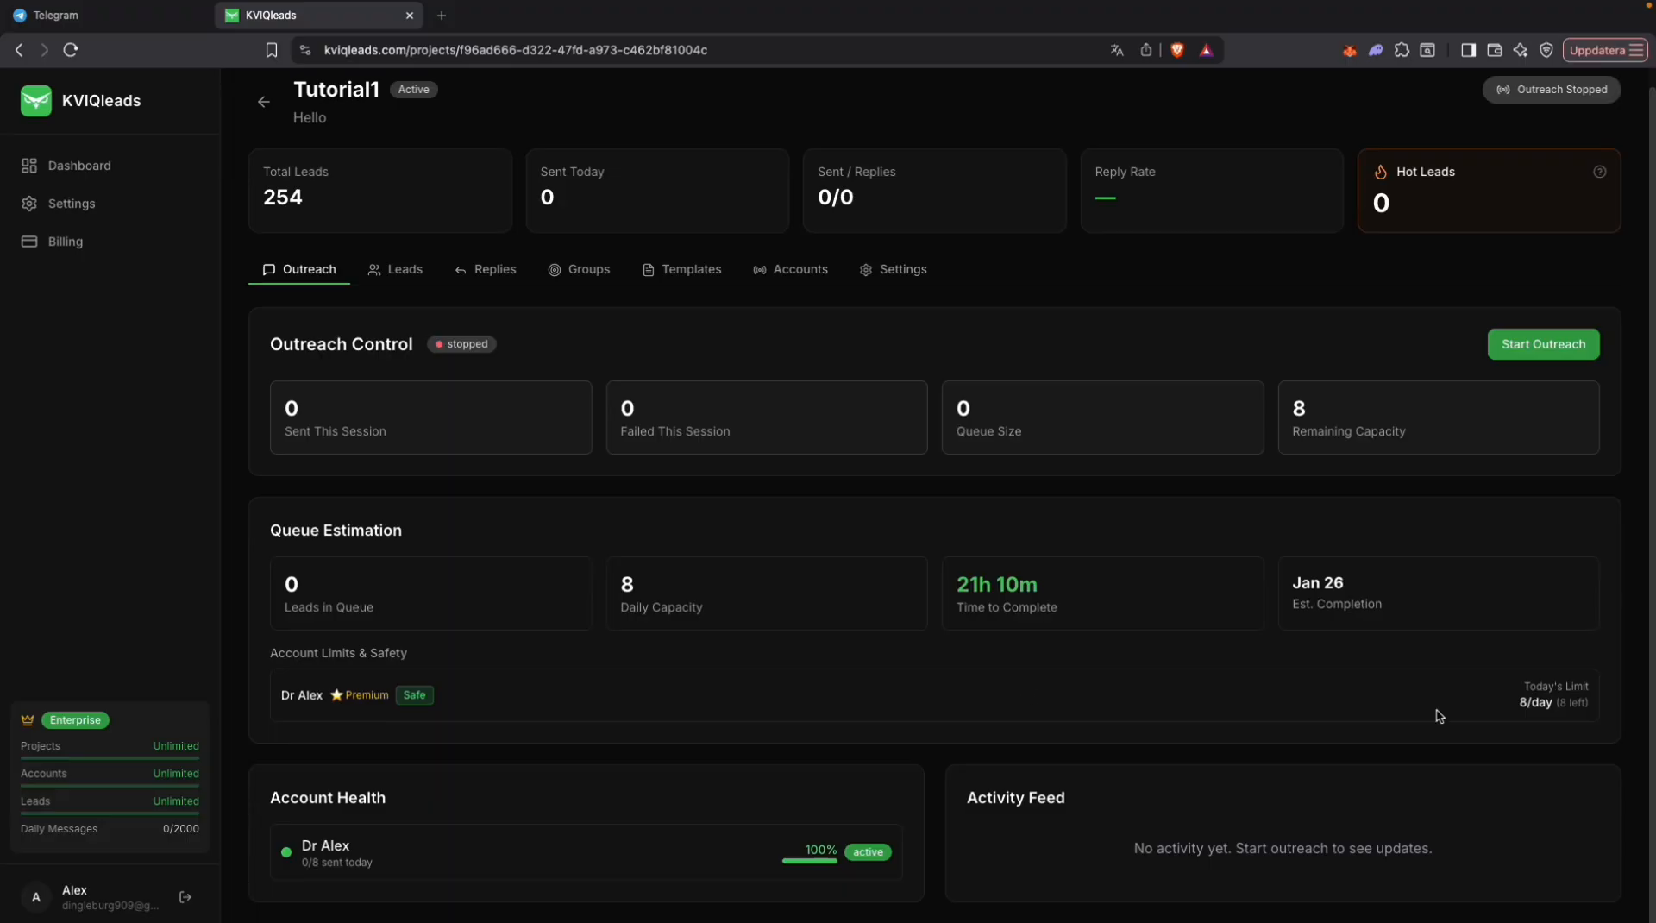
Step: Start the project's outreach, check the lead statuses and return to the outreach overview
click(1541, 345)
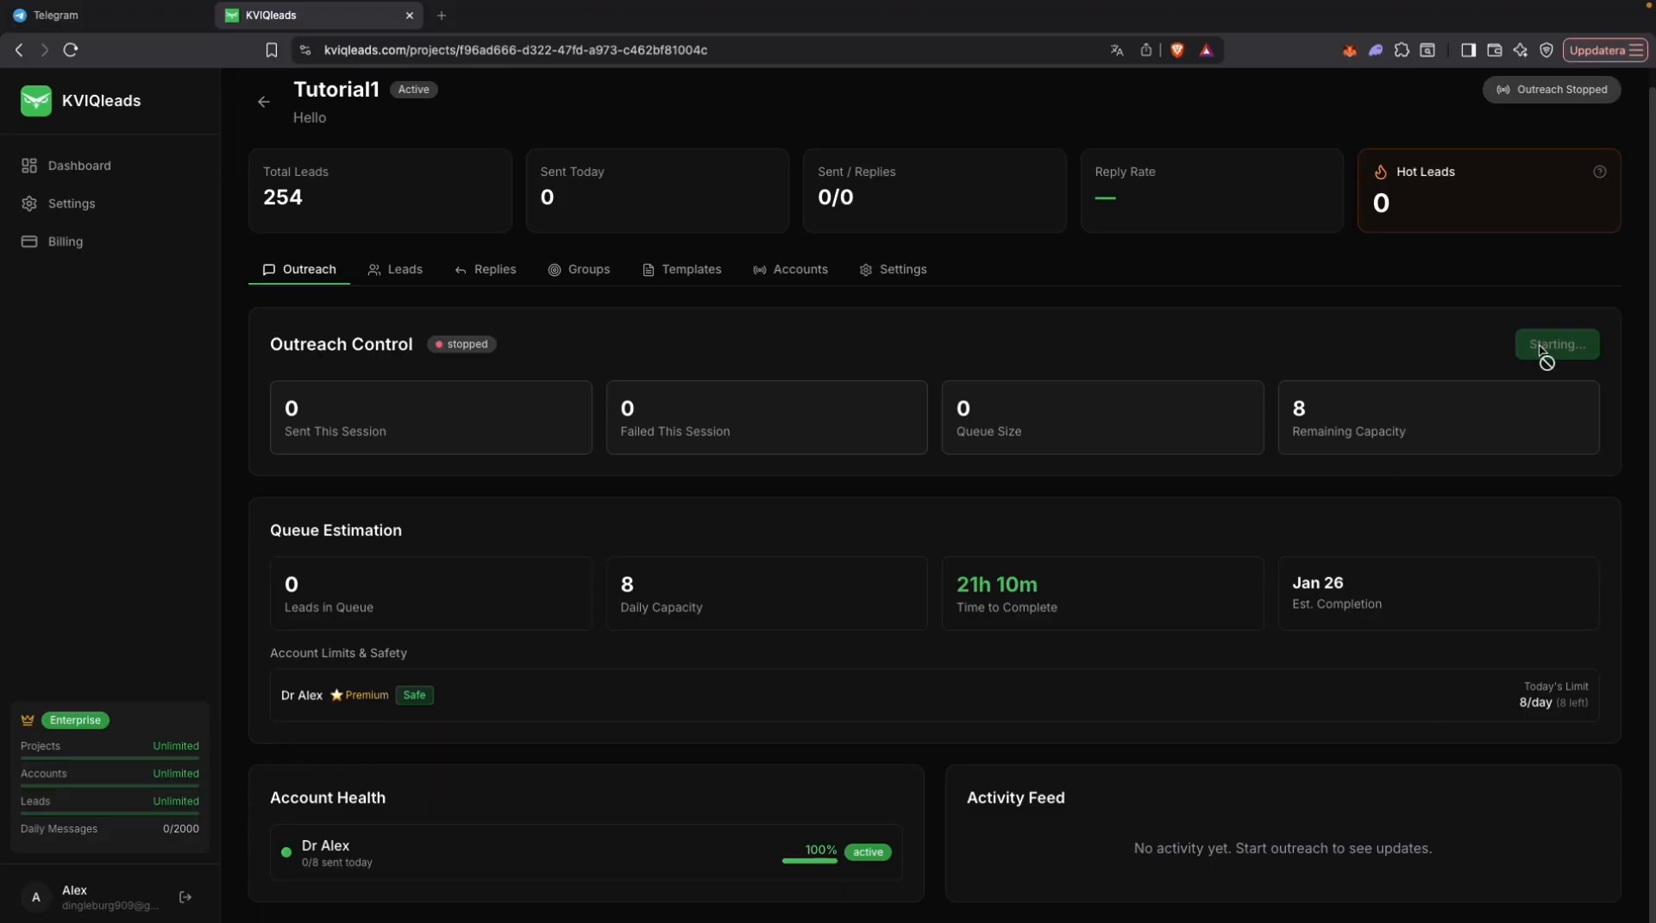
scroll(928, 489, down, 1)
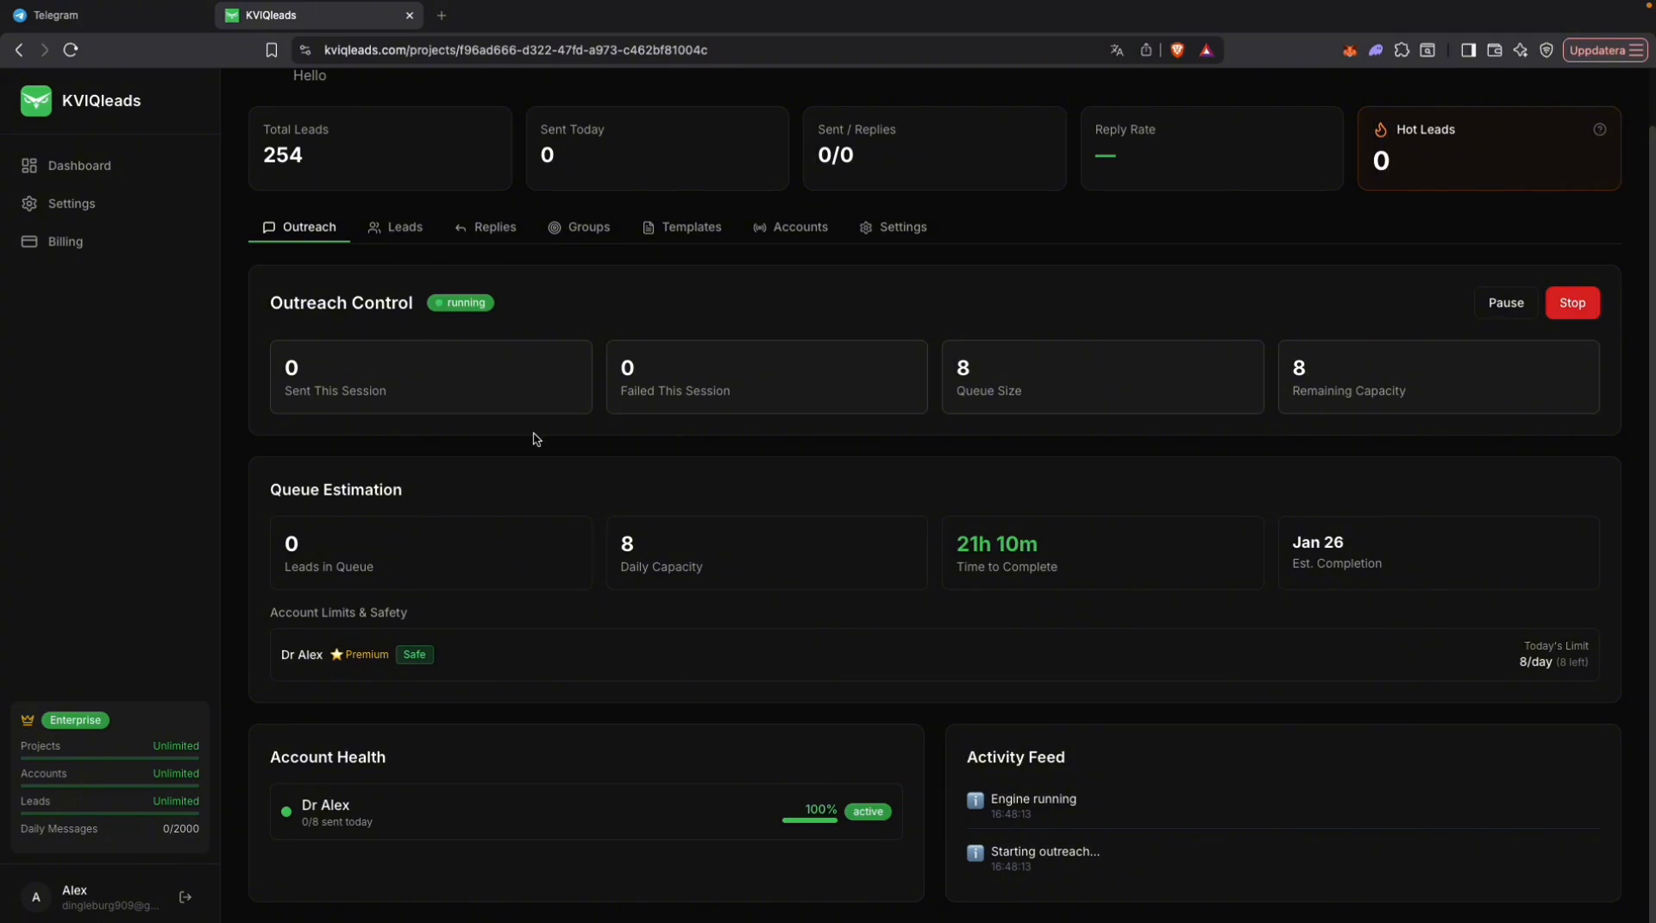
click(397, 228)
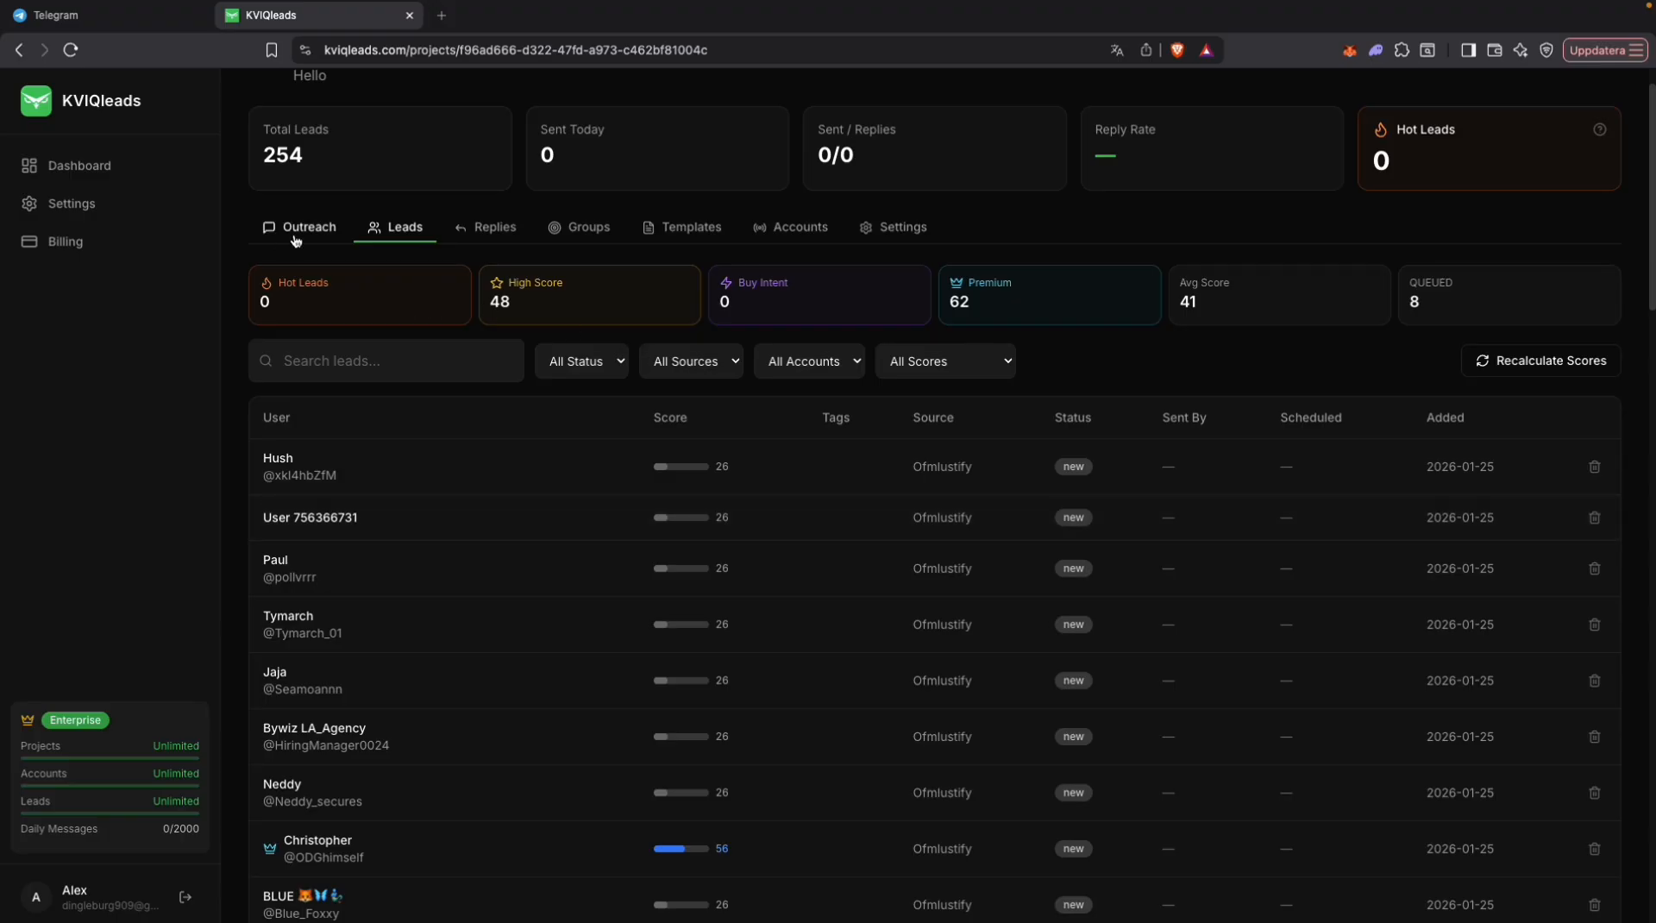
click(331, 230)
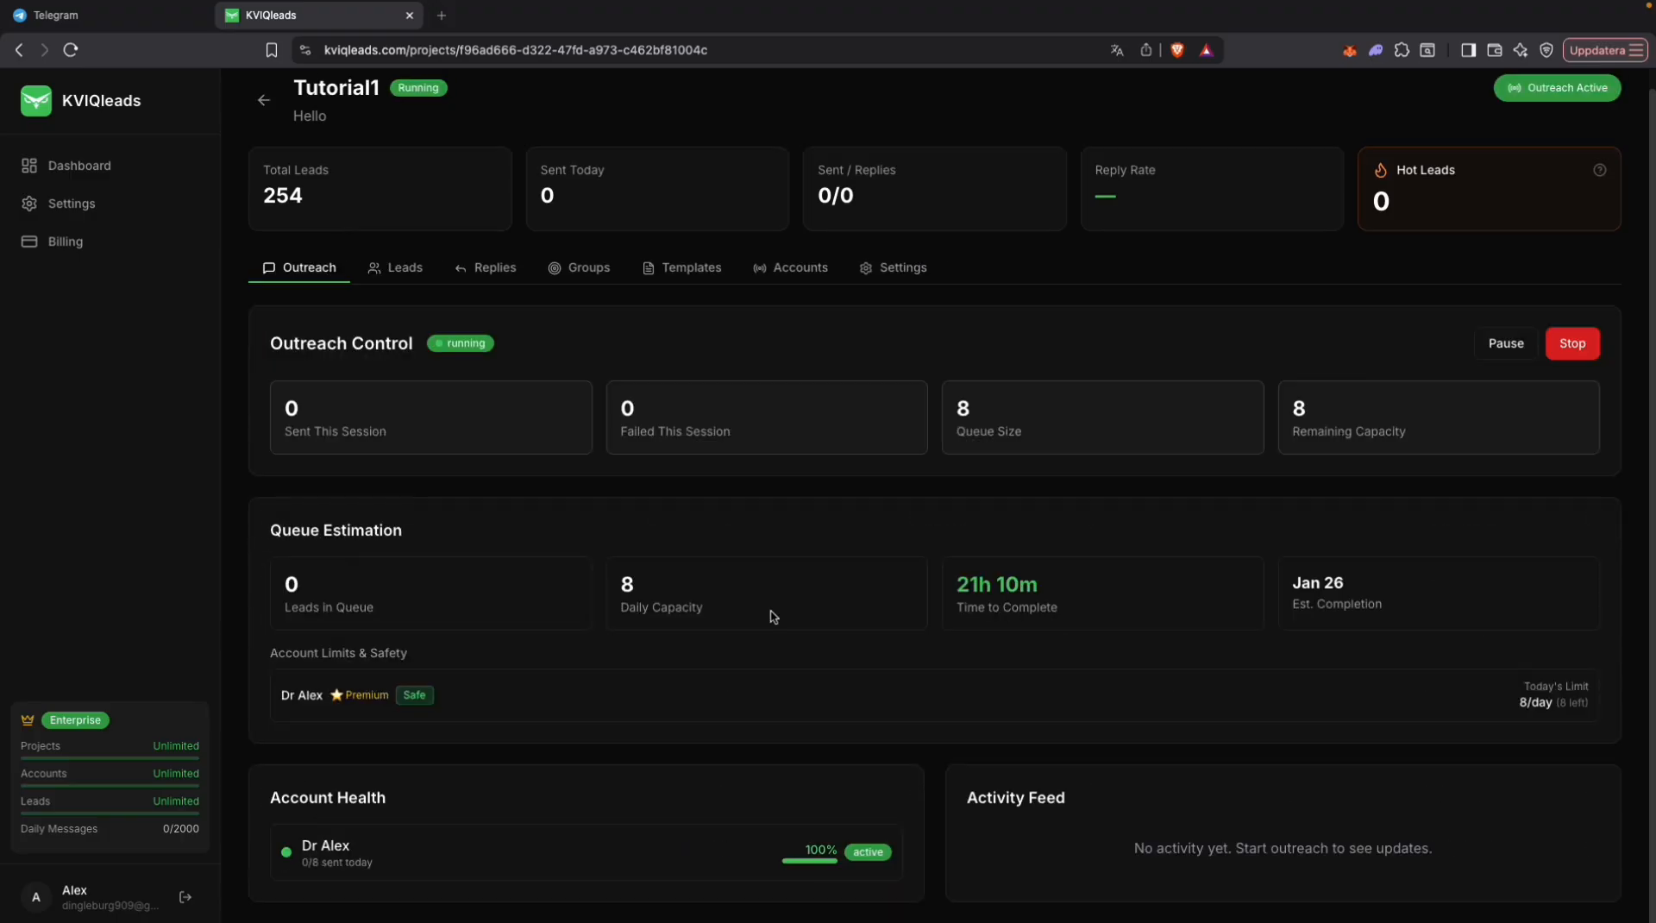